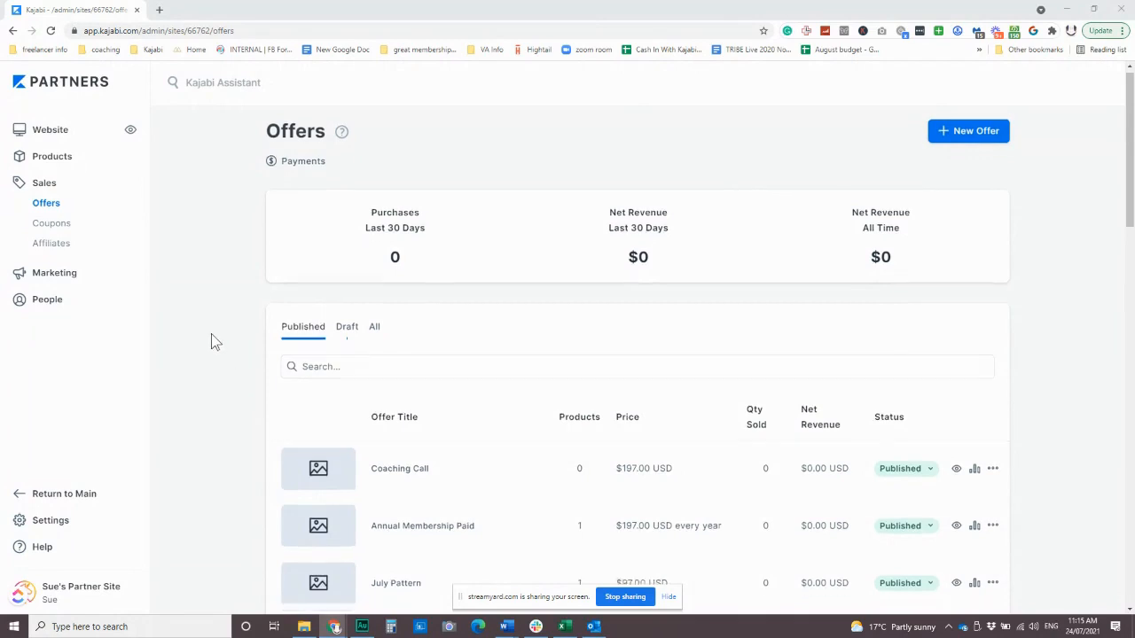
Open the Annual Membership Paid offer from the published offers.
scroll(213, 340, "down", 2)
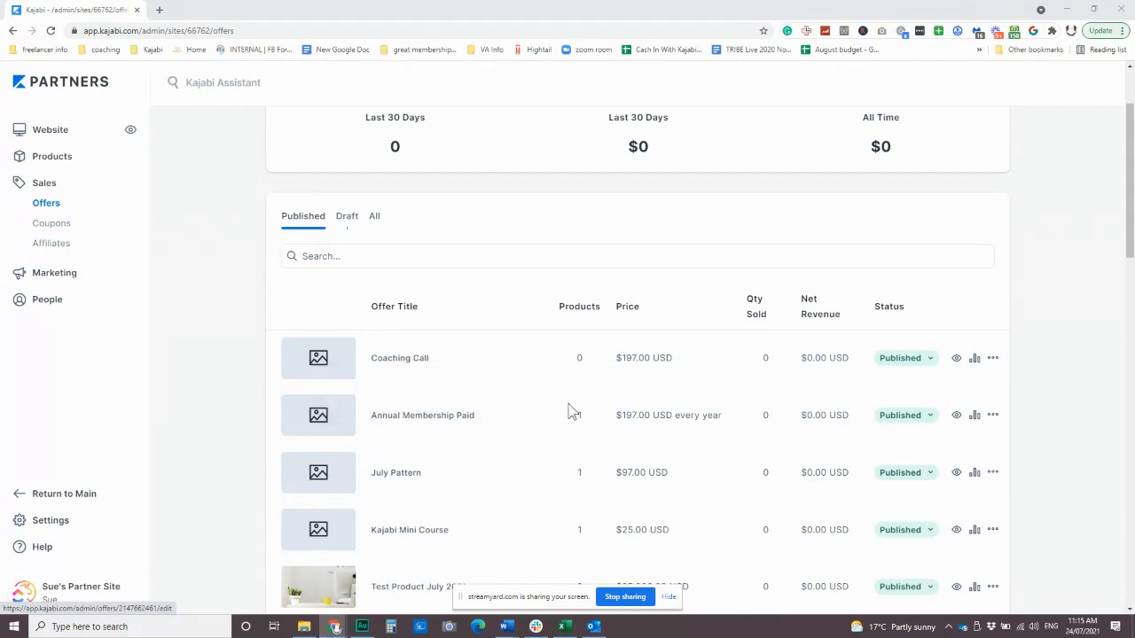
scroll(547, 413, "down", 2)
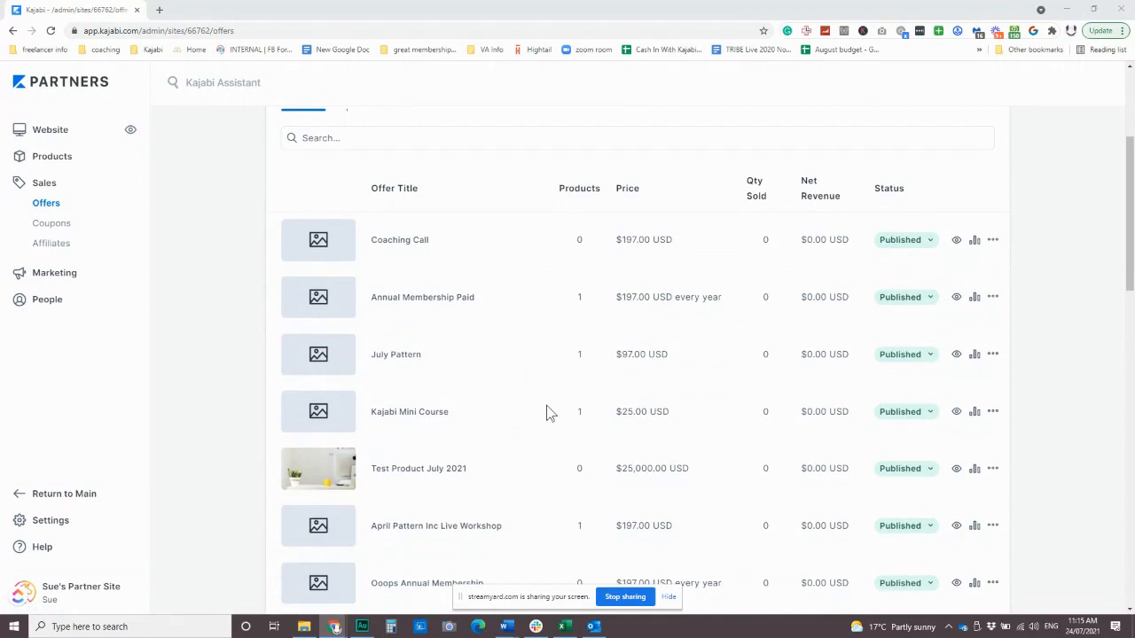
left_click(428, 303)
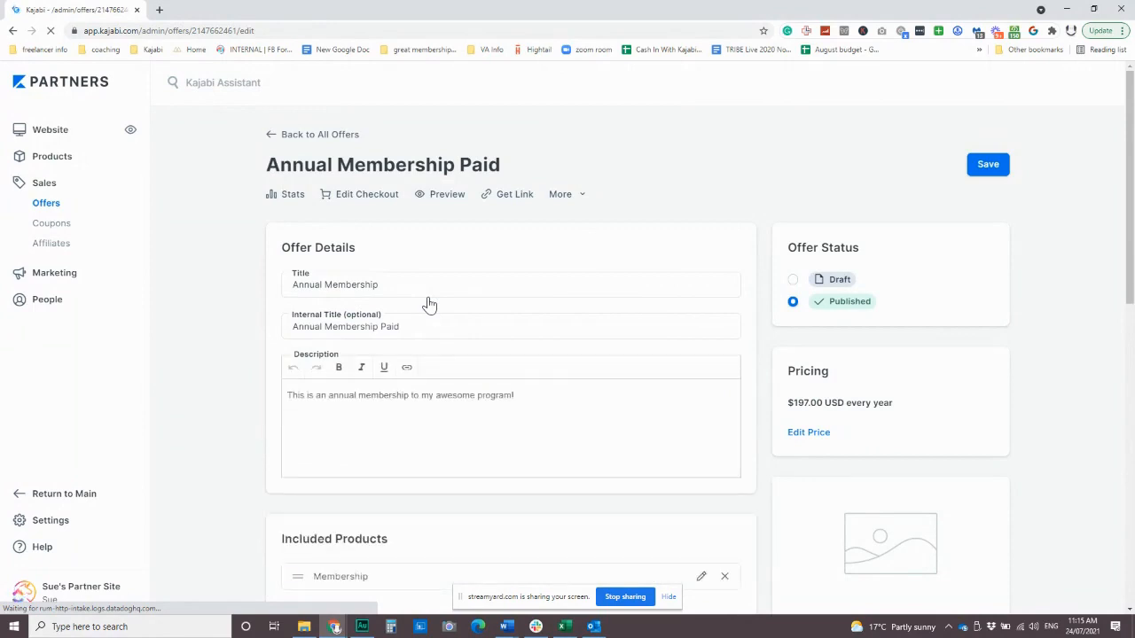
Examine the Annual Membership Paid offer's details, pricing, included products and upsell.
scroll(575, 308, "down", 1)
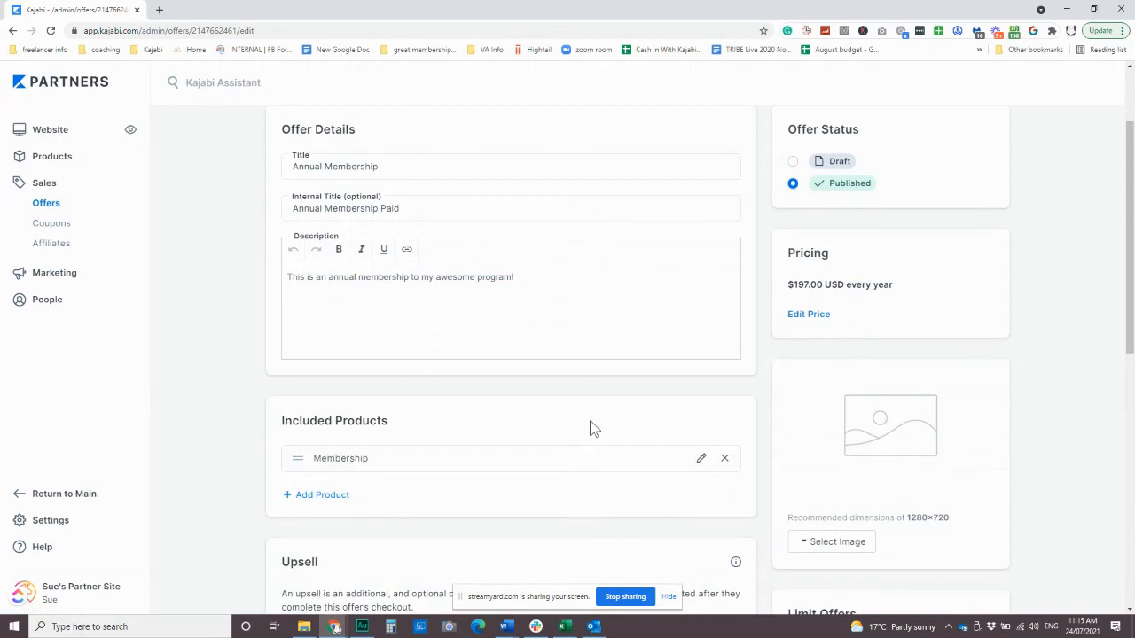
scroll(590, 420, "up", 1)
scroll(443, 372, "down", 2)
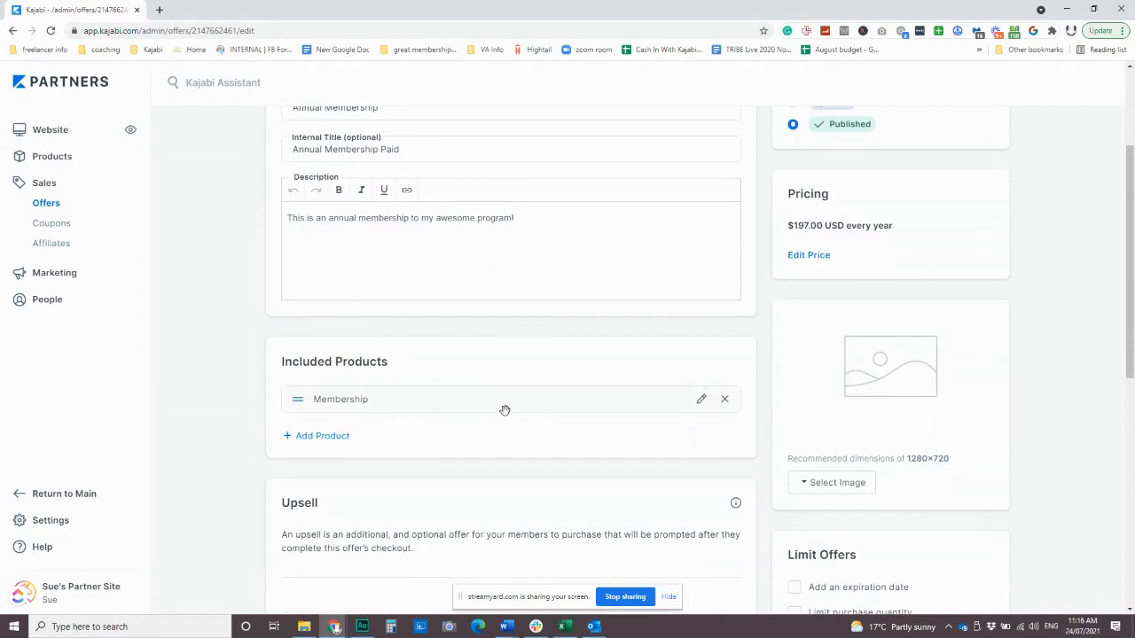
scroll(534, 368, "down", 1)
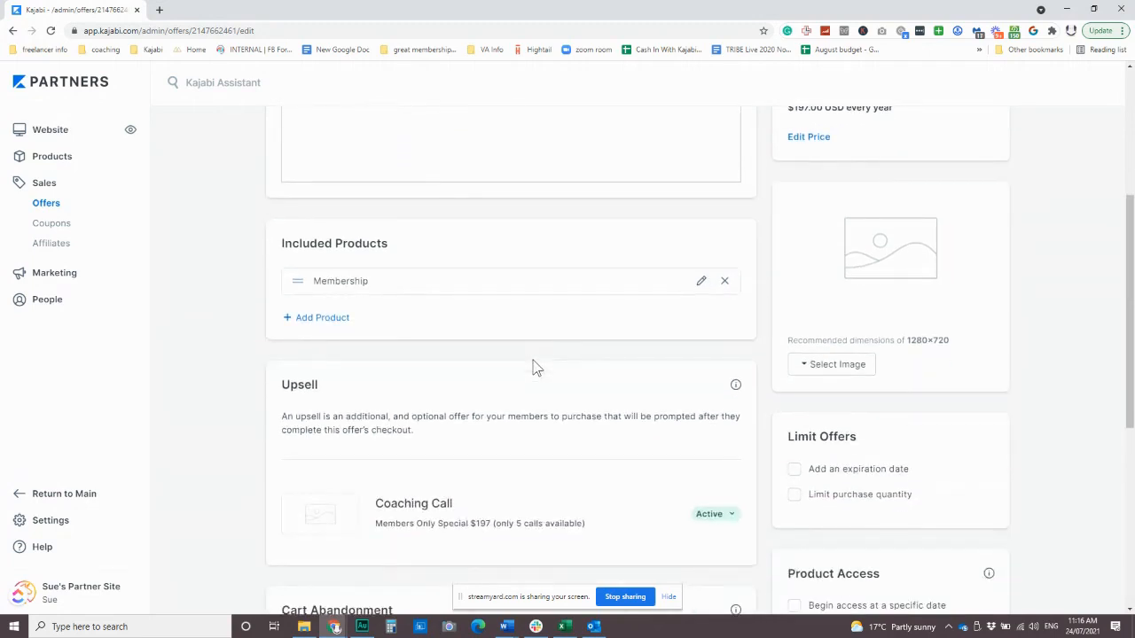
scroll(533, 368, "up", 2)
scroll(534, 367, "down", 1)
scroll(450, 504, "up", 1)
scroll(518, 492, "up", 3)
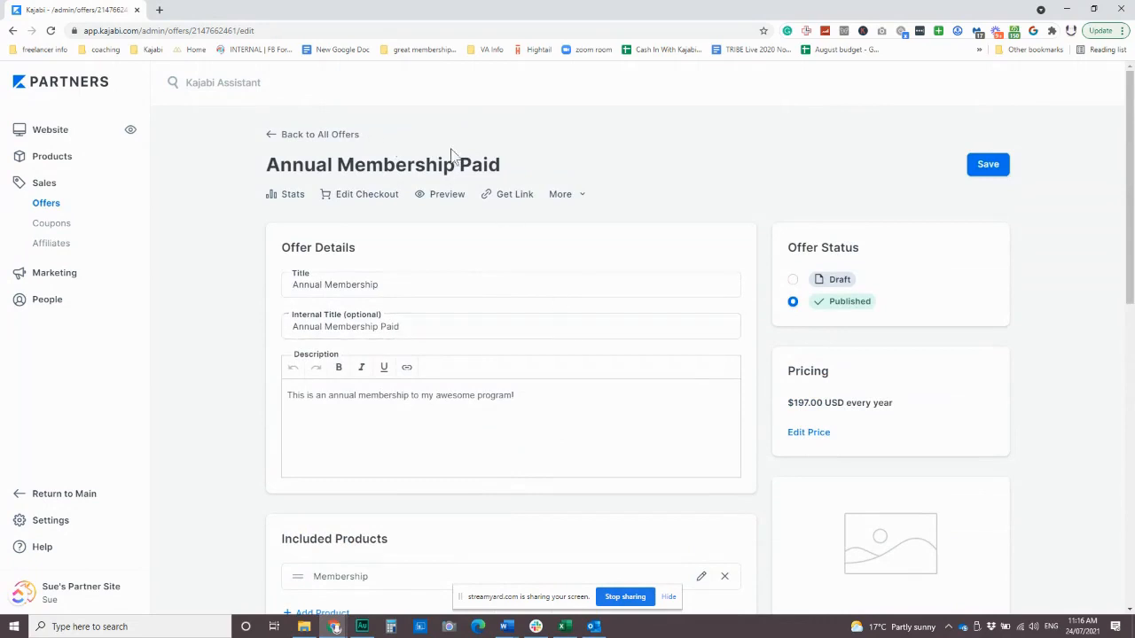
Return to the list of all offers and reopen the Annual Membership Paid offer.
left_click(273, 136)
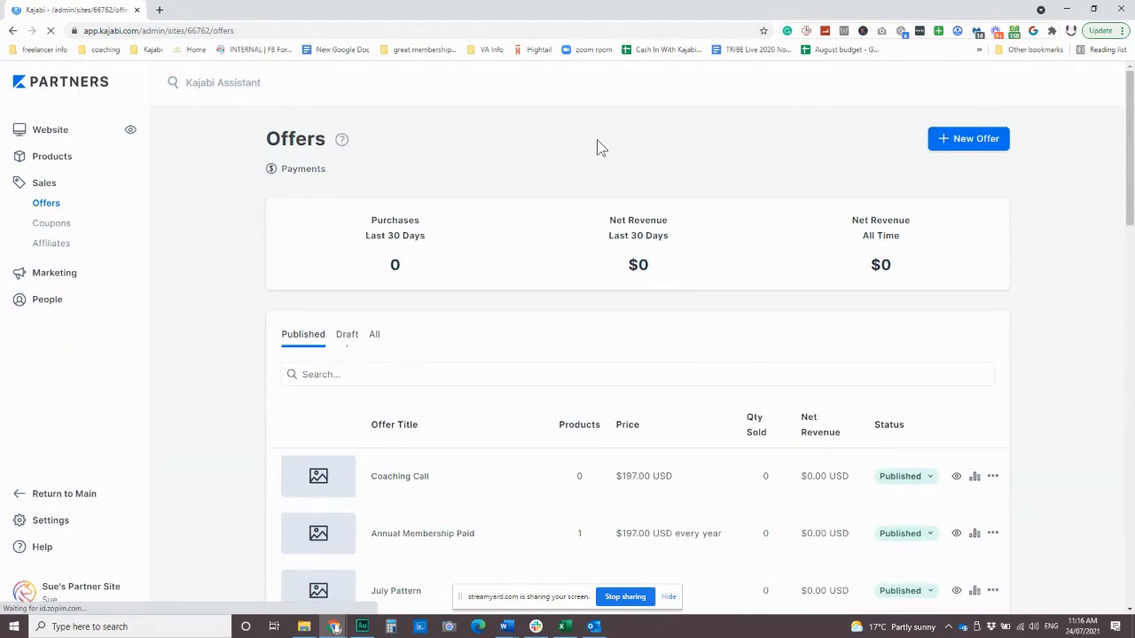
scroll(521, 363, "down", 2)
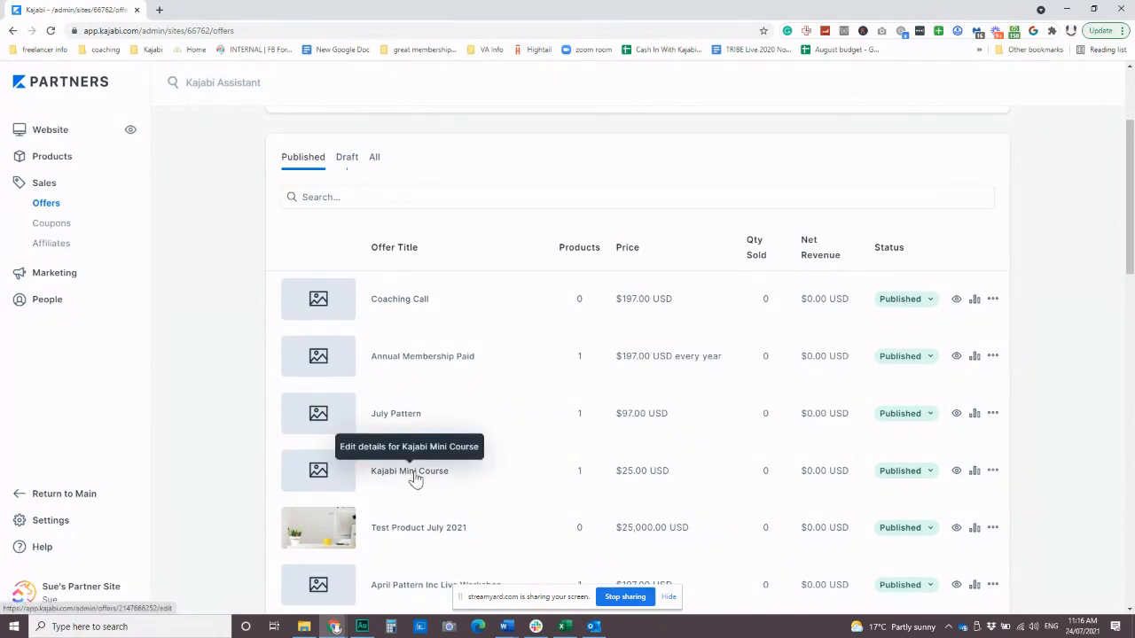
left_click(447, 362)
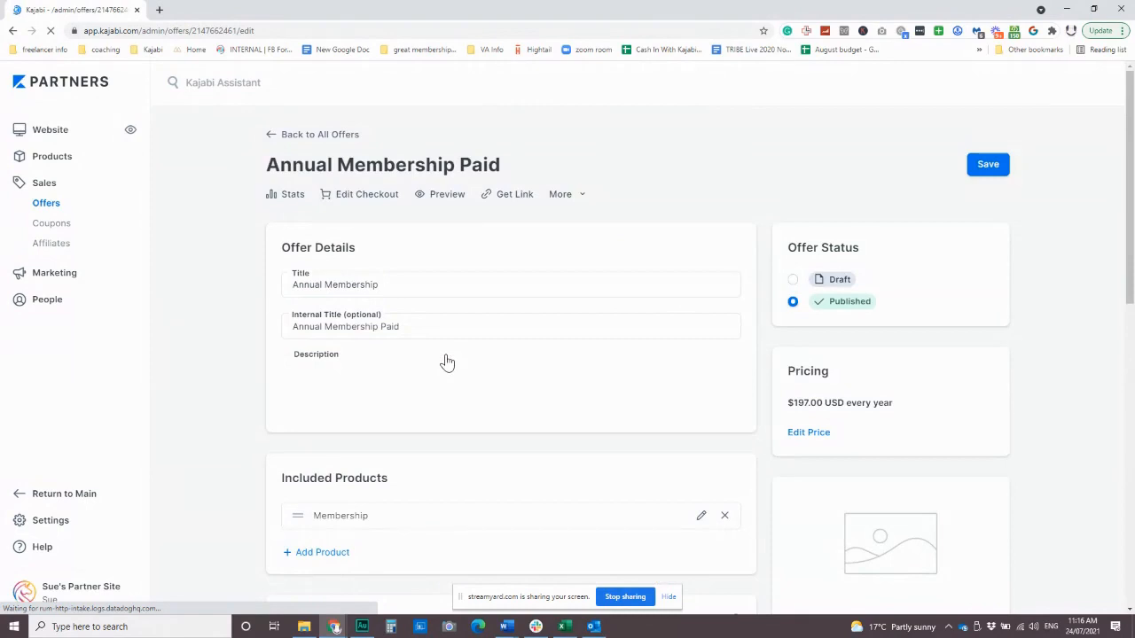
Open the offer's checkout customization, look over the Special Offer block and view its Order Bump settings.
left_click(369, 202)
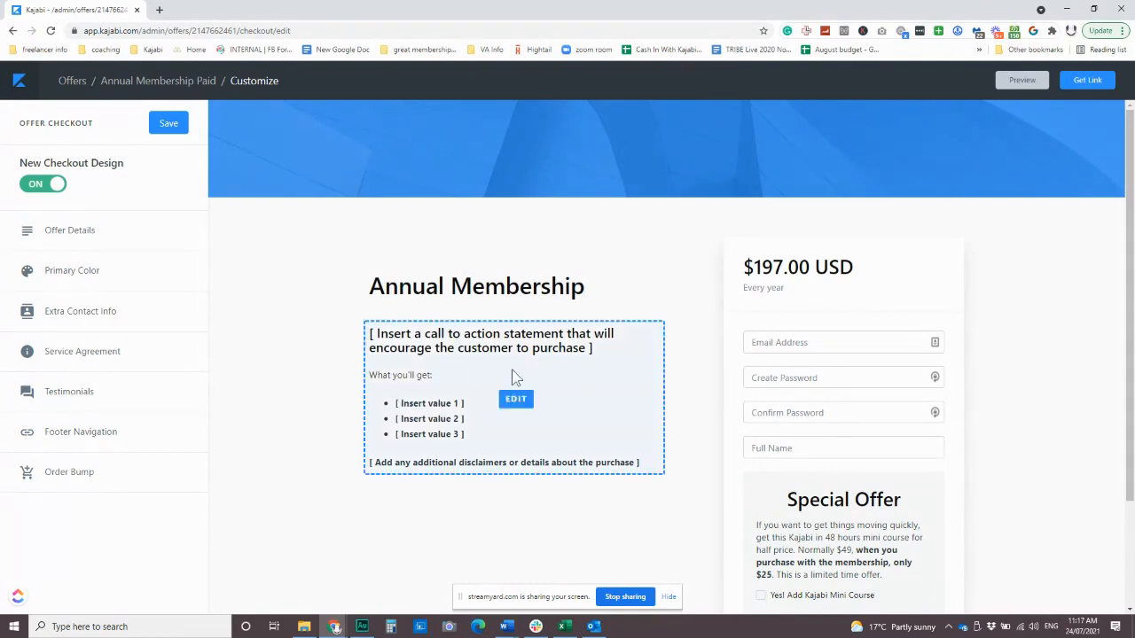
scroll(680, 405, "down", 1)
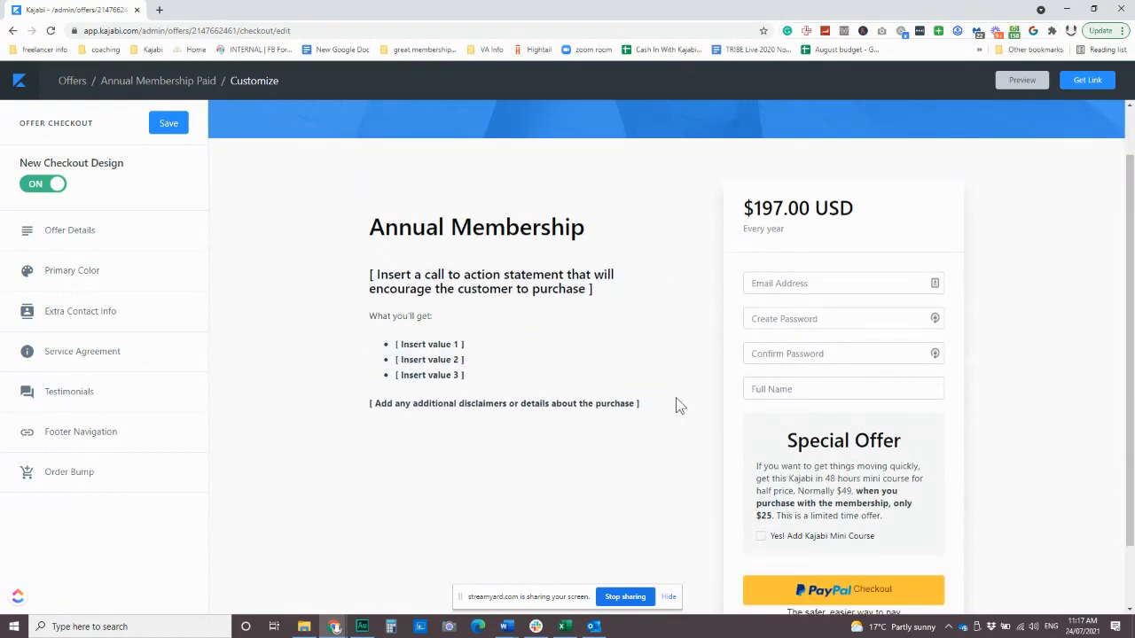
mouse_move(761, 490)
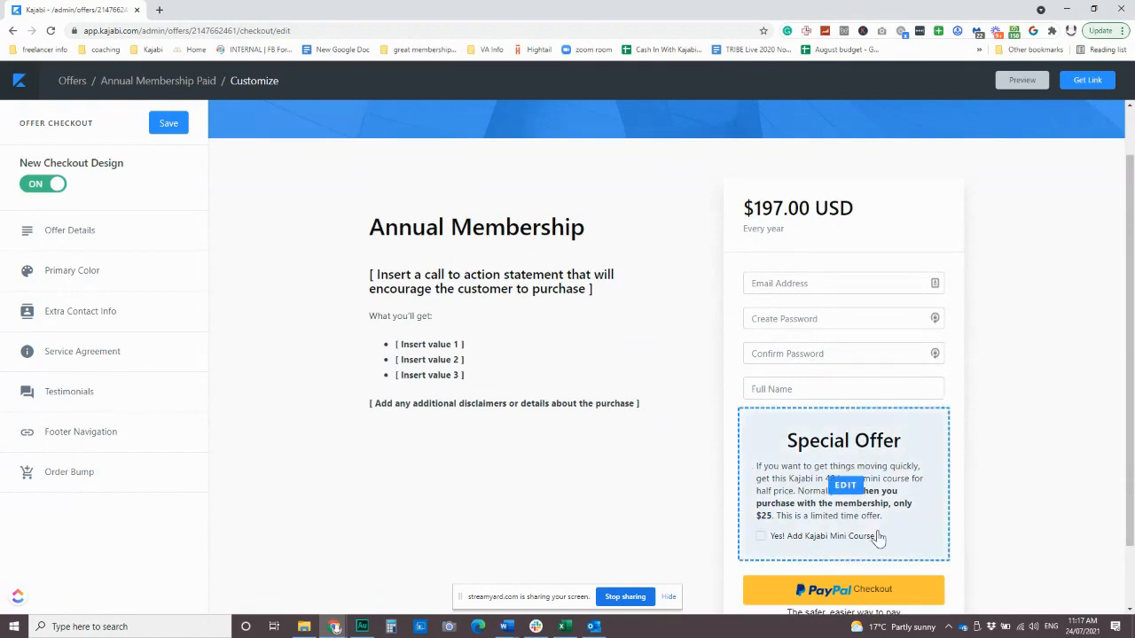
scroll(877, 536, "down", 1)
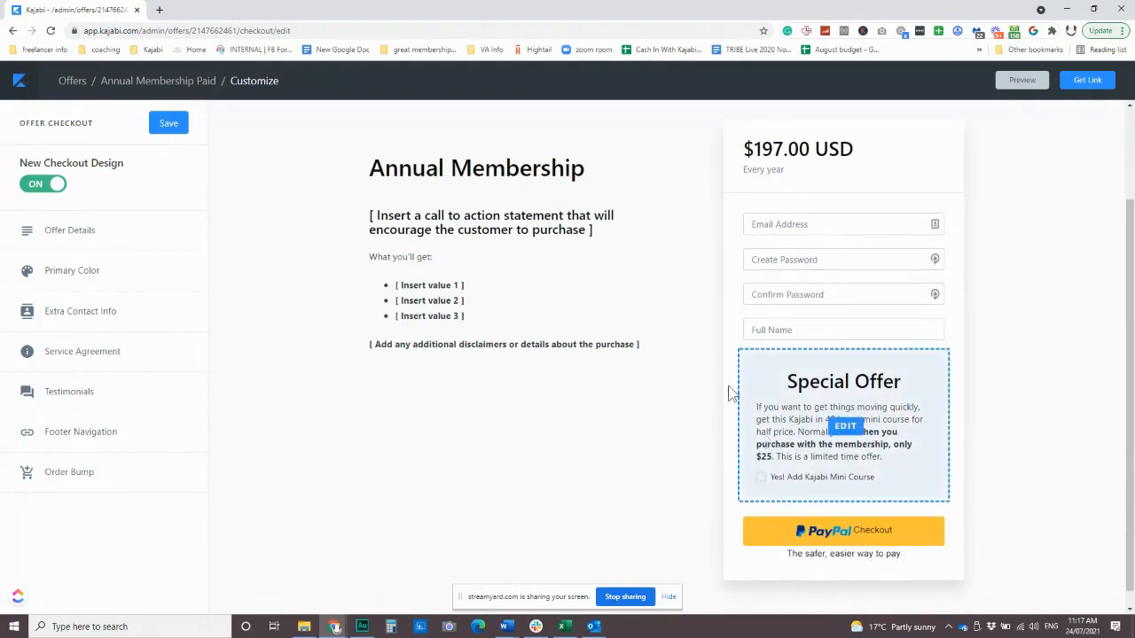
left_click(70, 478)
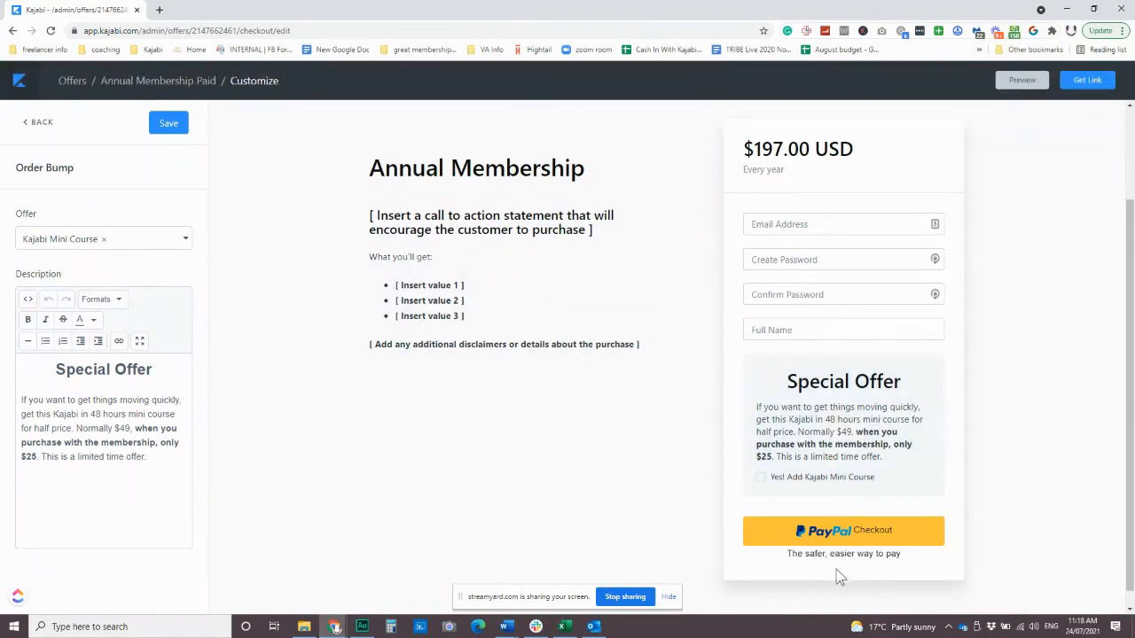
Leave the checkout editor and open the Kajabi Mini Course offer from the list of all offers.
left_click(18, 80)
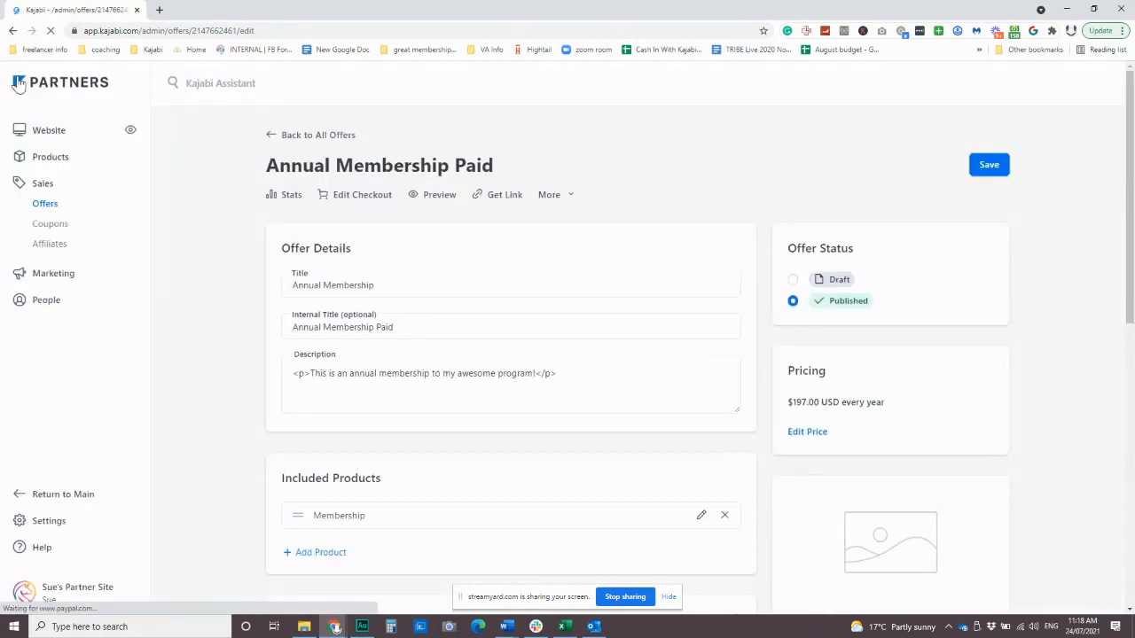
left_click(272, 135)
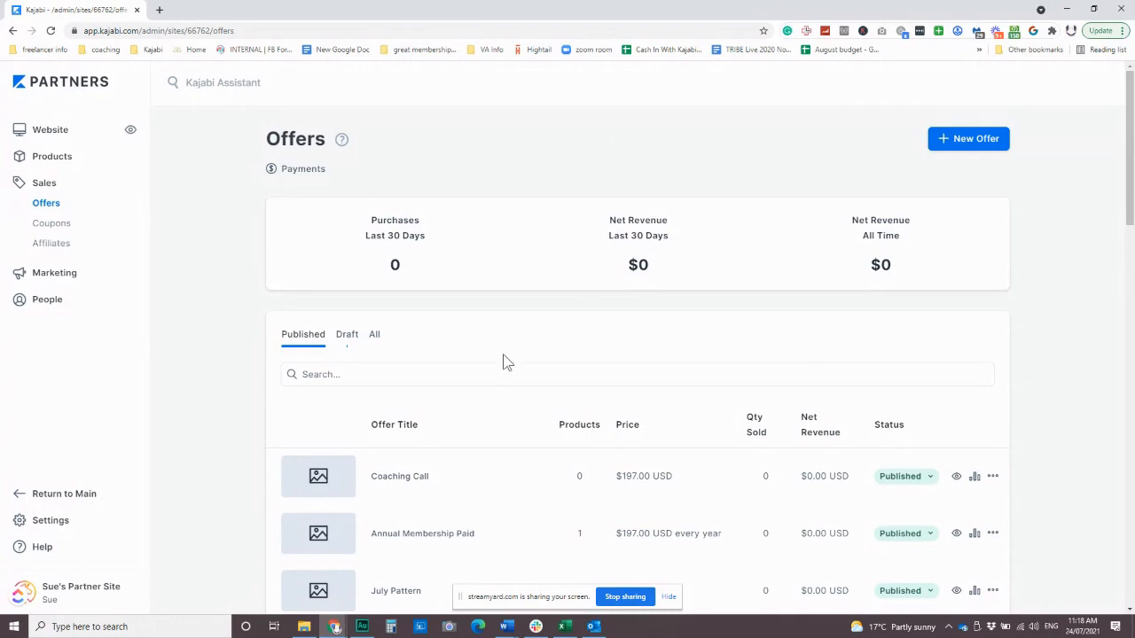
scroll(532, 423, "down", 3)
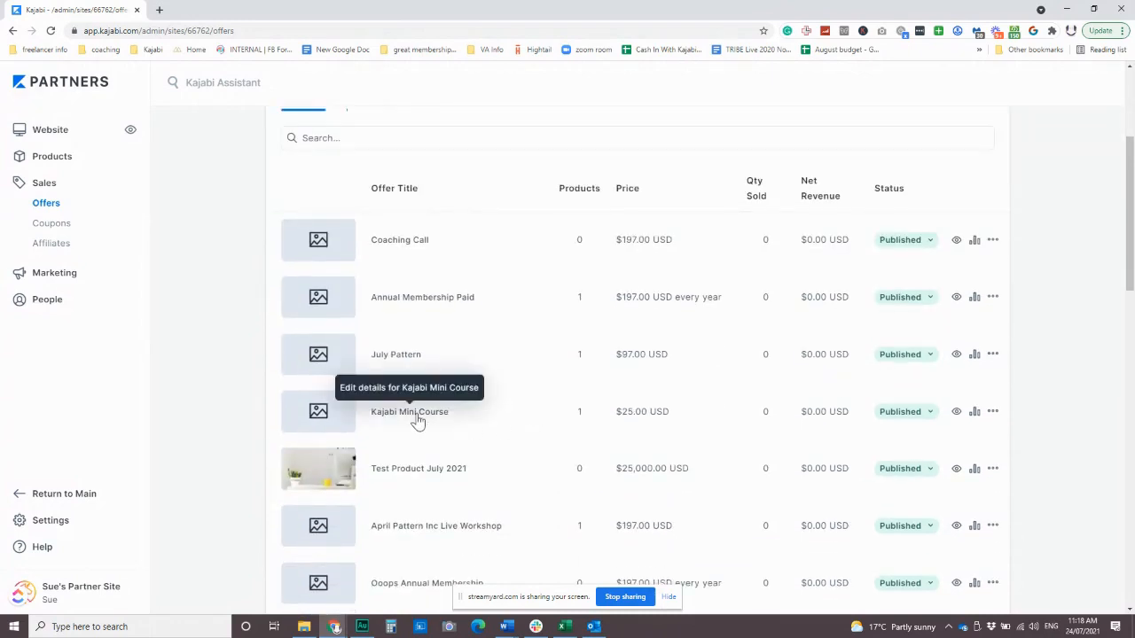
left_click(418, 419)
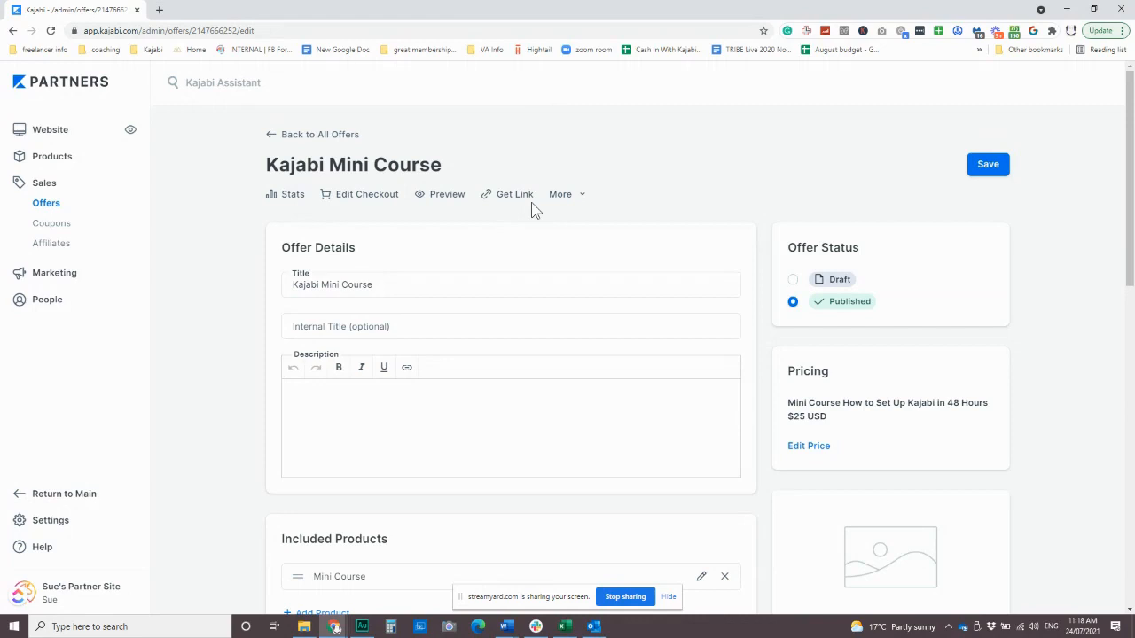
left_click(567, 197)
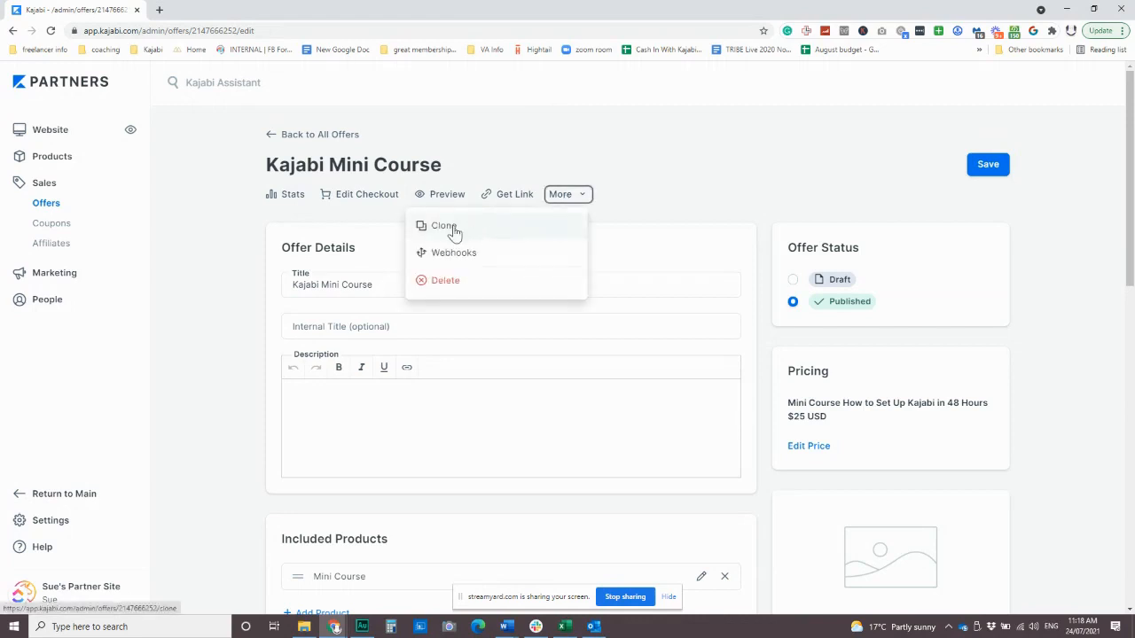
left_click(690, 177)
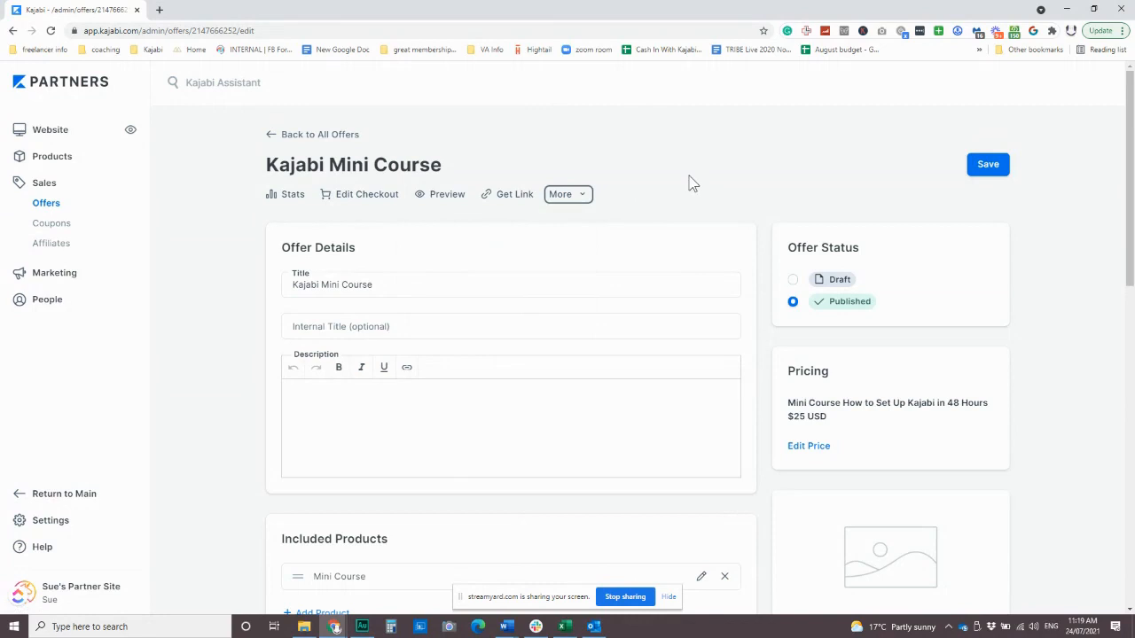
Set the offer's internal title to "ORDER BUMP Kajabi Mini Course" and save the offer.
left_click(382, 323)
type("O")
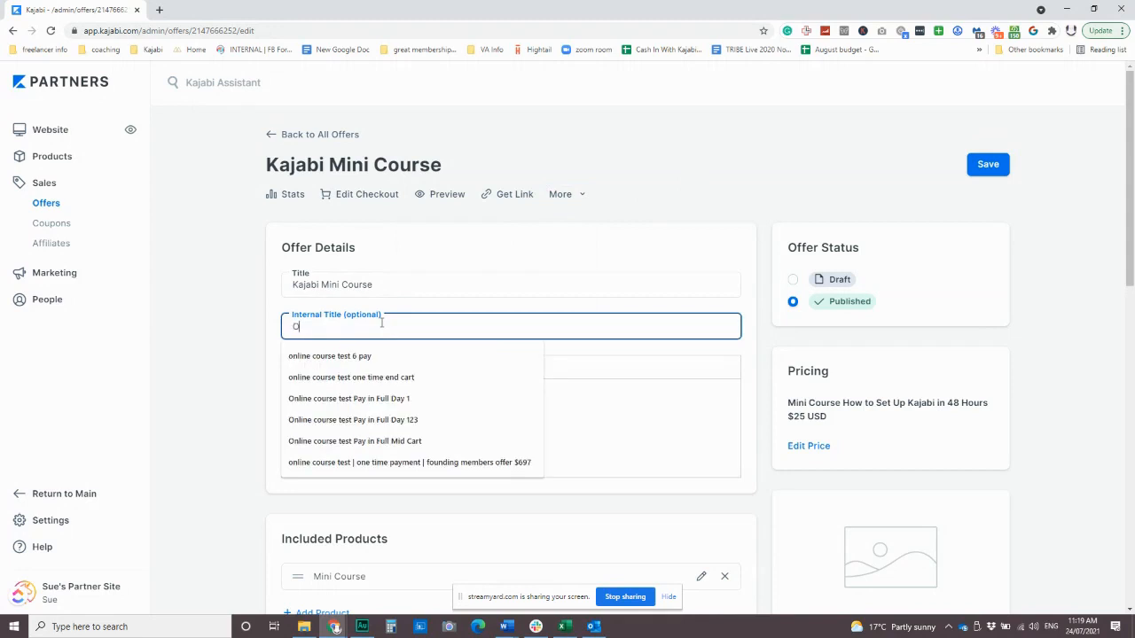
type("RDER BUMP Templates")
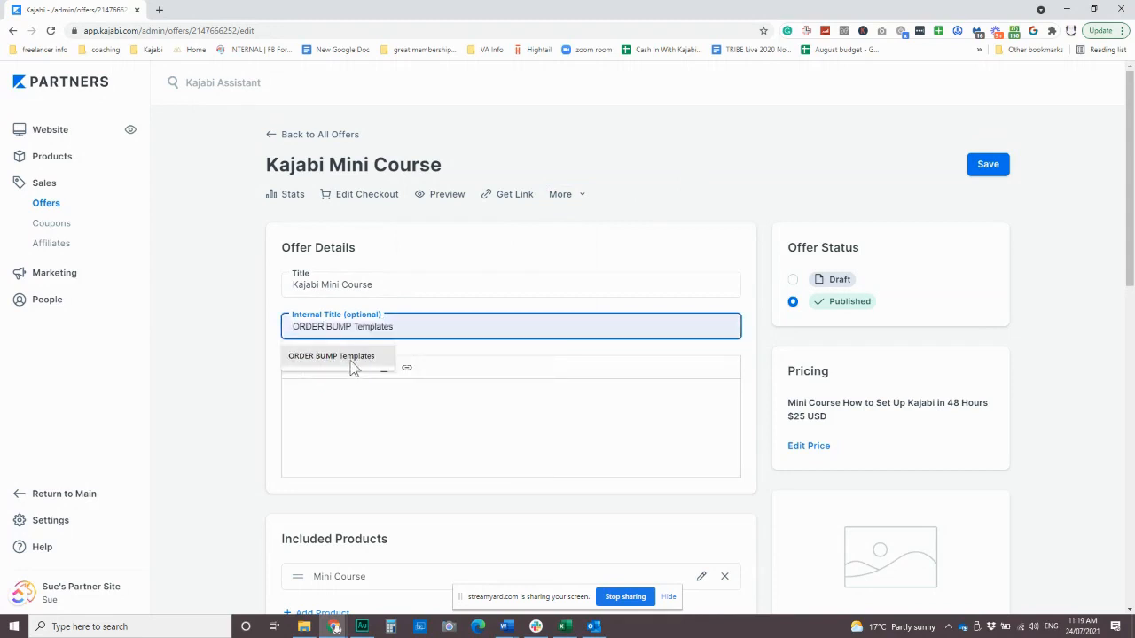
left_click(354, 357)
double_click(417, 326)
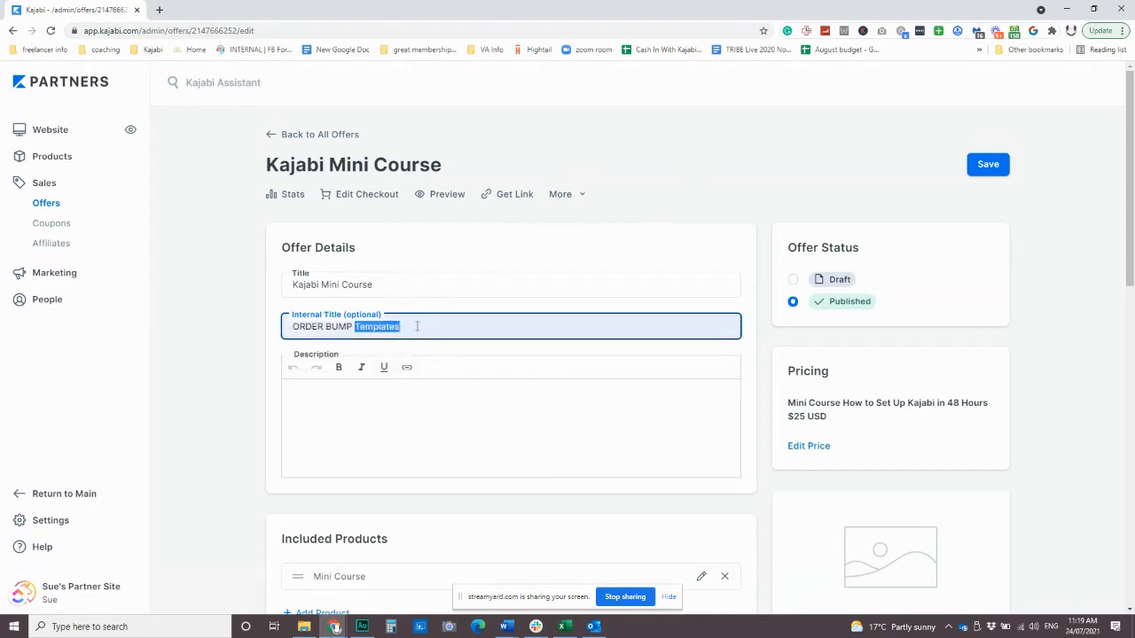
type("Kajabi ")
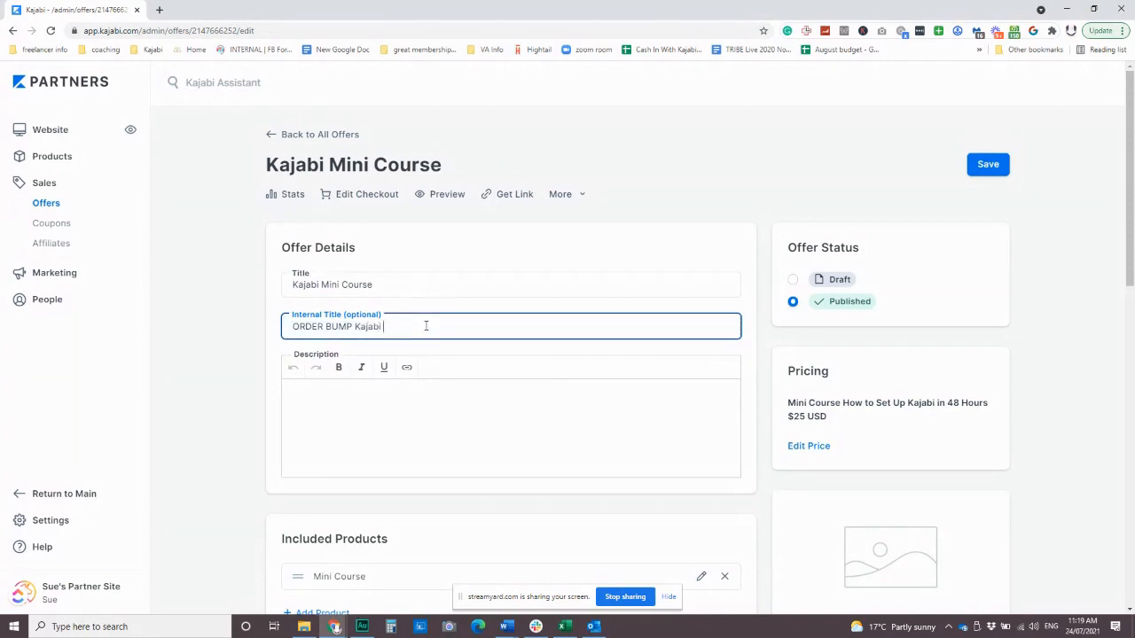
type("Mini Course")
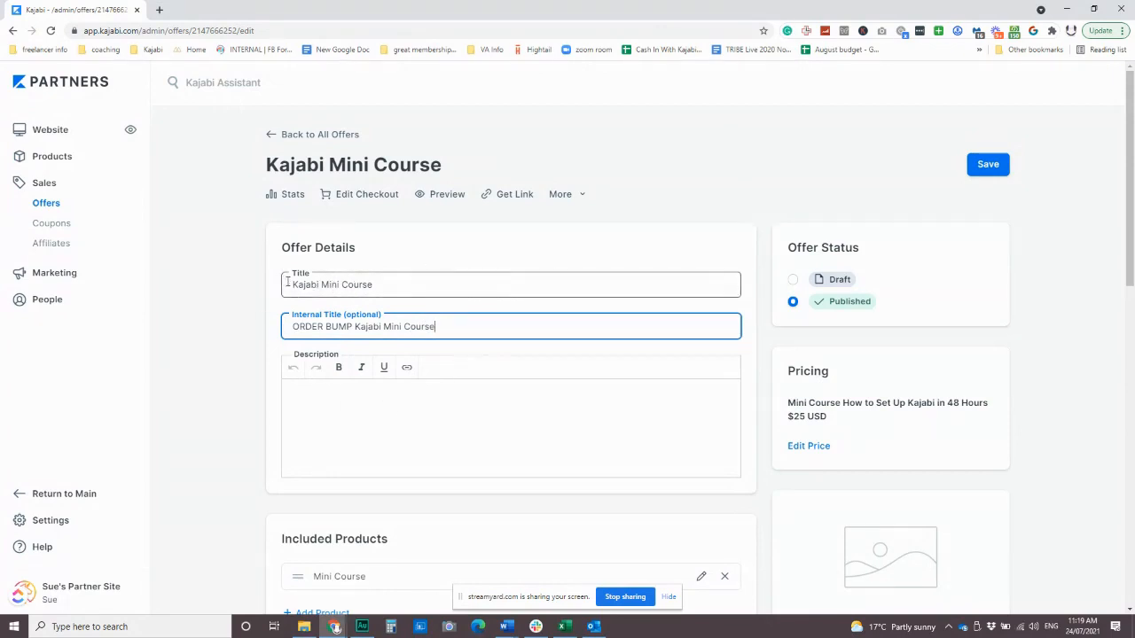
left_click(994, 170)
left_click(308, 327)
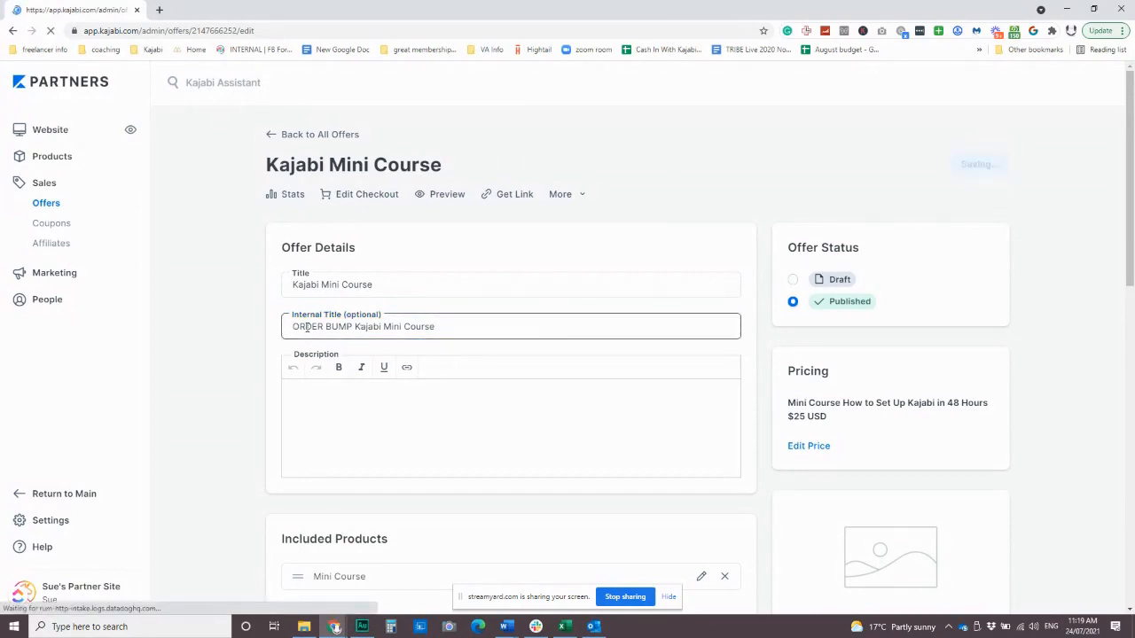
Turn off the confirmation email to the member in the offer's After Purchase settings.
scroll(895, 408, "down", 1)
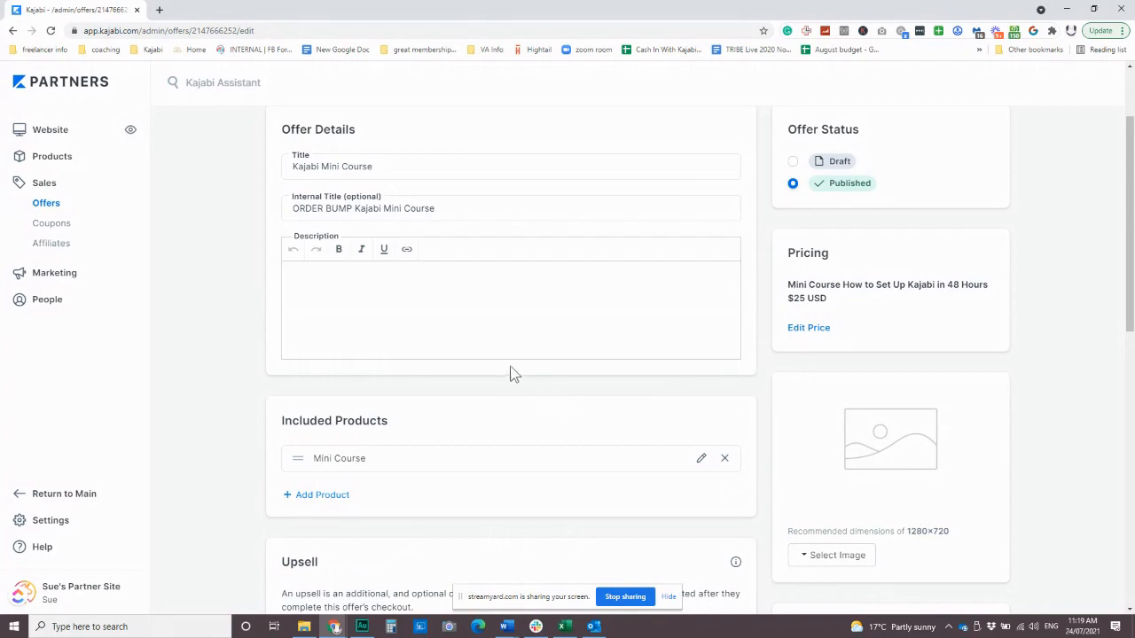
scroll(502, 375, "down", 5)
scroll(501, 370, "down", 2)
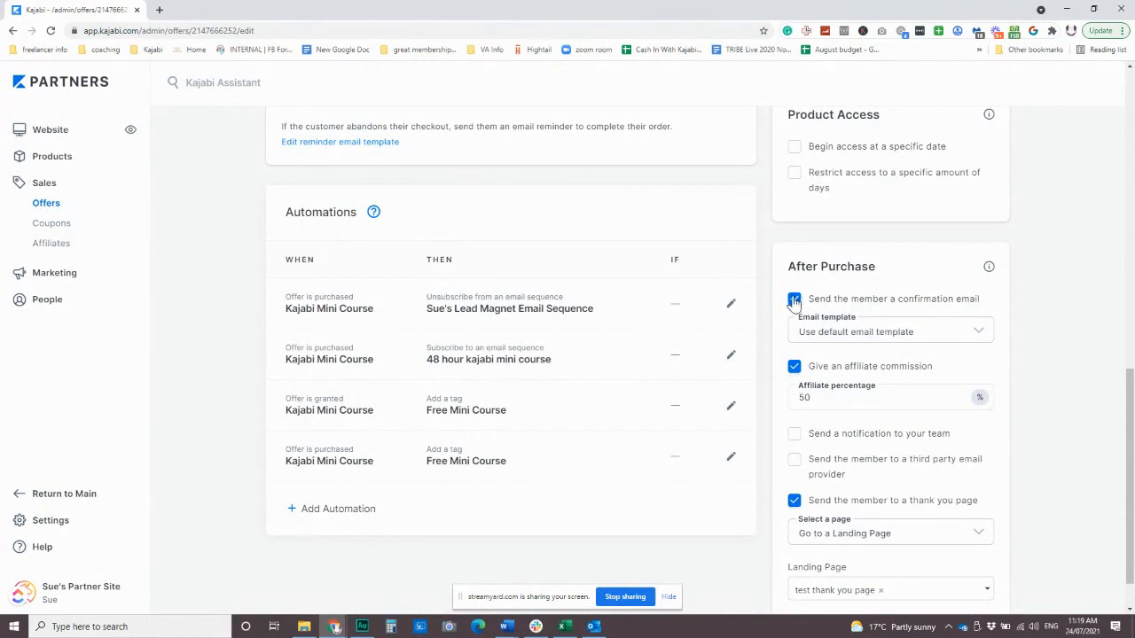
left_click(793, 301)
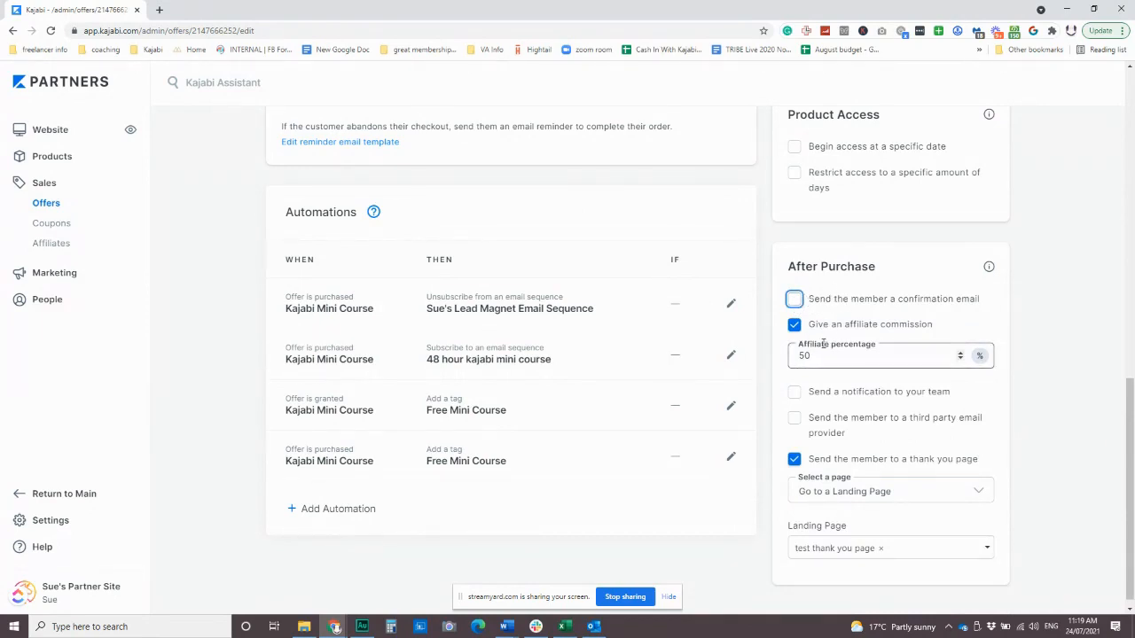
Start a new automation for the Kajabi Mini Course offer that sends an email to the person when the offer is purchased.
scroll(903, 363, "down", 1)
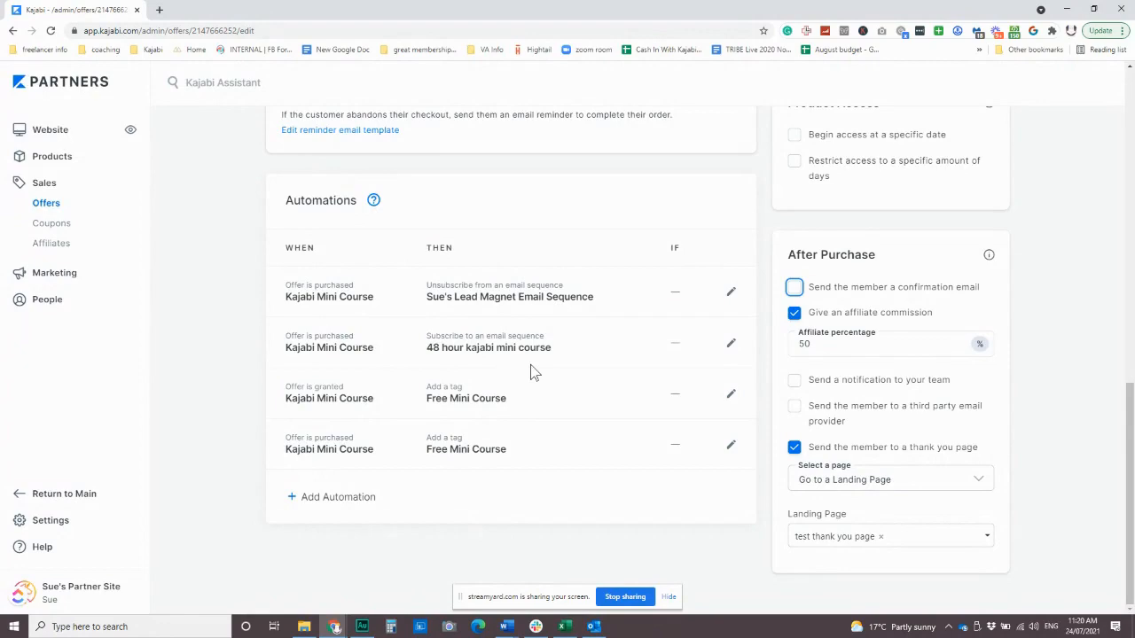
scroll(527, 319, "up", 5)
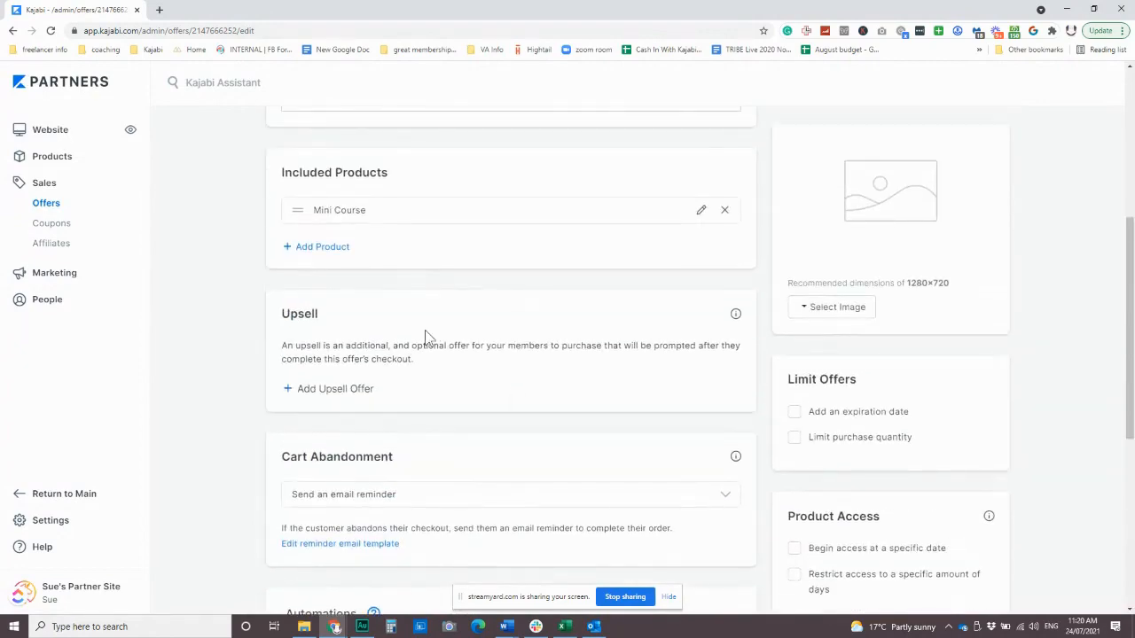
scroll(613, 358, "down", 5)
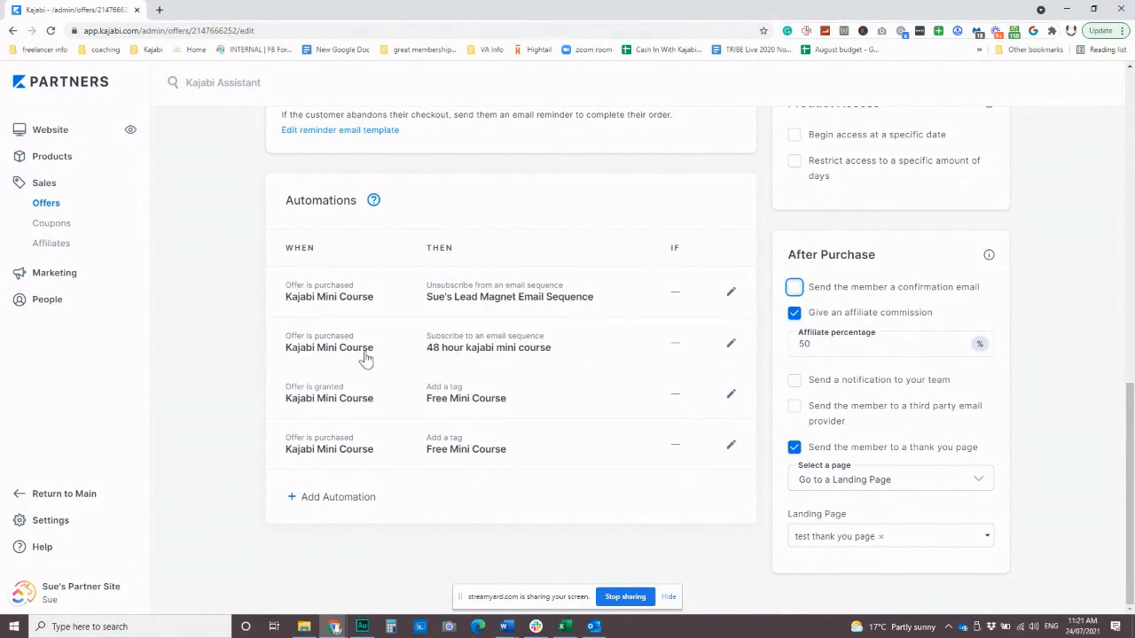
left_click(359, 499)
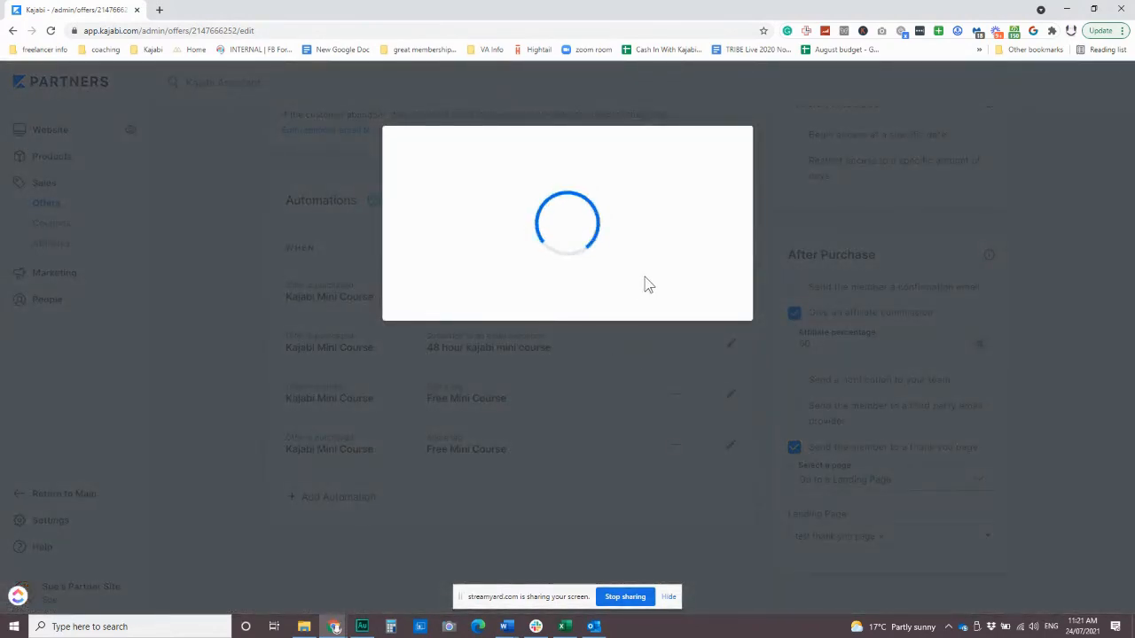
left_click(496, 316)
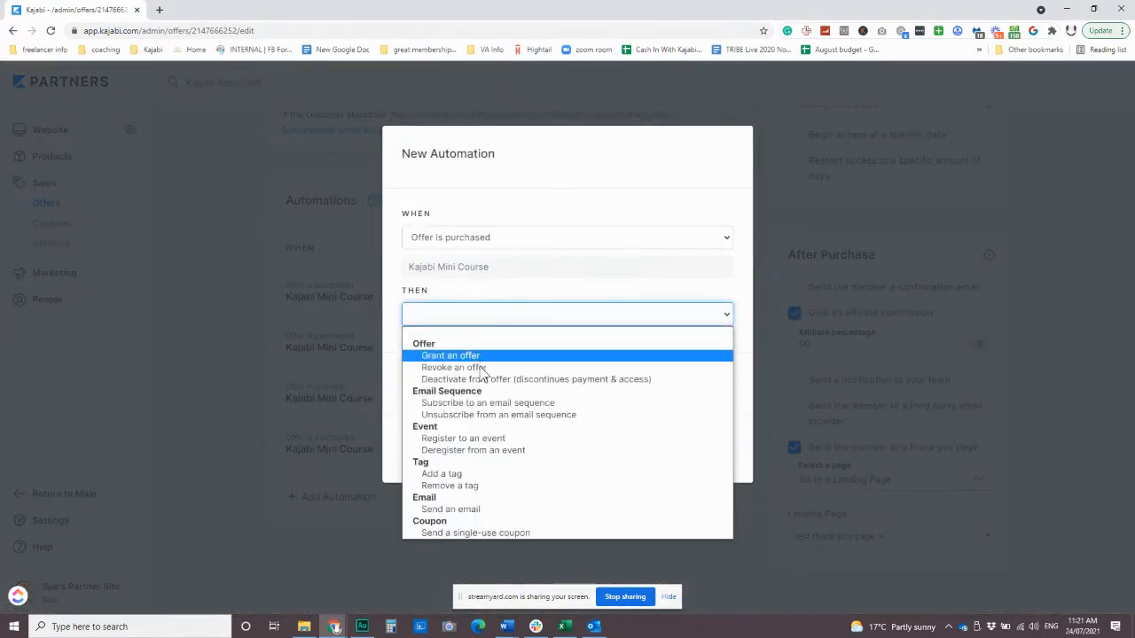
left_click(468, 510)
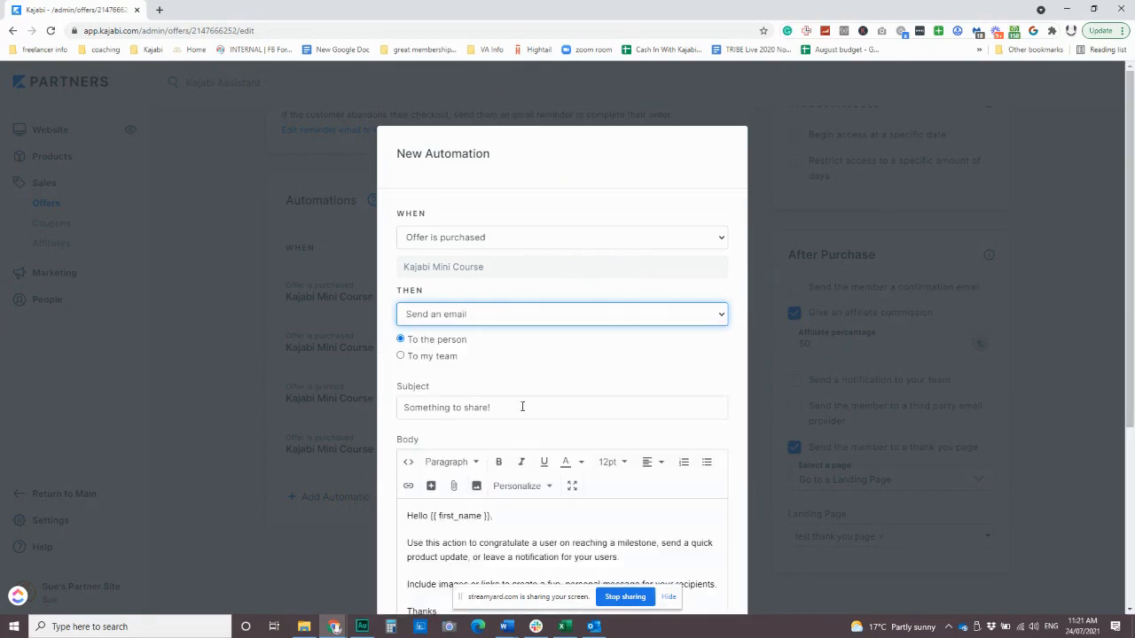
Attach the Kajabi Evergreen Webinar Checklist PDF from the desktop's Graphics folder to the email body as a "Download now" link.
scroll(544, 380, "down", 2)
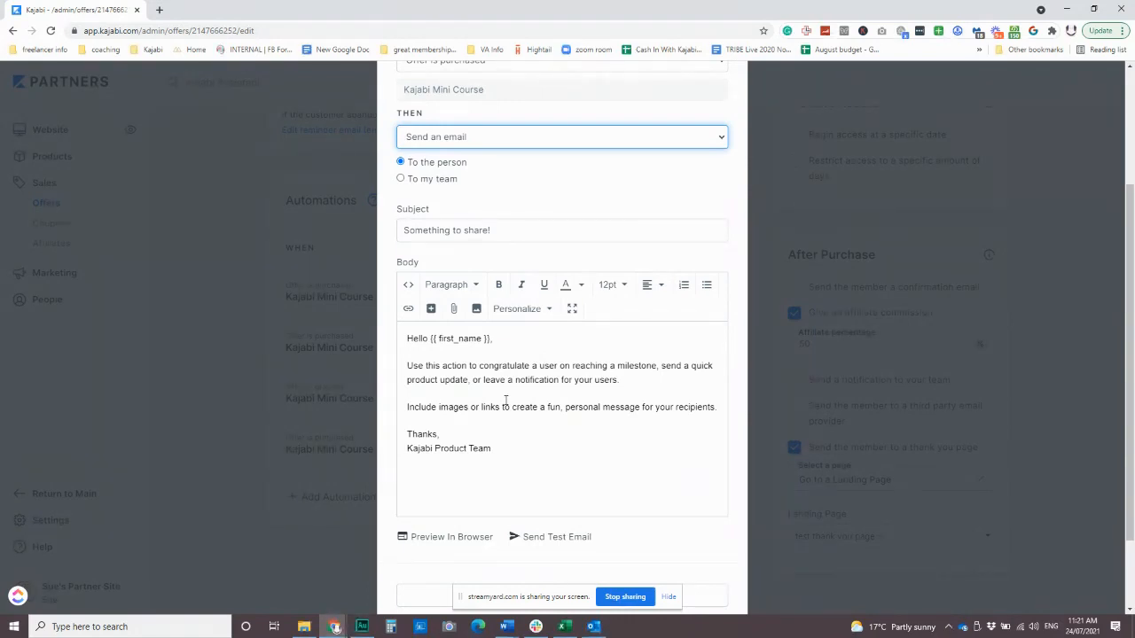
left_click(453, 313)
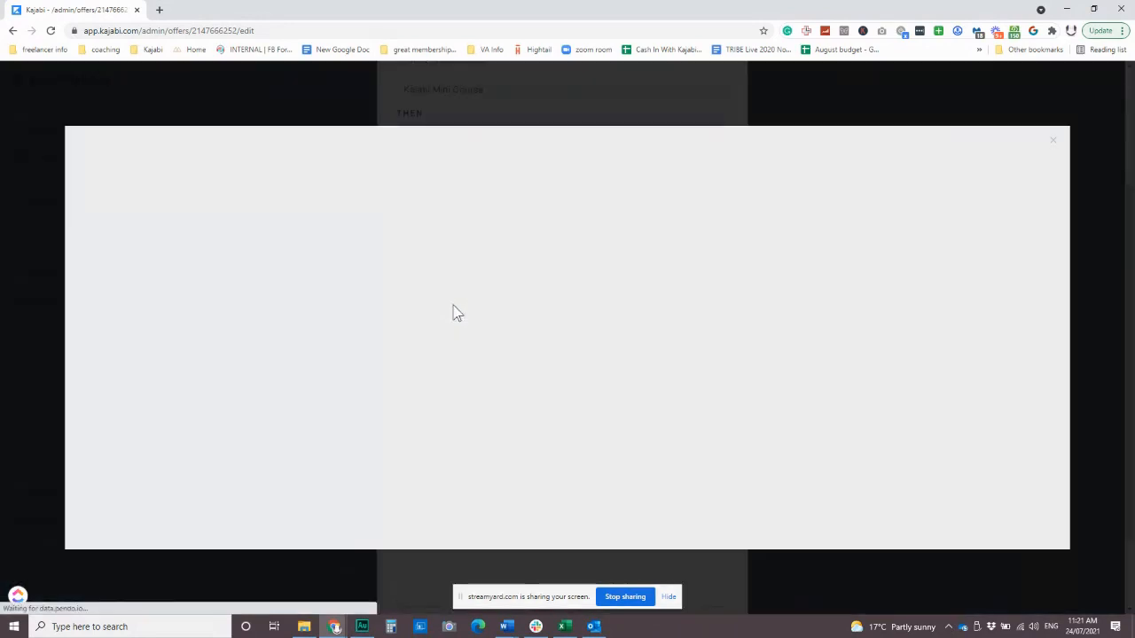
left_click(647, 370)
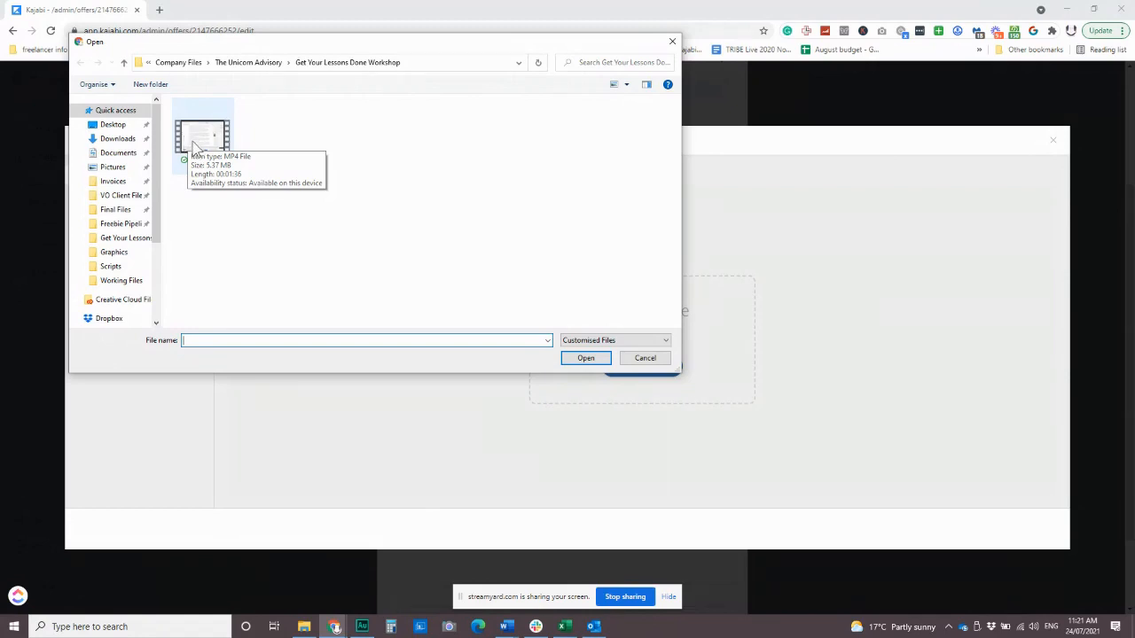
left_click(110, 124)
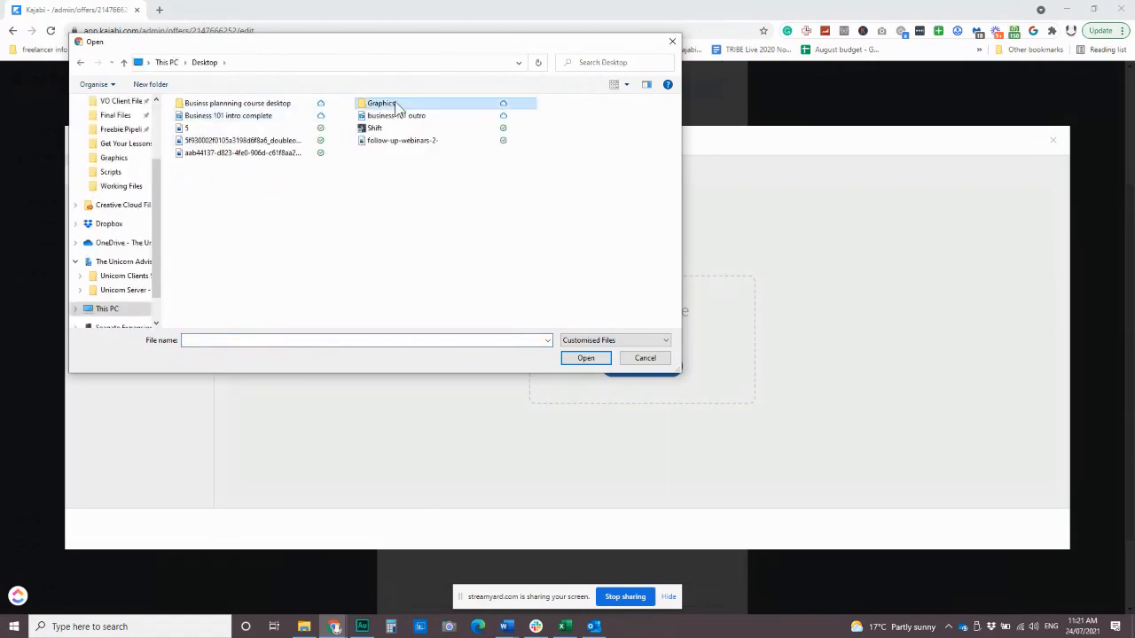
double_click(398, 107)
left_click(275, 230)
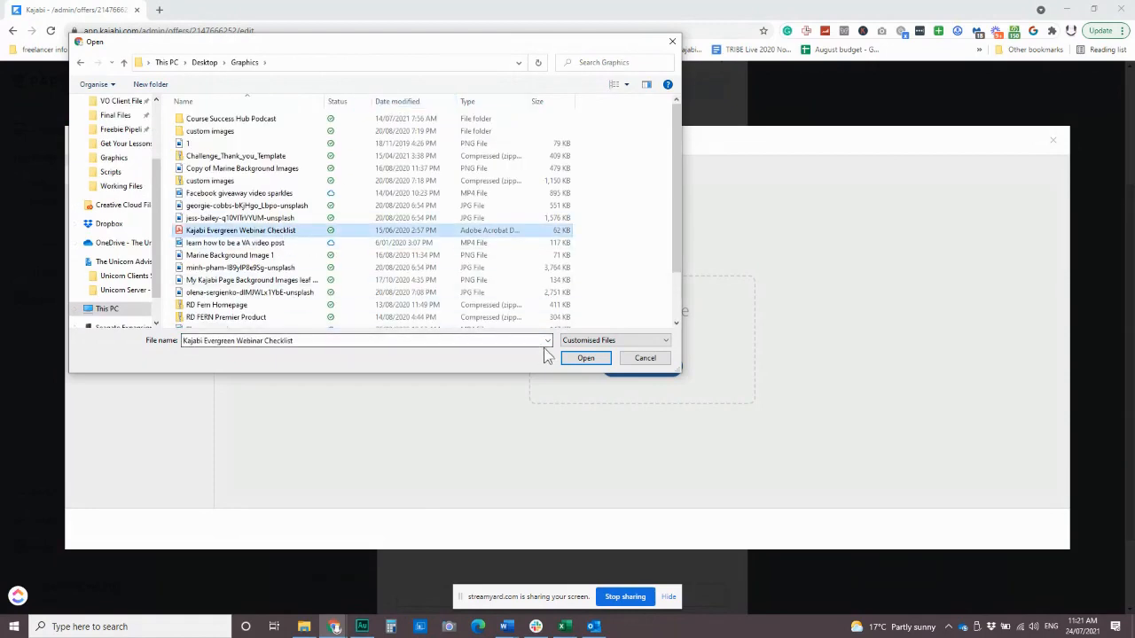
left_click(585, 363)
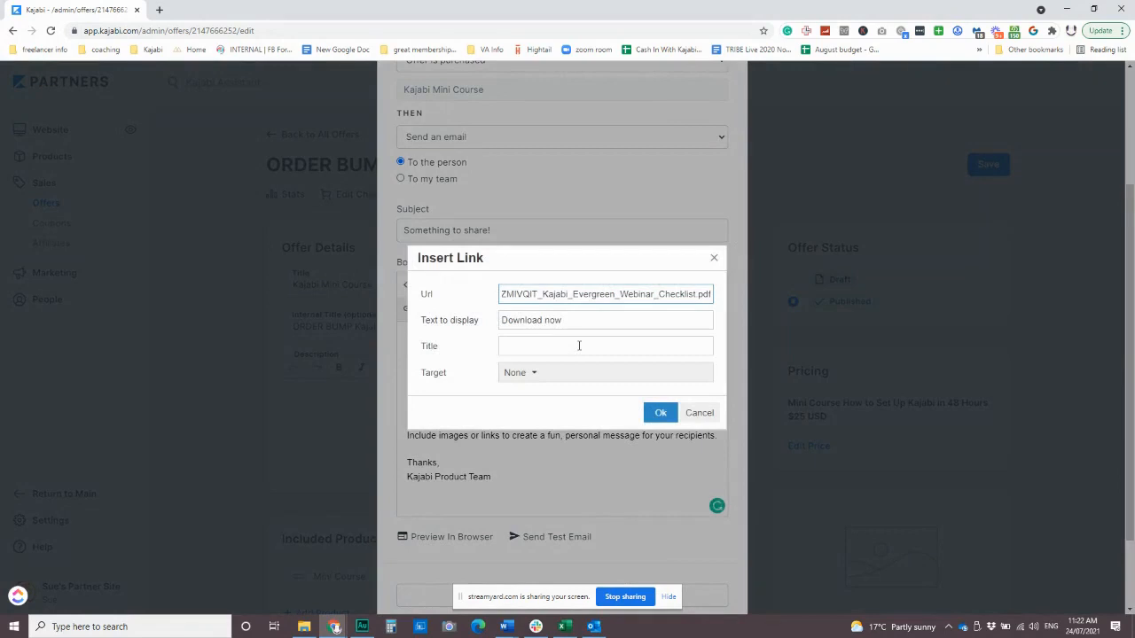
left_click(654, 412)
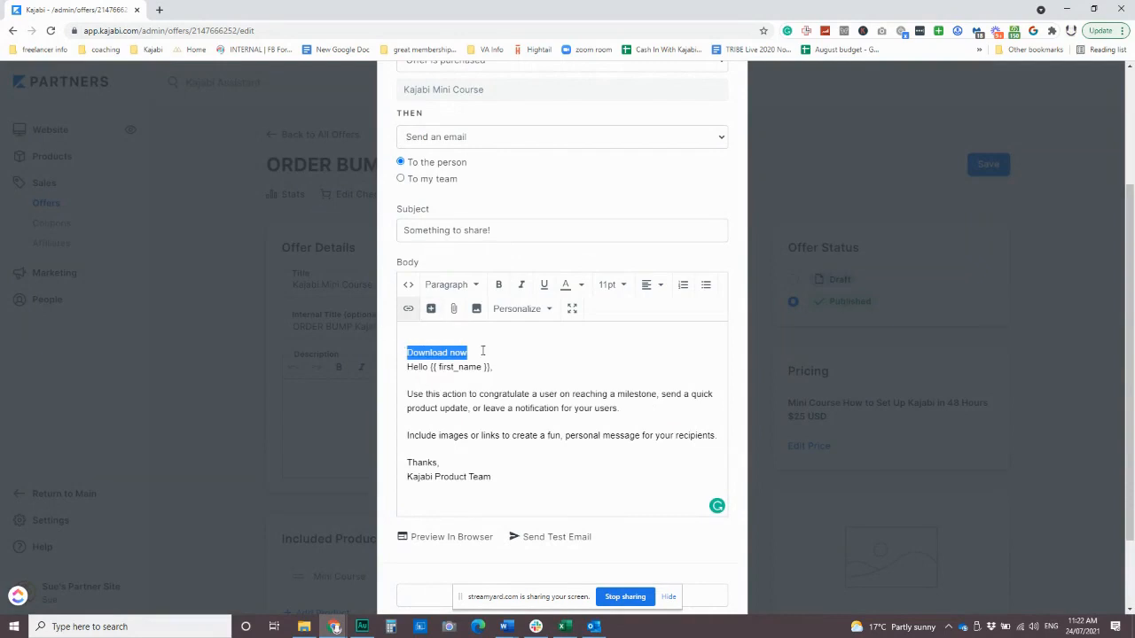
Turn the "Download now" link in the email body into a button, and close the new automation without saving it.
left_click(431, 307)
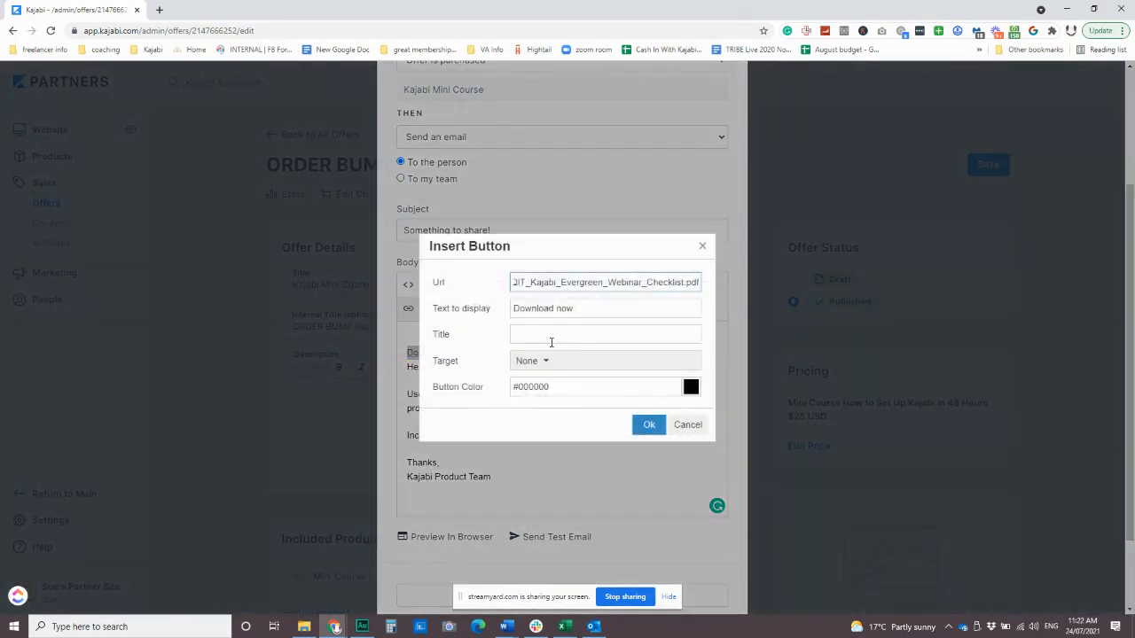
left_click(648, 423)
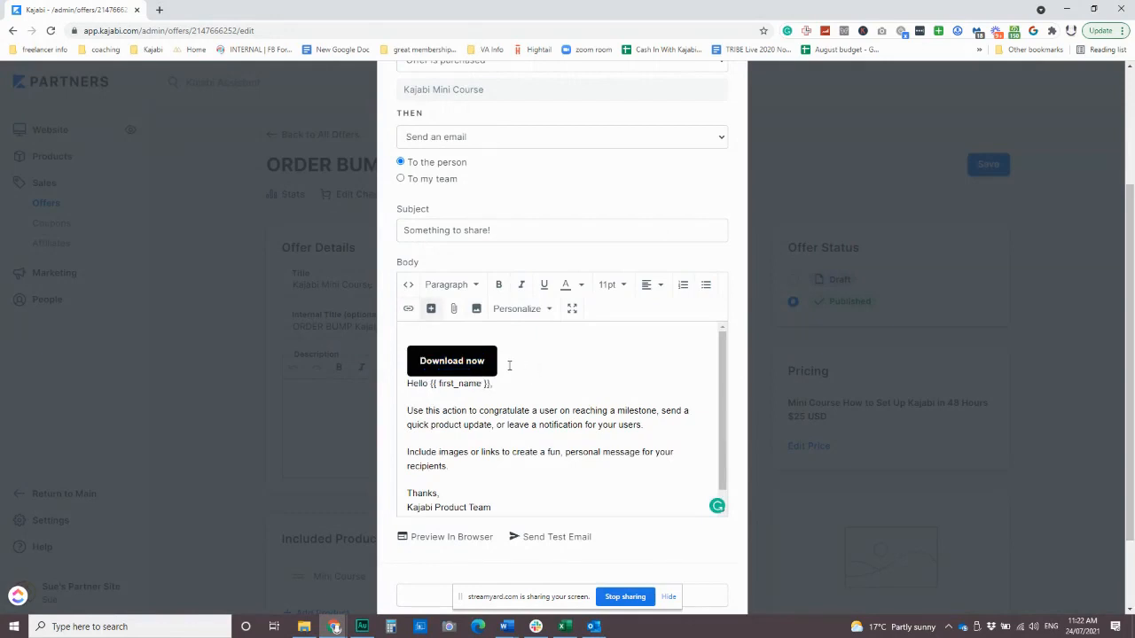
scroll(519, 350, "up", 3)
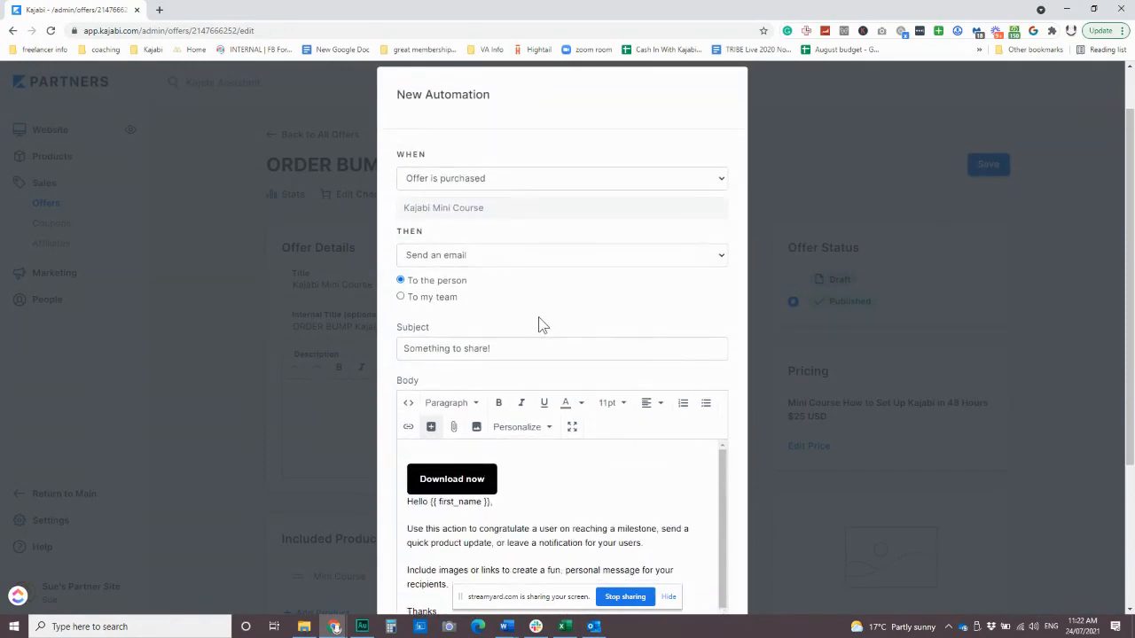
left_click(349, 401)
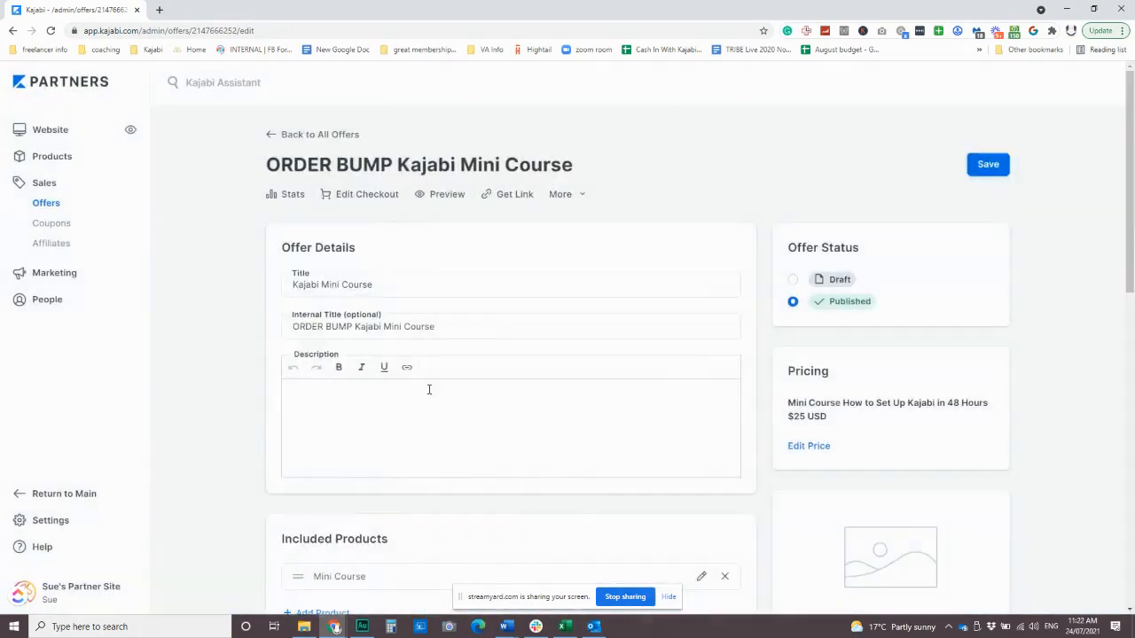
Review the order bump offer's included products, automations and after-purchase settings, and save the offer.
scroll(504, 415, "down", 12)
scroll(534, 421, "up", 3)
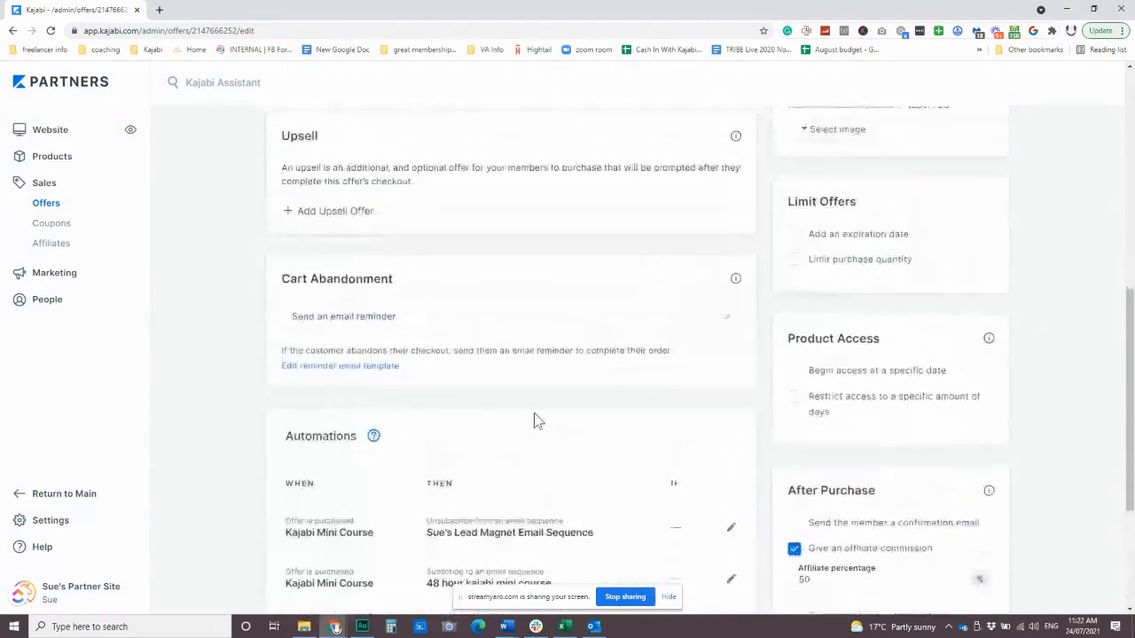
scroll(446, 314, "up", 3)
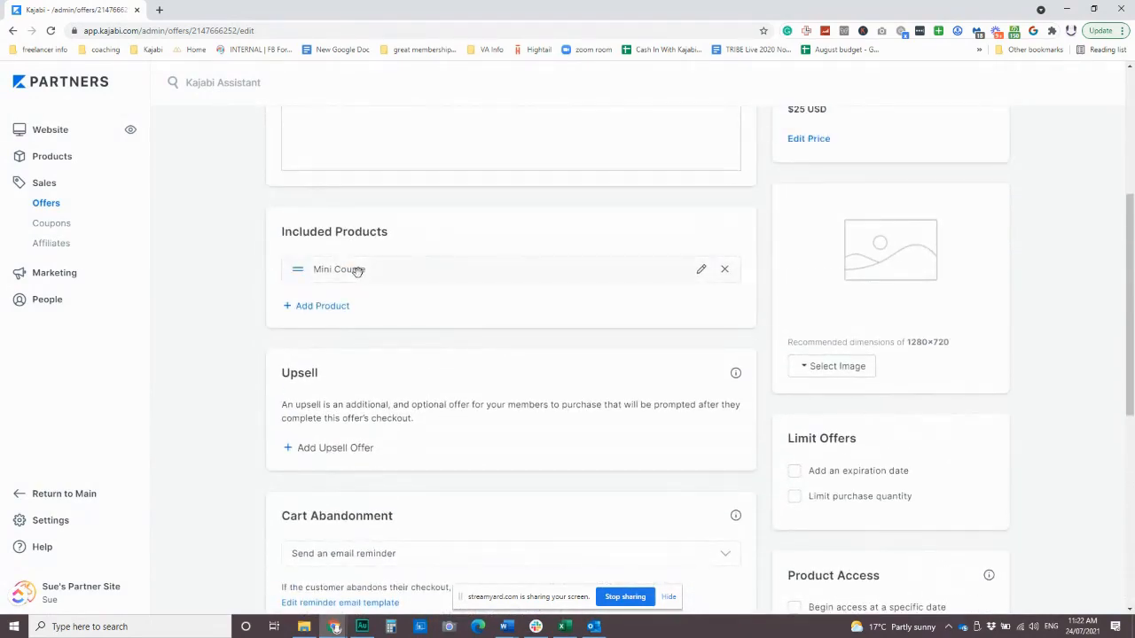
scroll(558, 337, "down", 5)
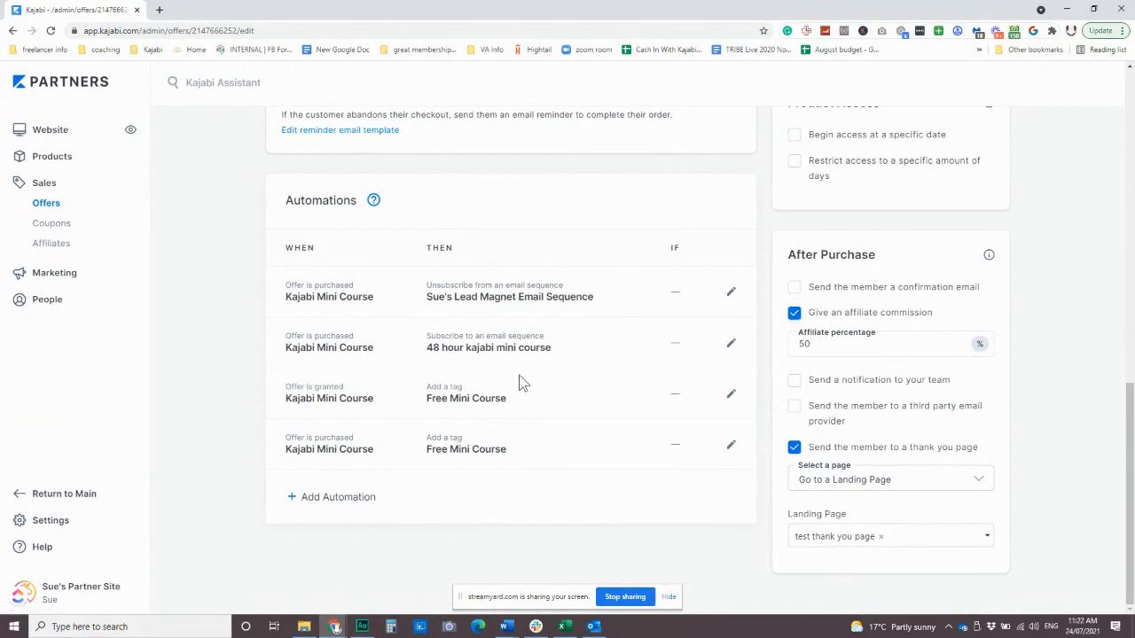
scroll(626, 383, "up", 10)
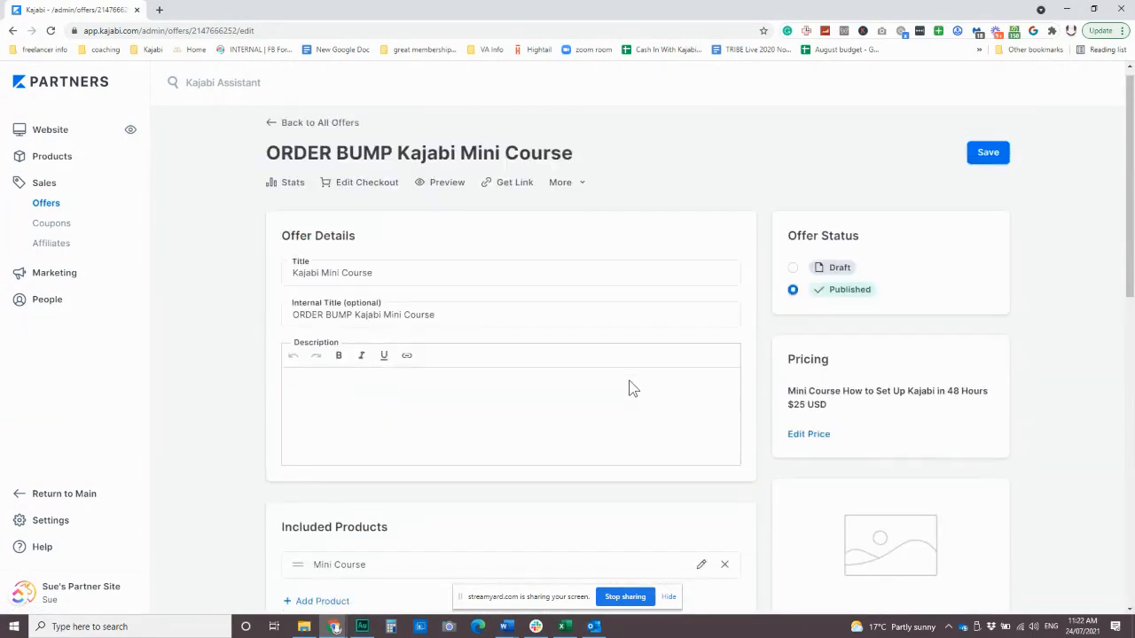
left_click(991, 164)
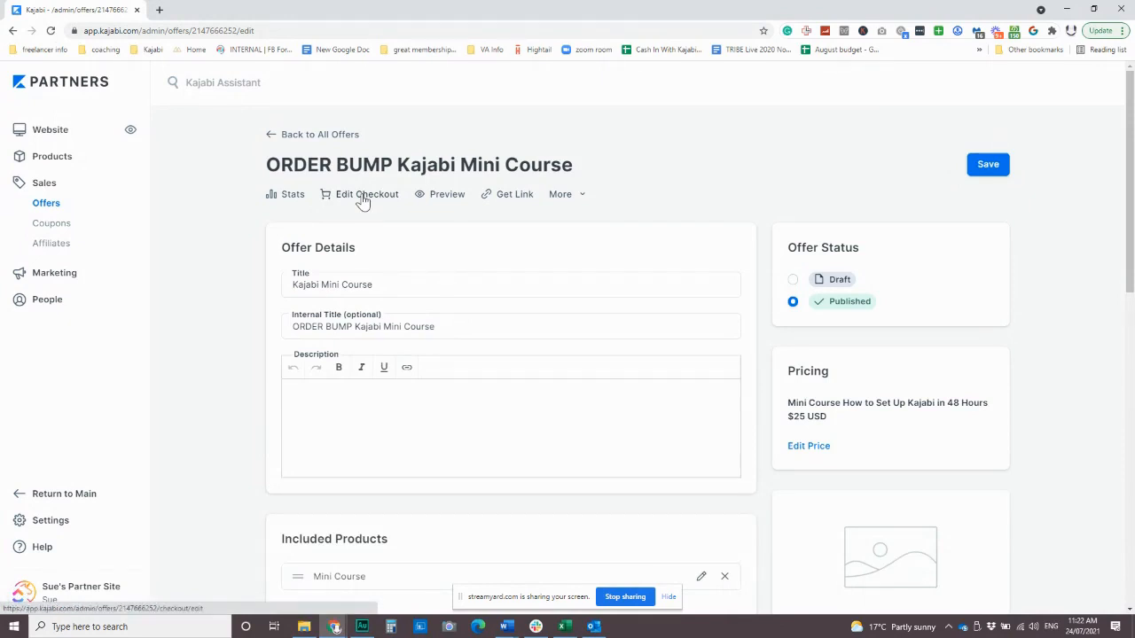
scroll(405, 279, "down", 3)
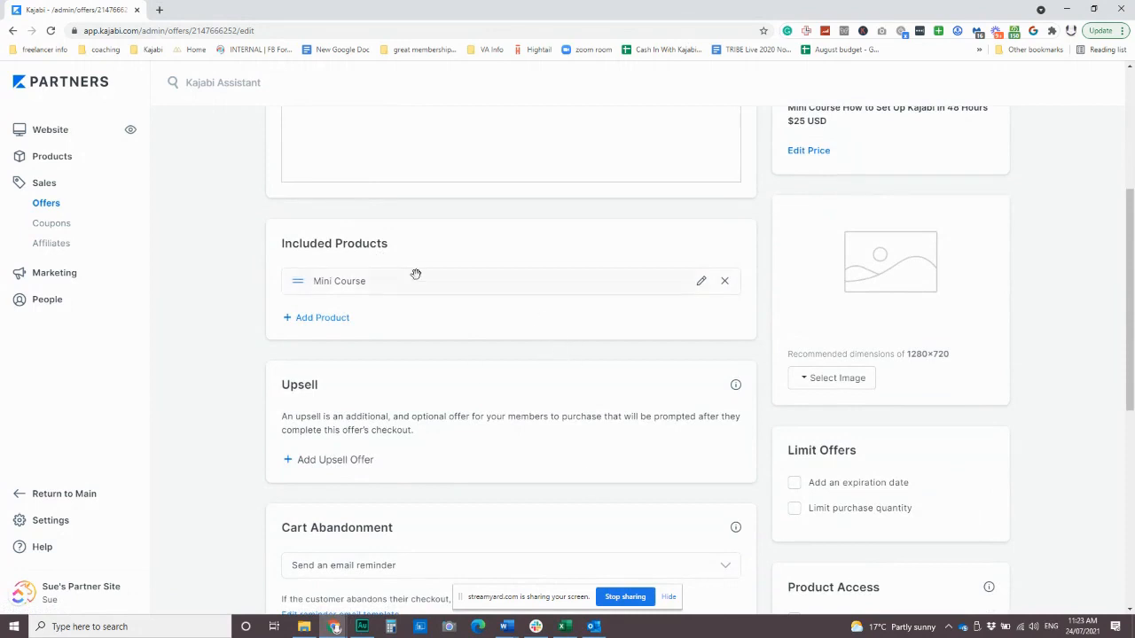
scroll(478, 362, "down", 2)
scroll(647, 421, "up", 5)
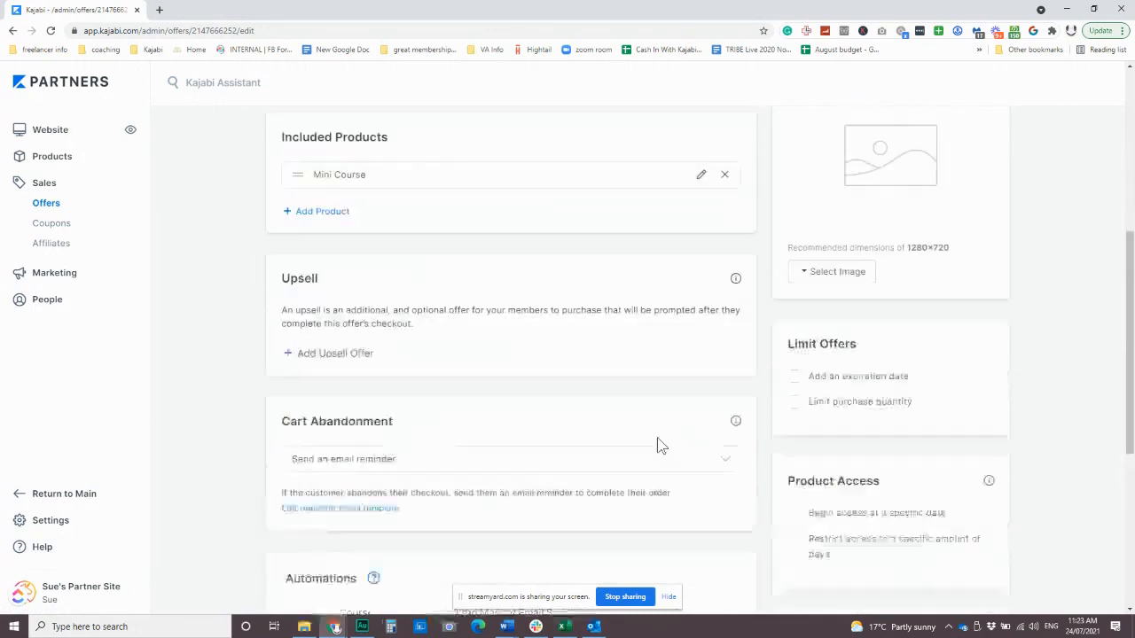
left_click(987, 165)
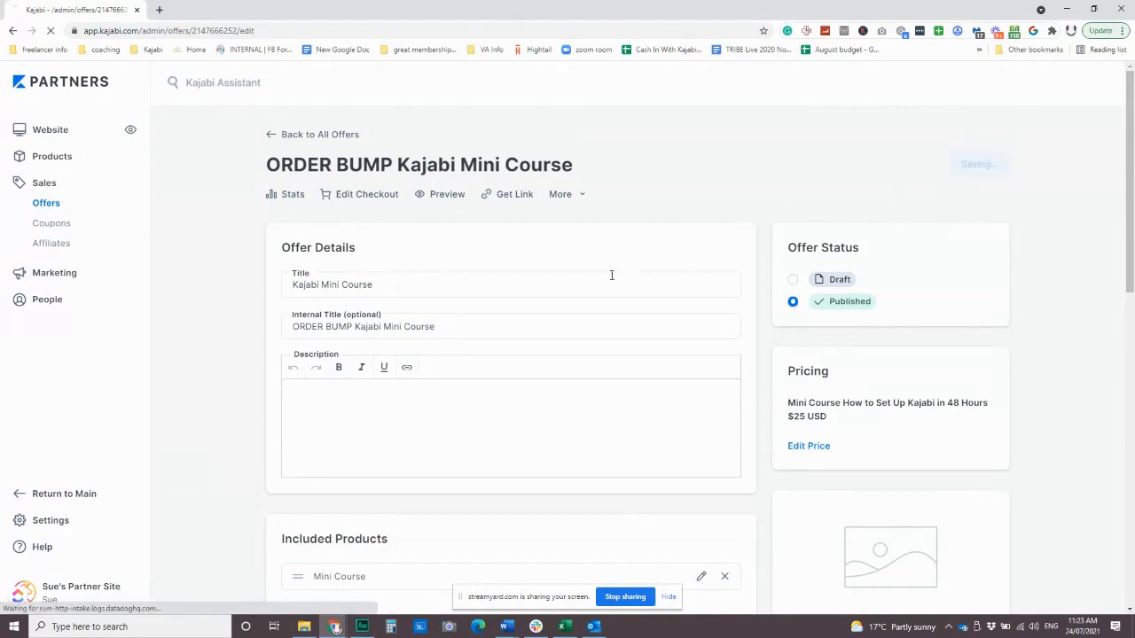
Leave the order bump offer and open the Coaching Call offer from the list of all offers.
left_click(273, 139)
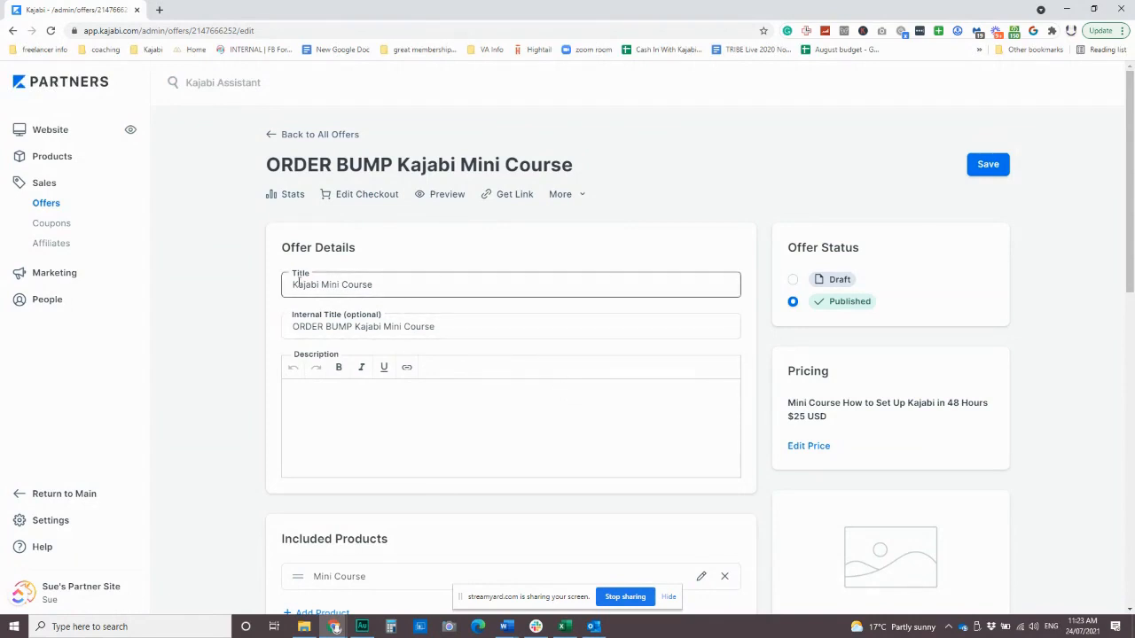
left_click_drag(293, 284, 376, 285)
left_click(377, 285)
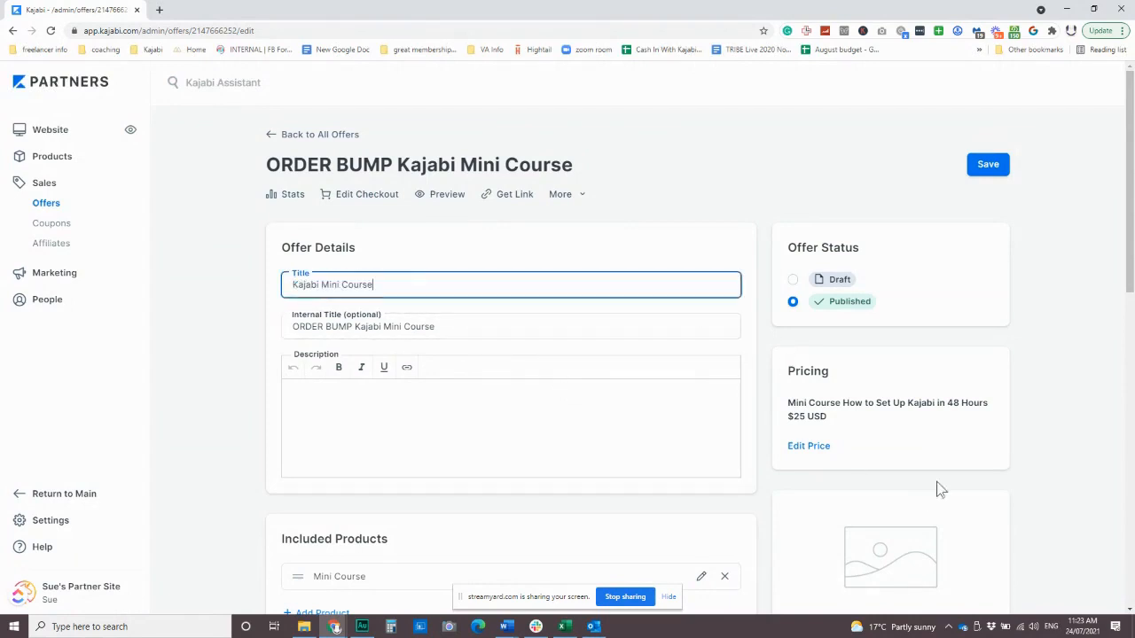
left_click(272, 138)
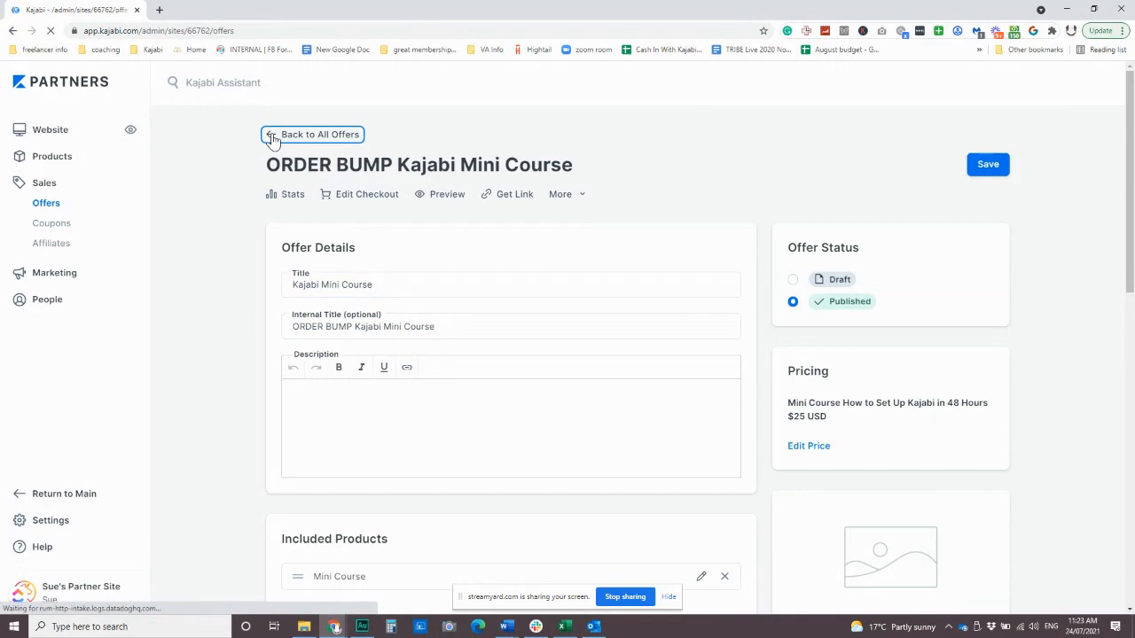
scroll(491, 423, "down", 2)
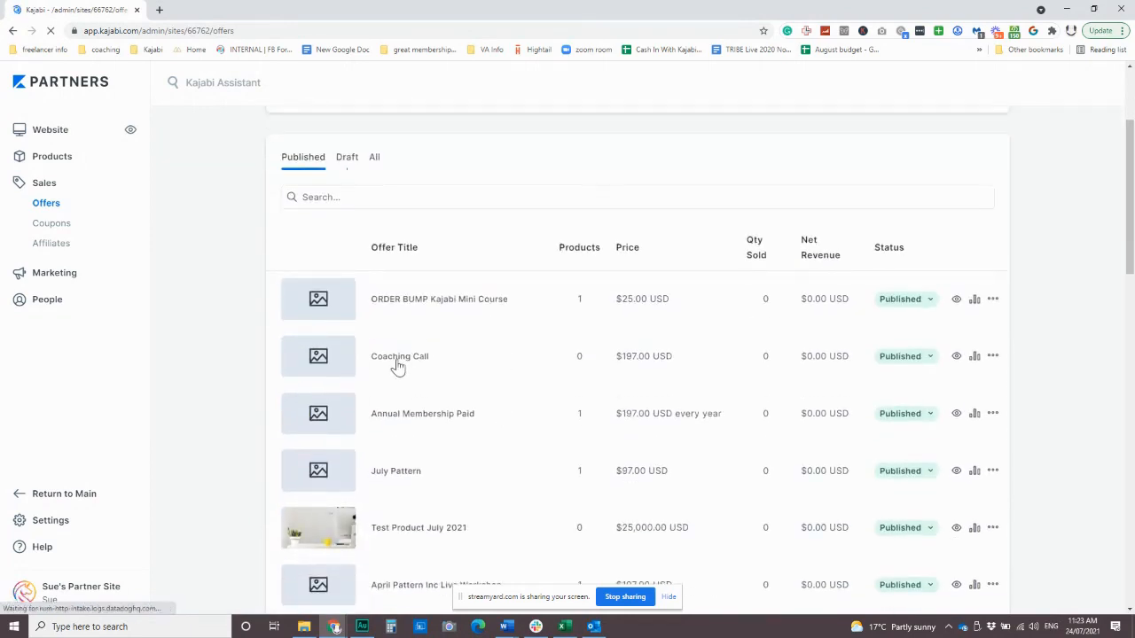
left_click(398, 363)
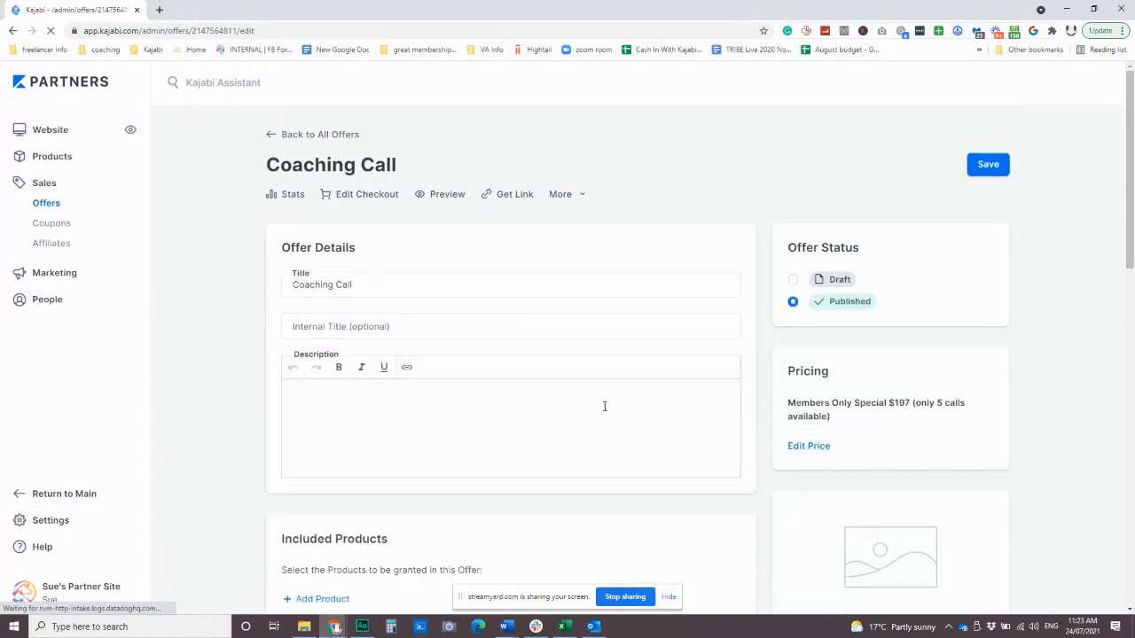
Set the Coaching Call offer's internal title to "UPSELL Coaching Call" and save the offer.
left_click(379, 326)
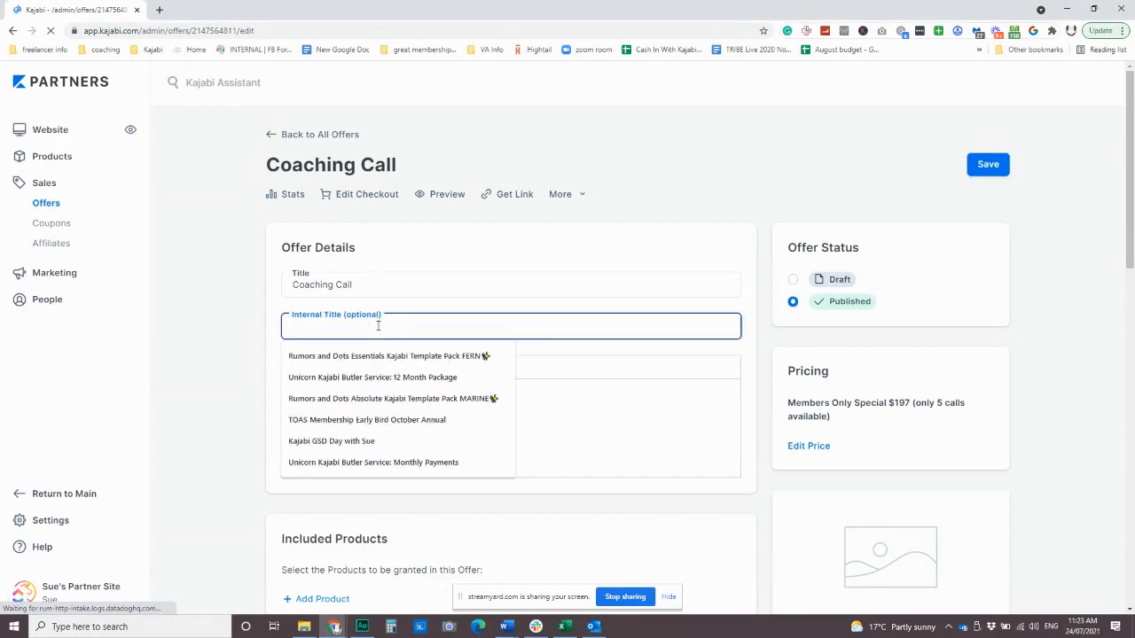
type("UPSELL")
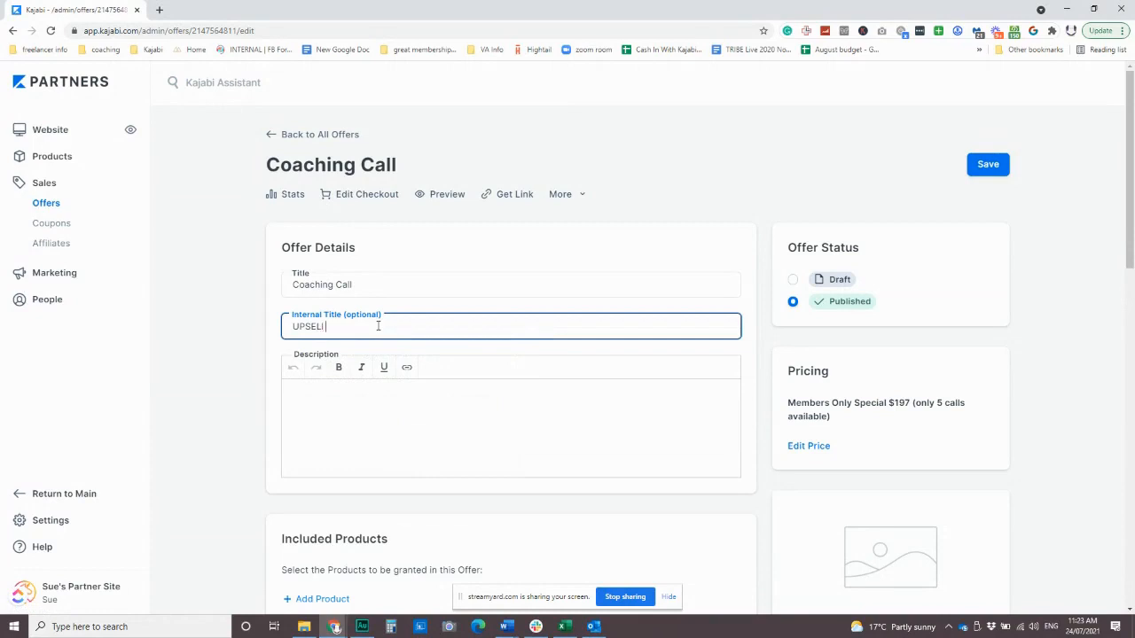
key("BackSpace")
type("L Coaching Call")
left_click(983, 168)
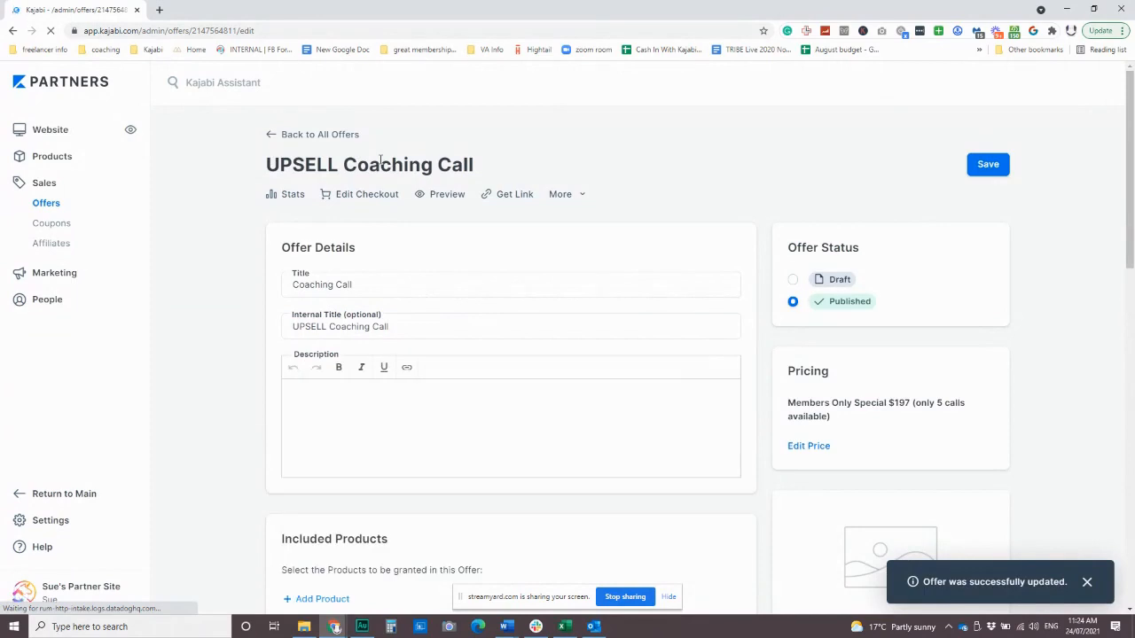
Review the Coaching Call offer's one-time price and price text override, and save the price details.
scroll(659, 377, "down", 2)
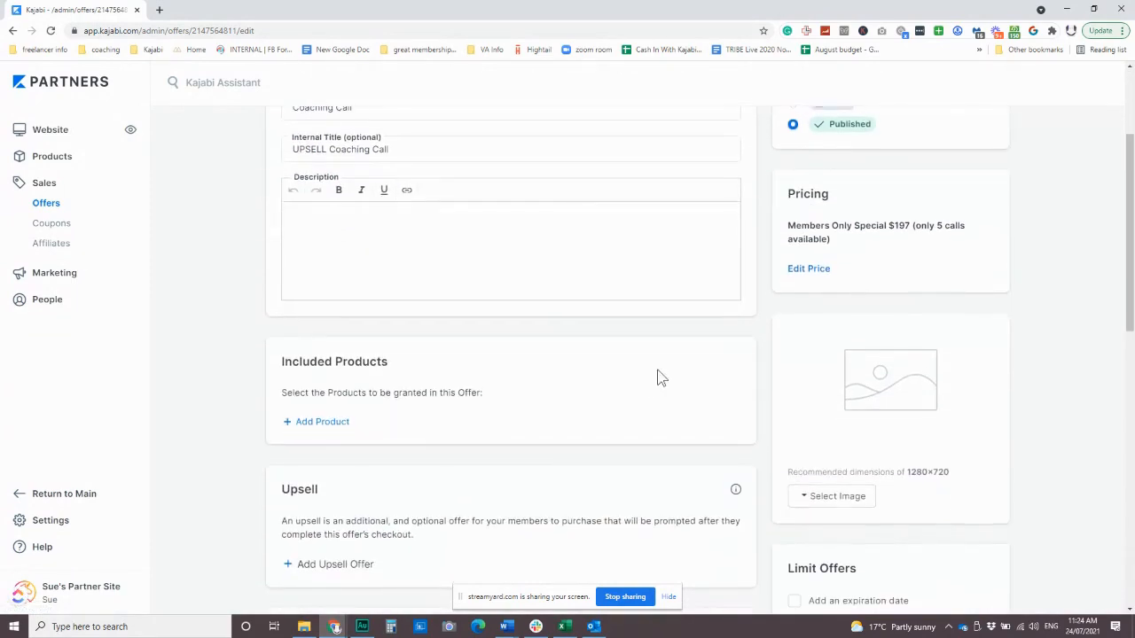
scroll(687, 324, "up", 1)
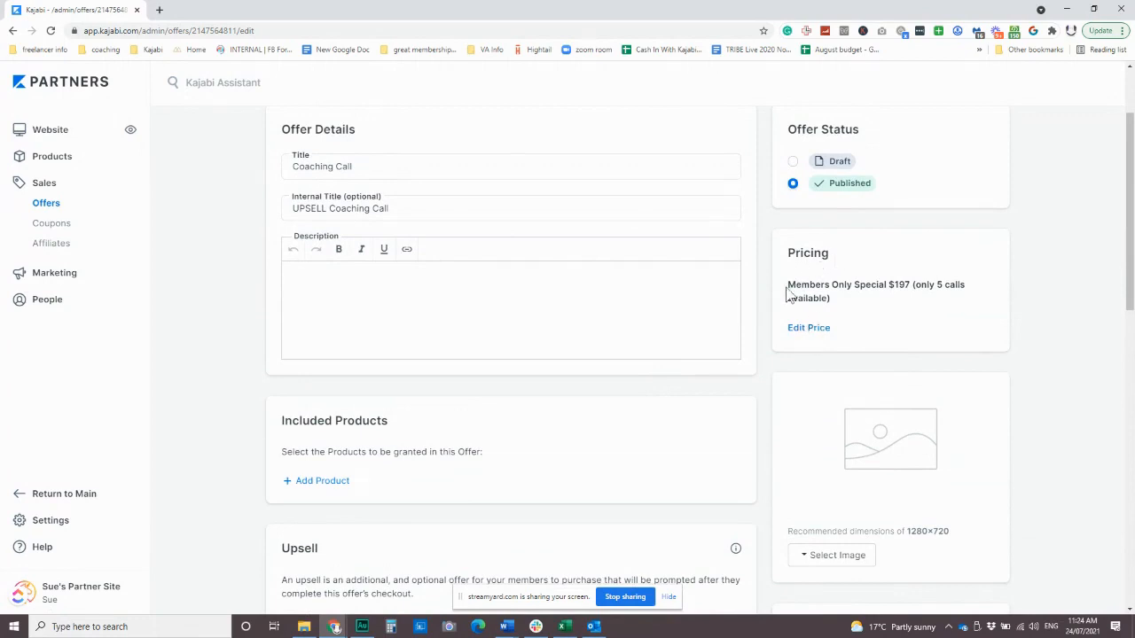
left_click(809, 328)
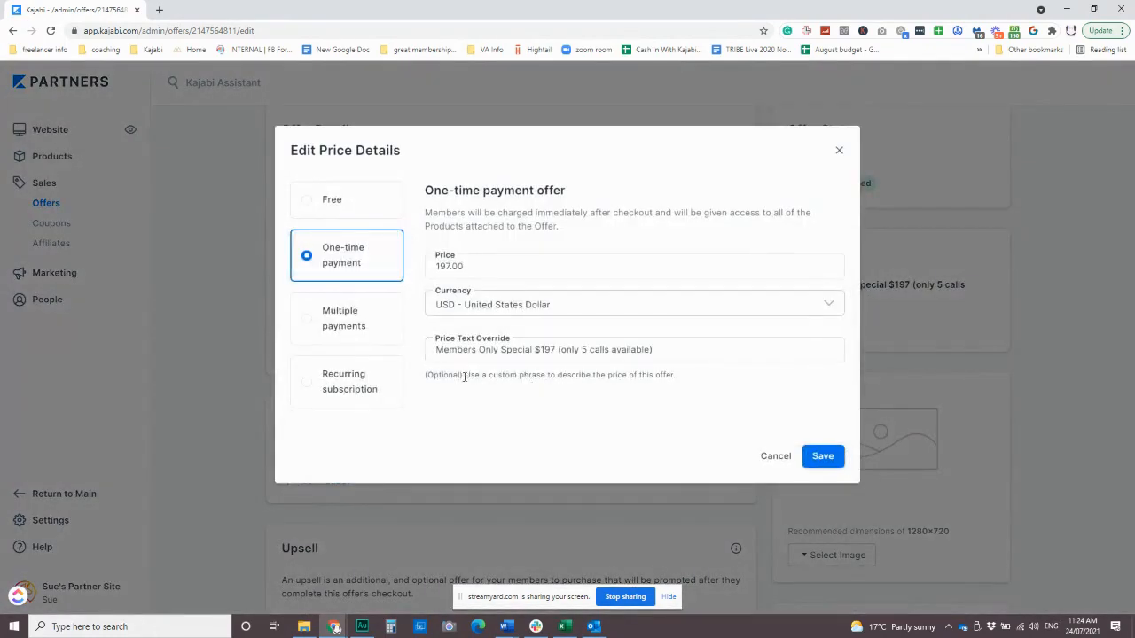
left_click(432, 349)
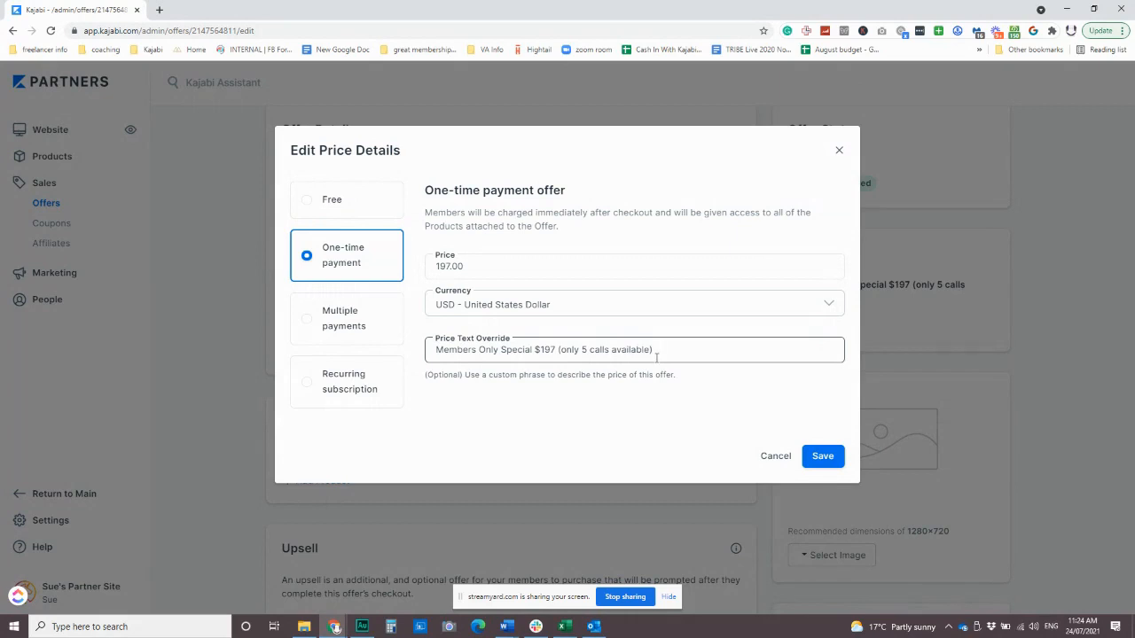
left_click(437, 265)
left_click(825, 456)
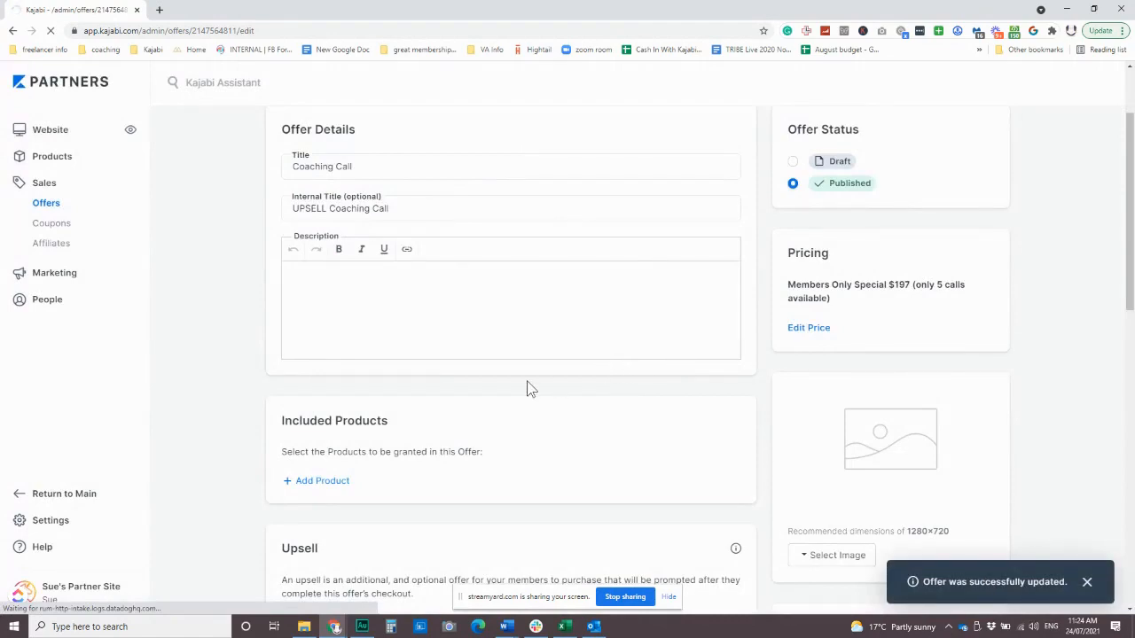
Turn off the confirmation email and the thank you page in the Coaching Call offer's after-purchase settings, leaving affiliate commission off.
scroll(526, 382, "down", 4)
scroll(527, 383, "down", 2)
scroll(526, 384, "up", 3)
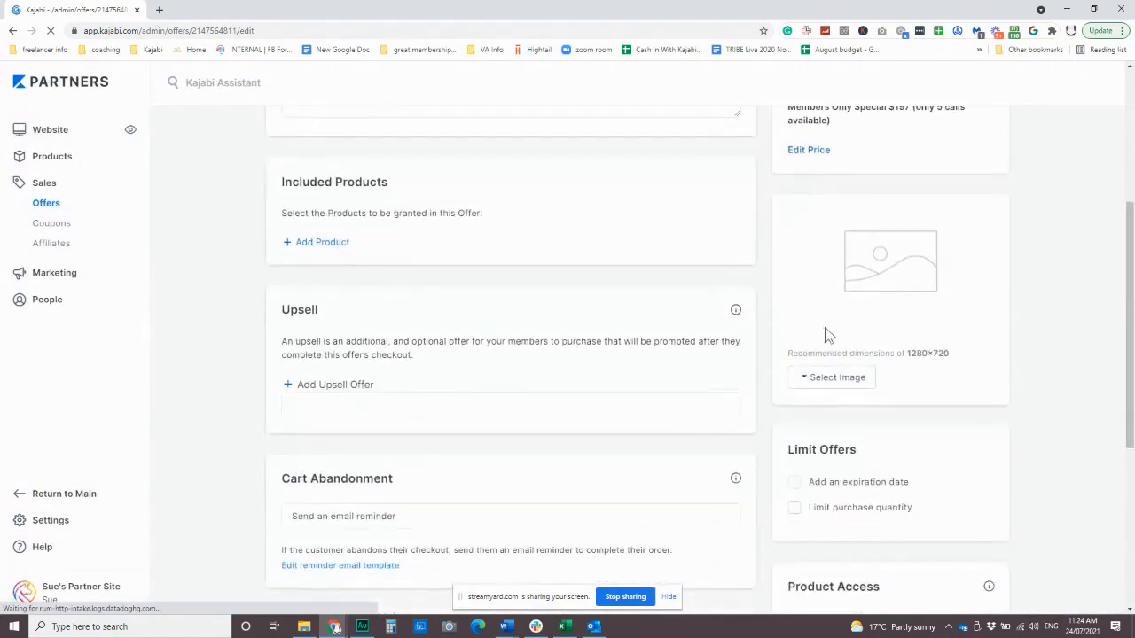
scroll(769, 379, "down", 2)
scroll(771, 390, "down", 1)
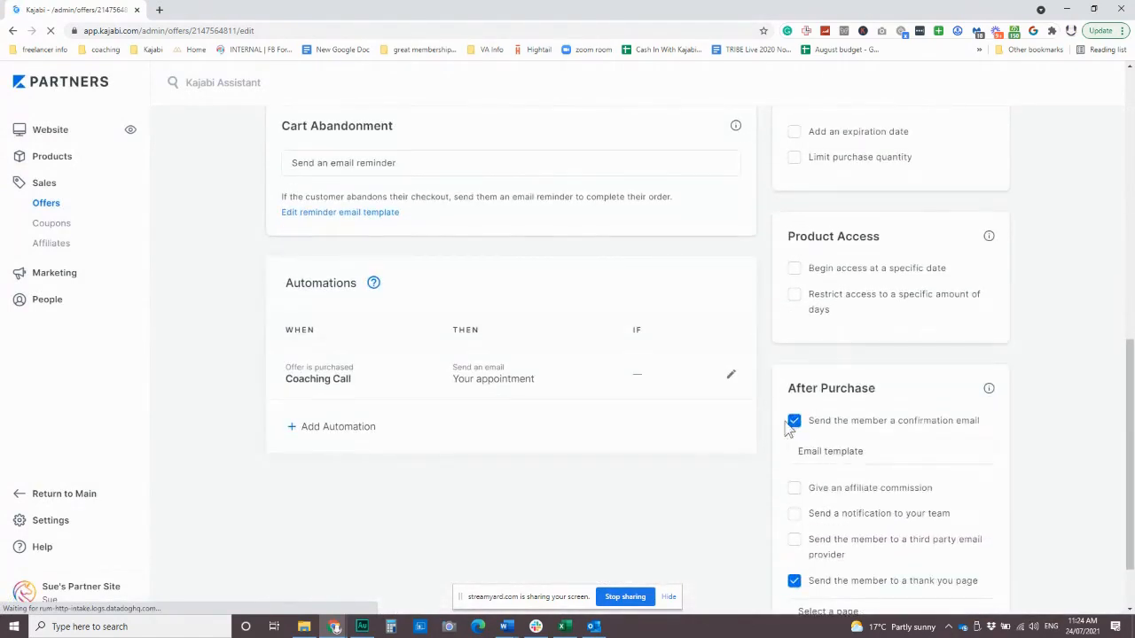
left_click(794, 427)
left_click(794, 360)
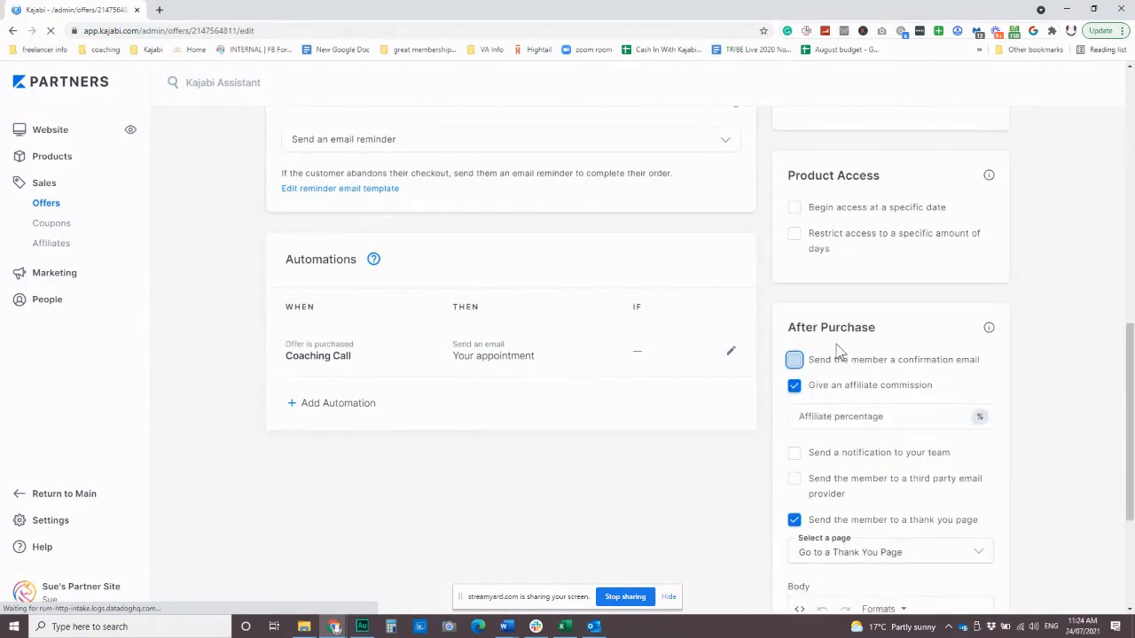
left_click(794, 385)
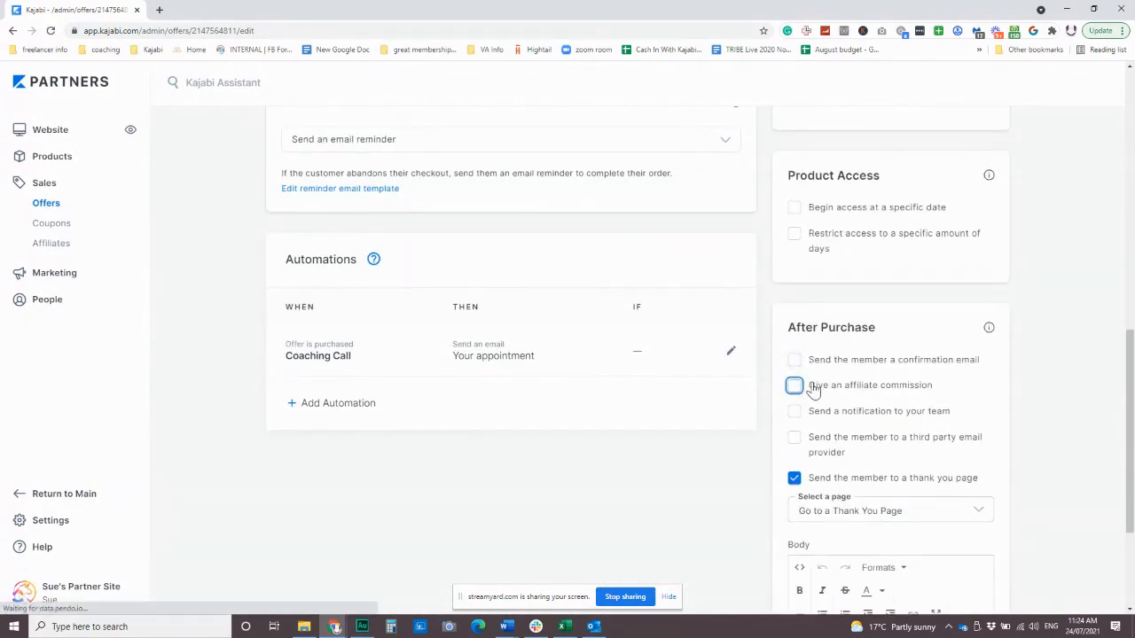
scroll(886, 387, "down", 2)
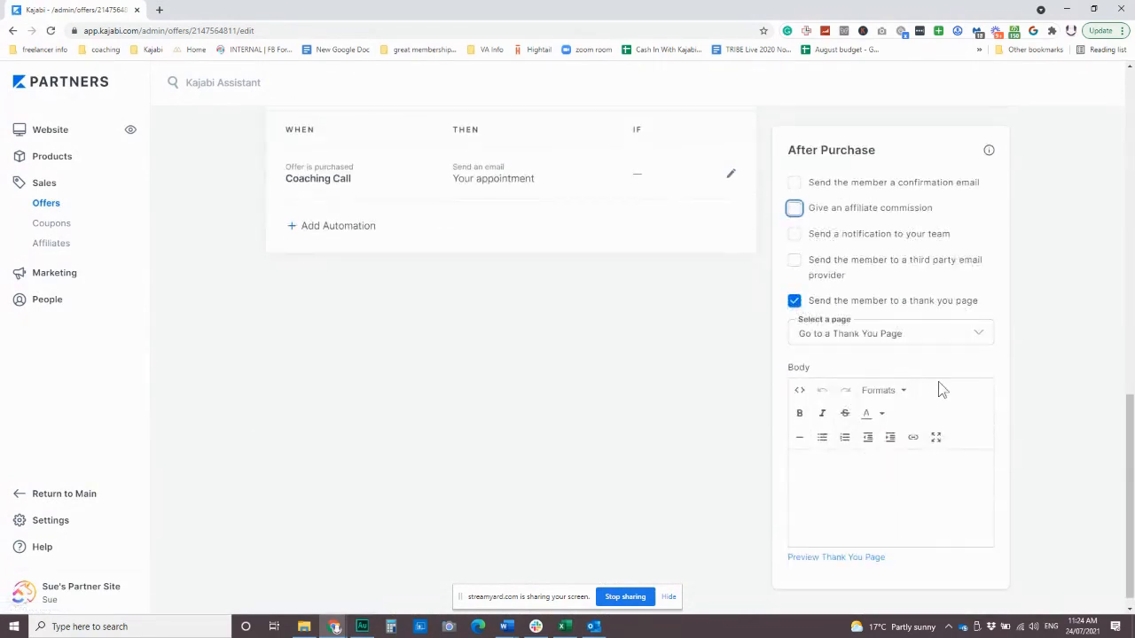
left_click(794, 300)
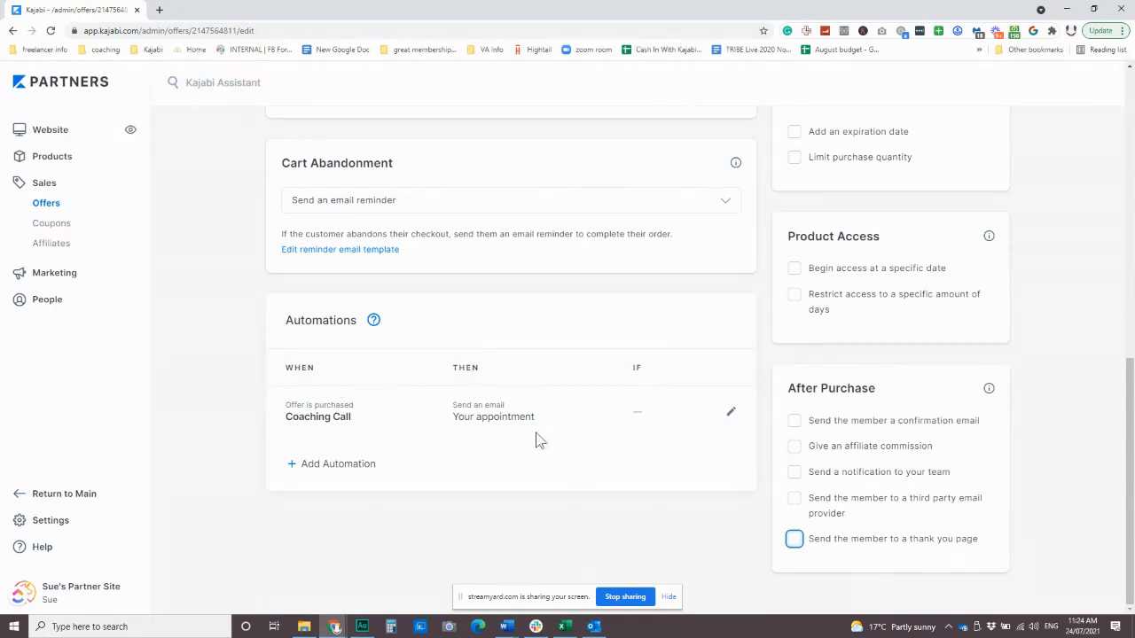
Check the Coaching Call offer's upsell and automation sections, and save the offer.
scroll(576, 424, "up", 4)
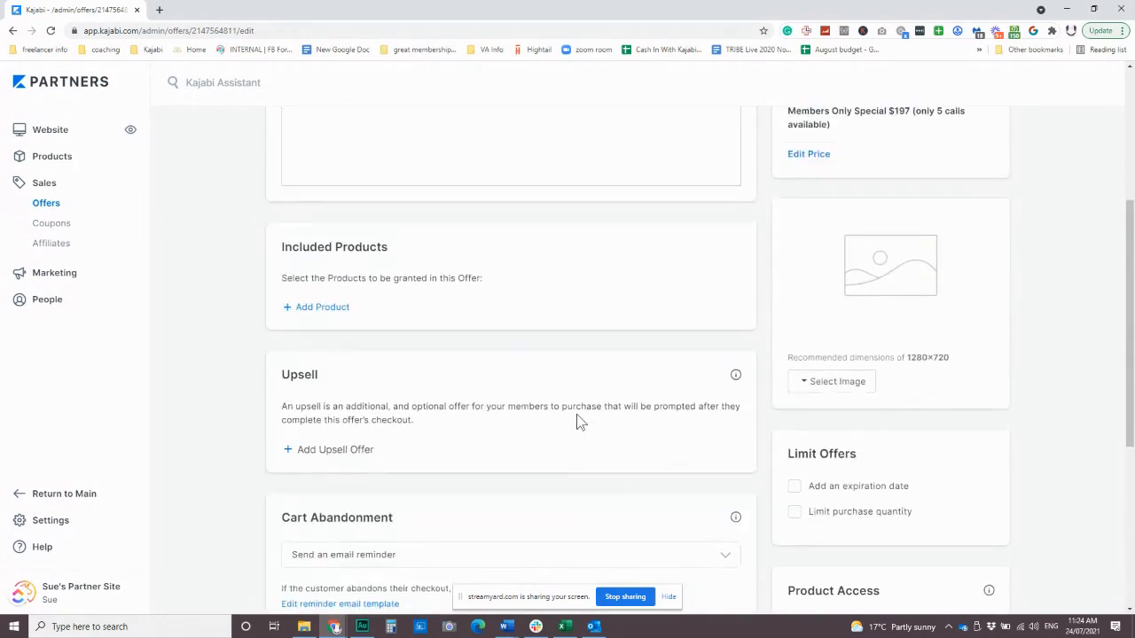
scroll(638, 423, "down", 3)
scroll(655, 401, "down", 1)
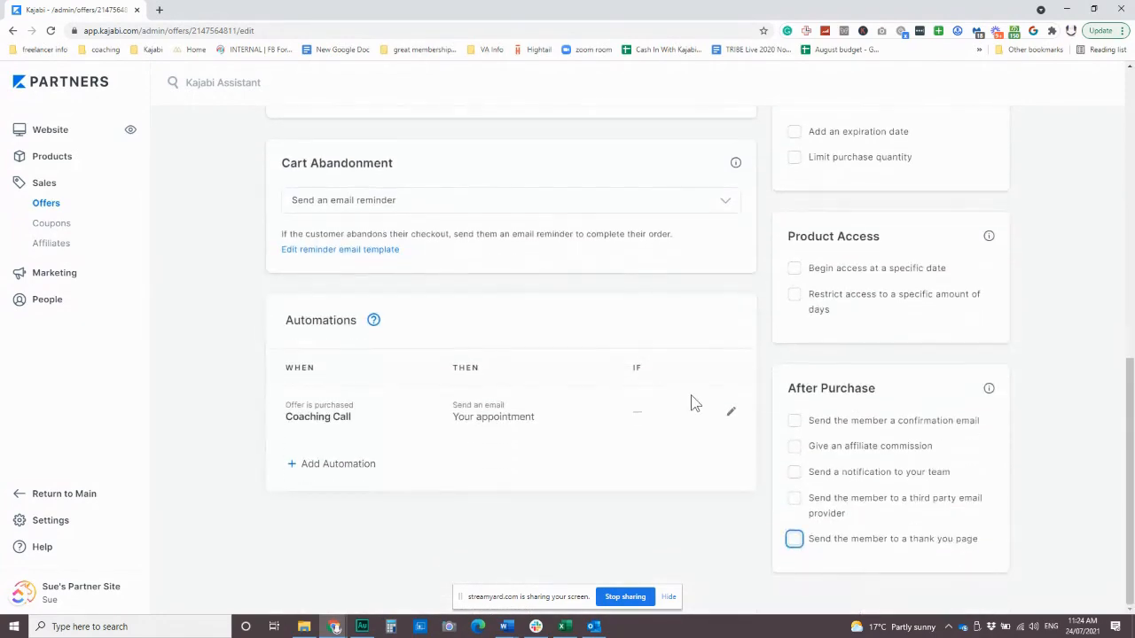
scroll(709, 404, "up", 7)
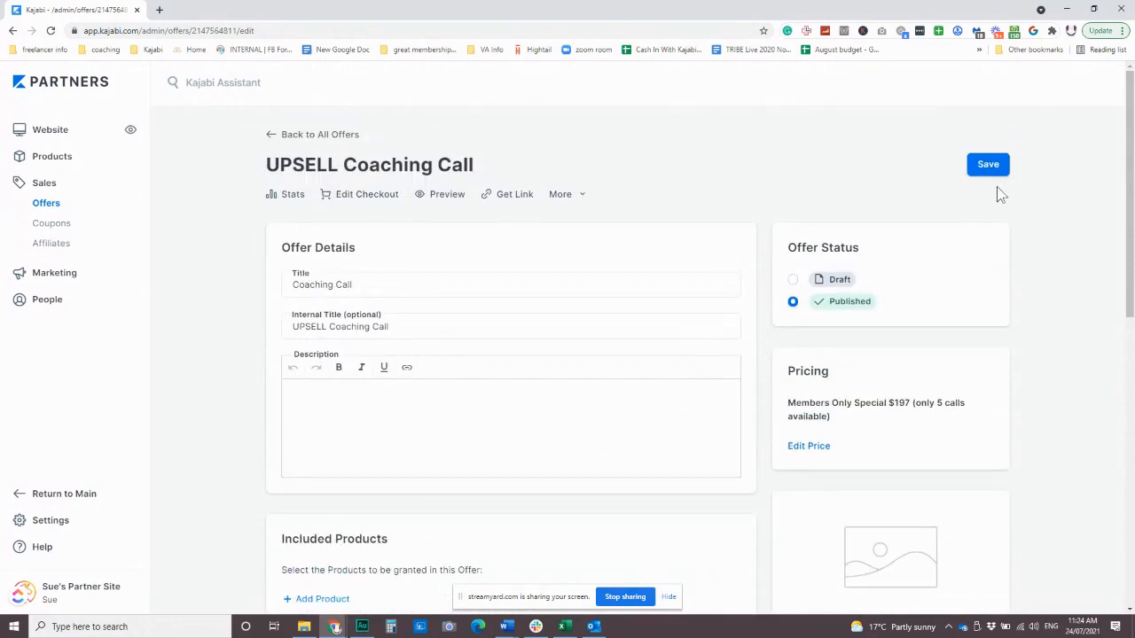
left_click(988, 165)
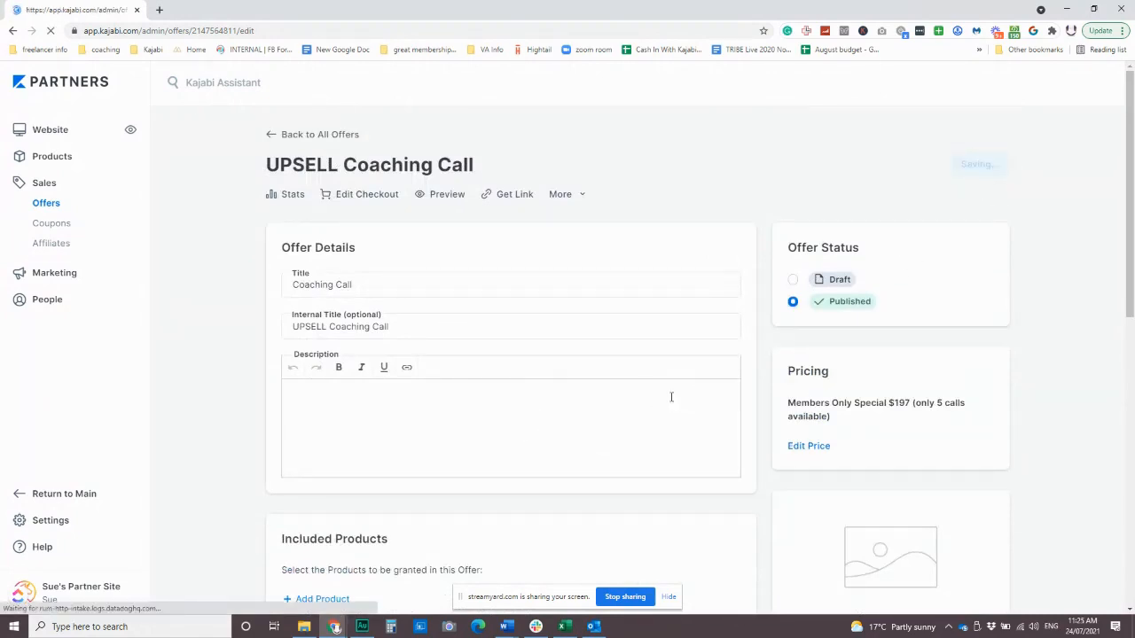
Inspect the "Your appointment" email automation of the Coaching Call offer, and close it without changes.
scroll(674, 406, "down", 8)
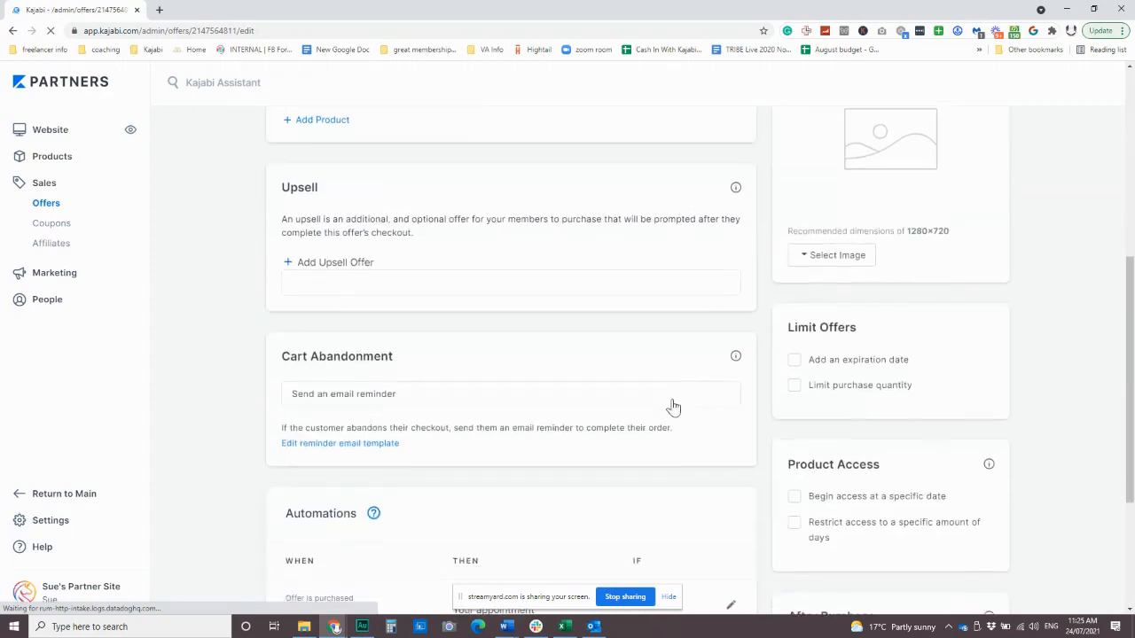
left_click(732, 380)
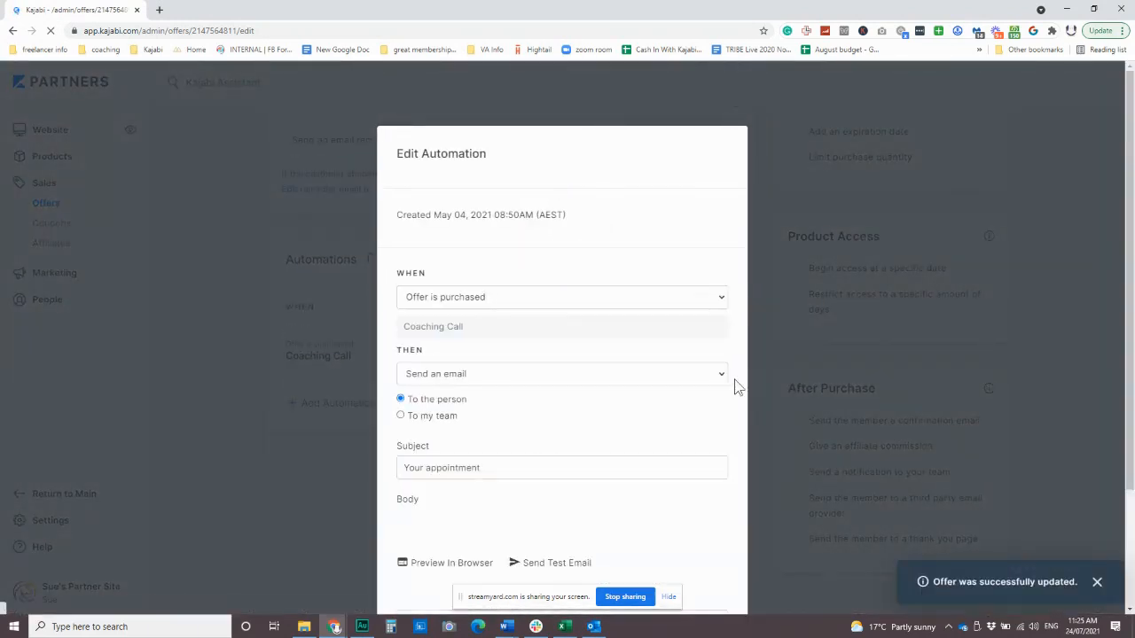
scroll(559, 410, "down", 3)
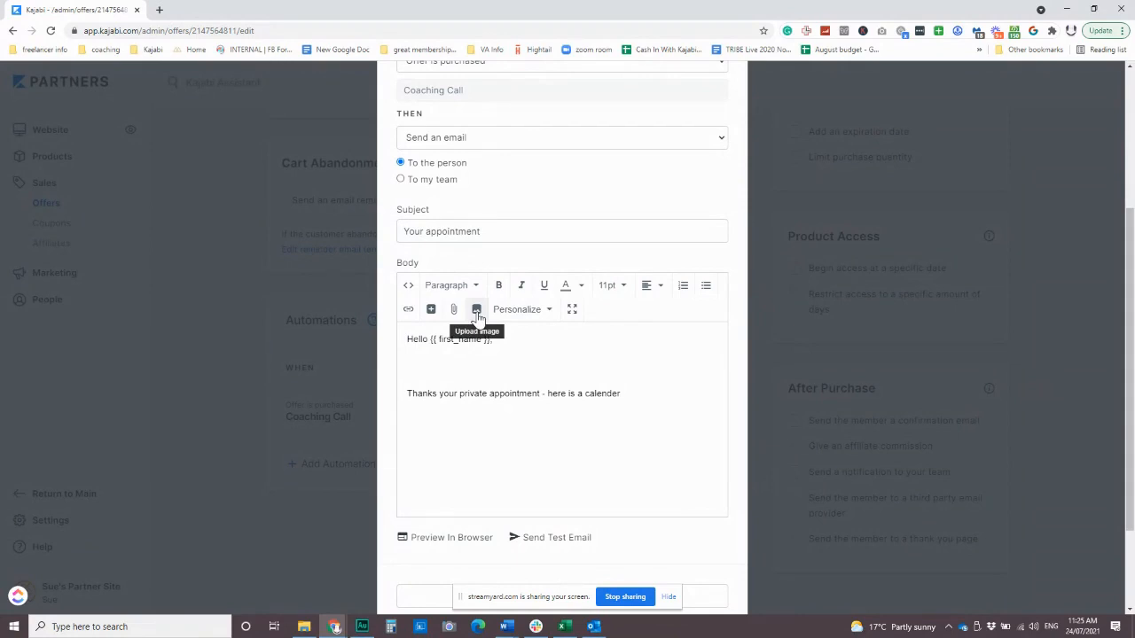
scroll(501, 460, "down", 2)
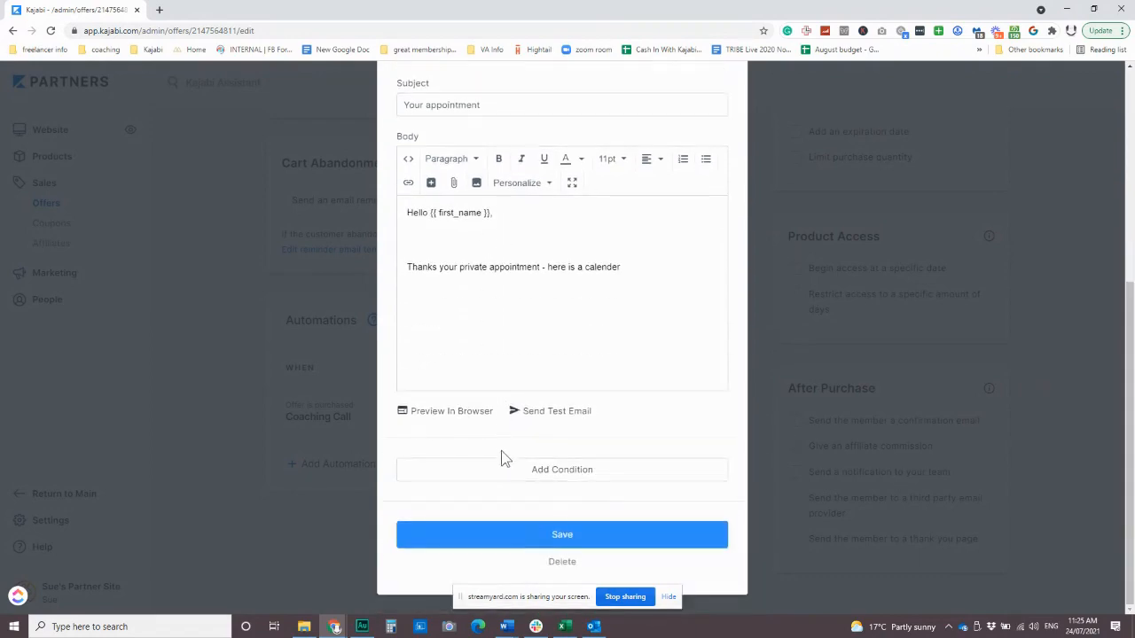
scroll(506, 458, "up", 4)
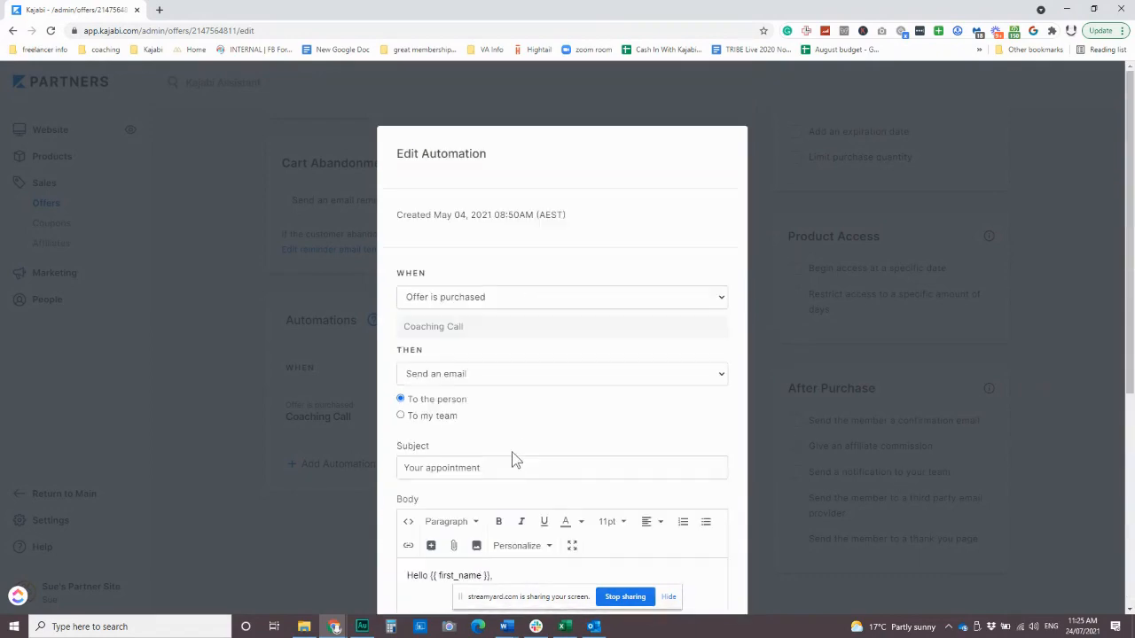
left_click(258, 355)
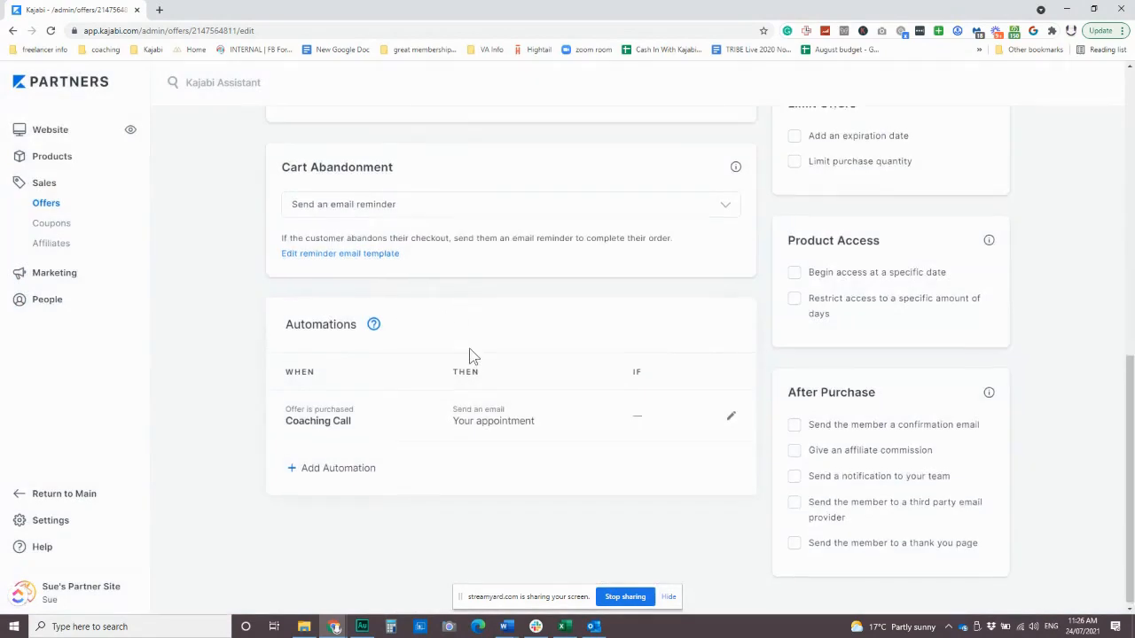
Look over the Coaching Call offer's settings once more and save the offer again.
scroll(424, 280, "up", 4)
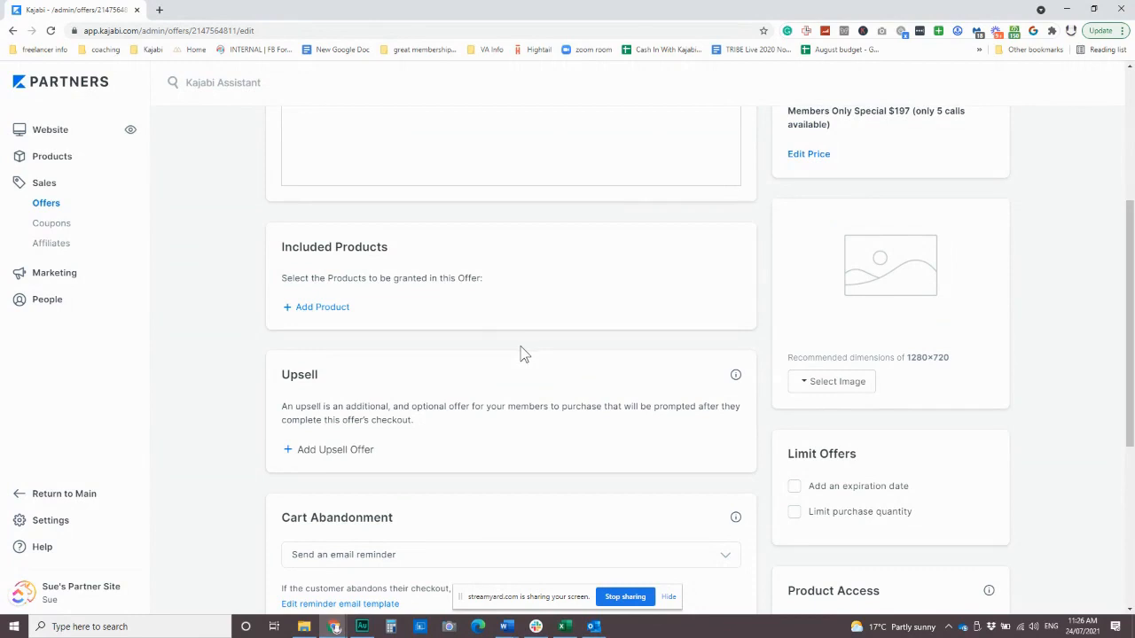
scroll(522, 352, "down", 4)
scroll(530, 493, "up", 8)
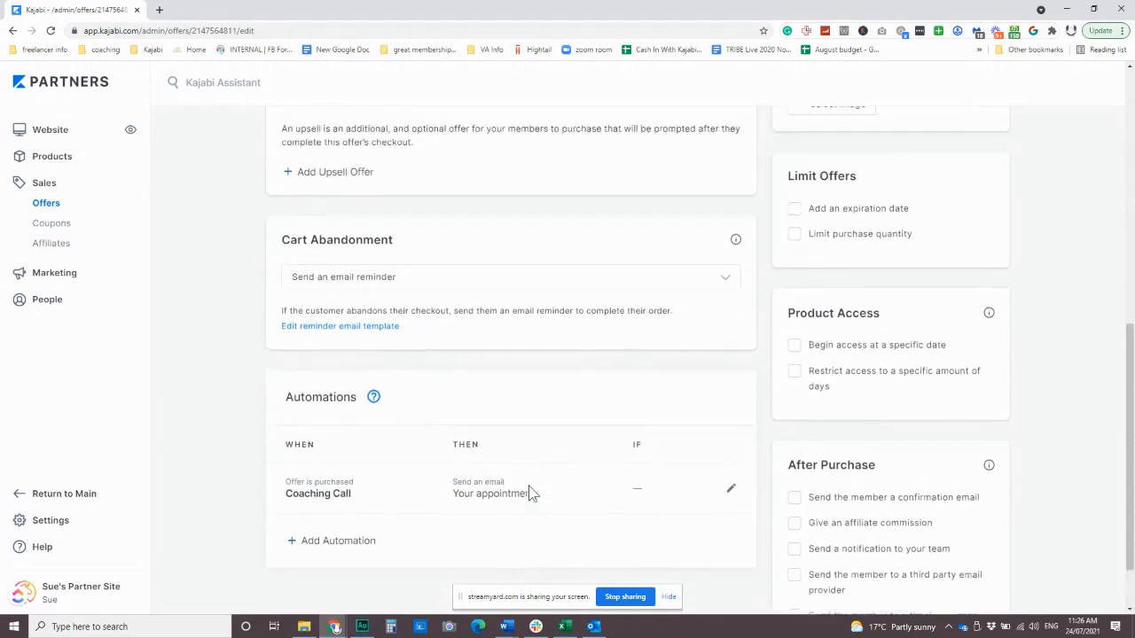
left_click(987, 166)
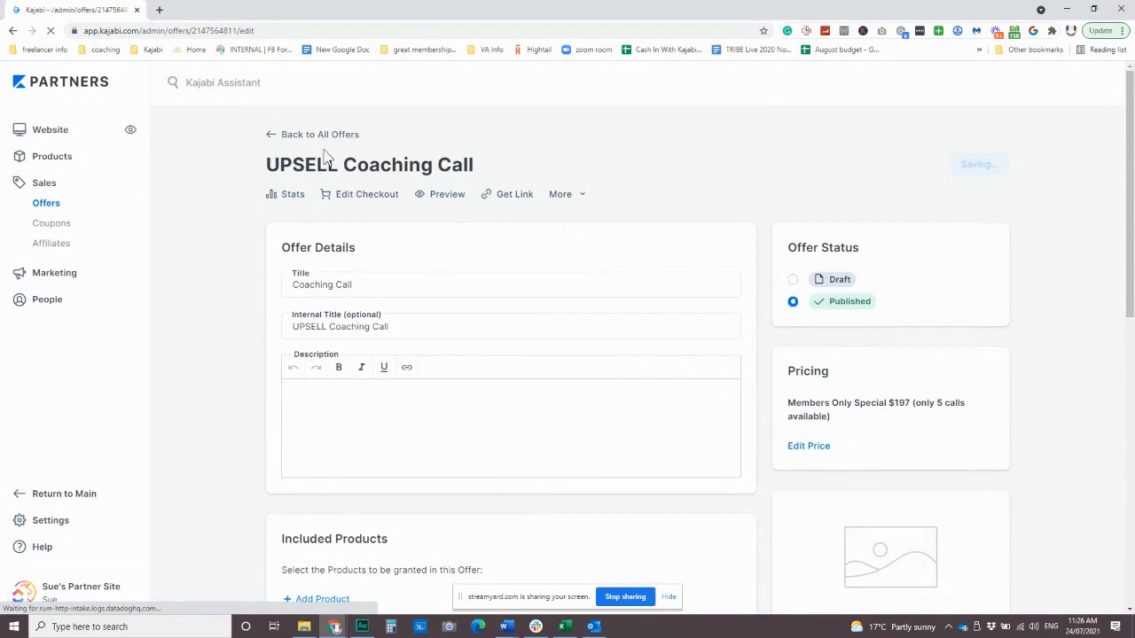
Open the Annual Membership Paid offer from the list of all offers and go to its checkout's order bump settings.
left_click(272, 140)
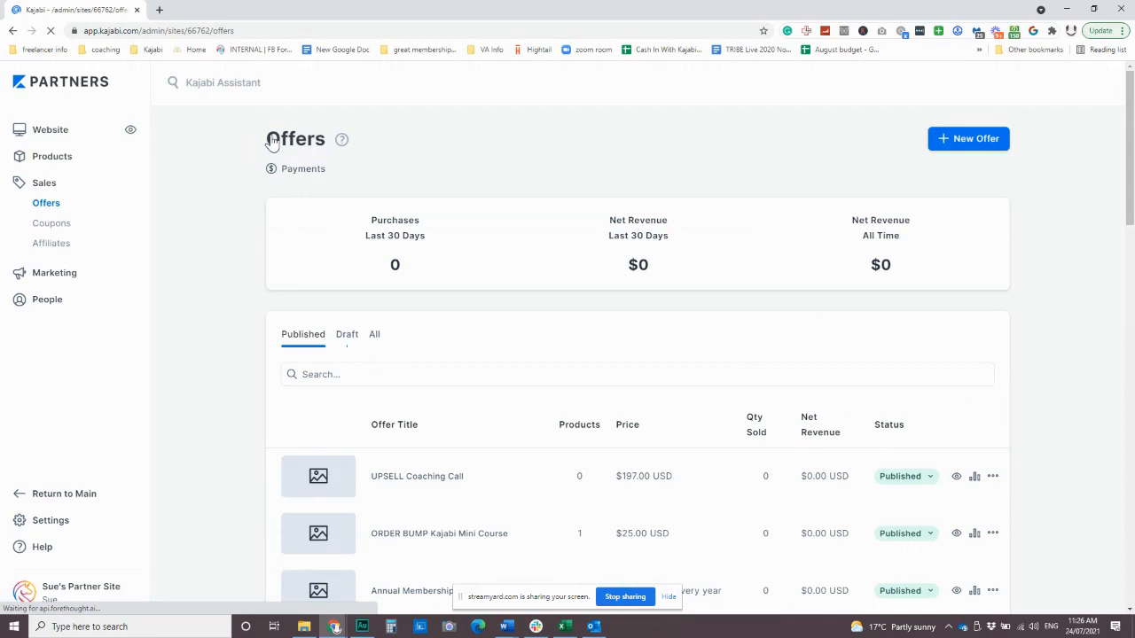
scroll(416, 327, "down", 3)
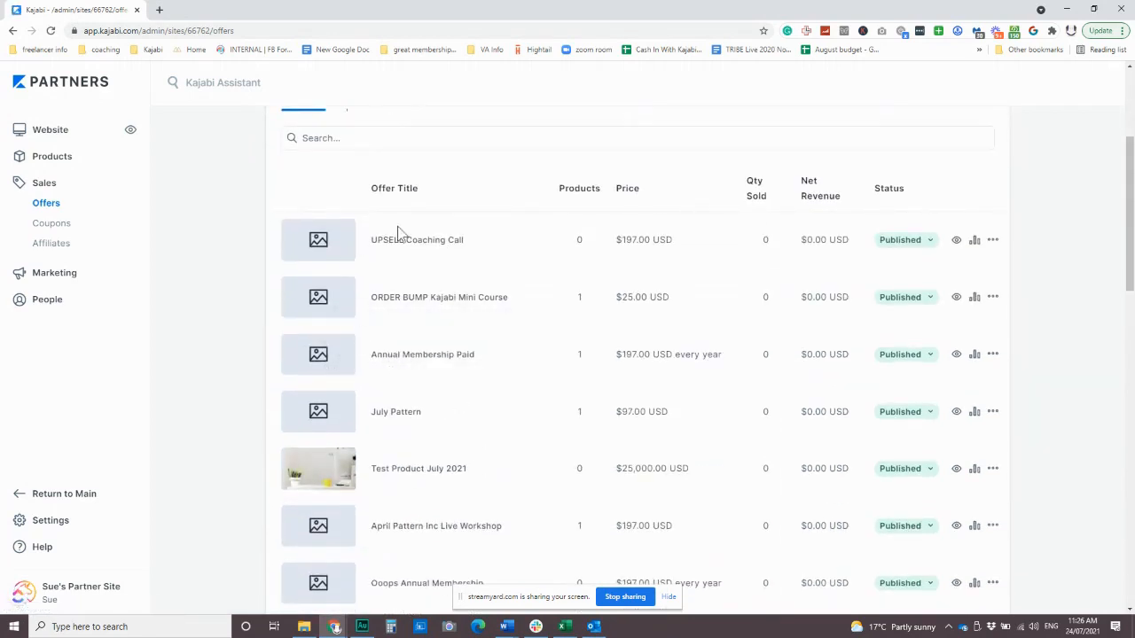
left_click(409, 359)
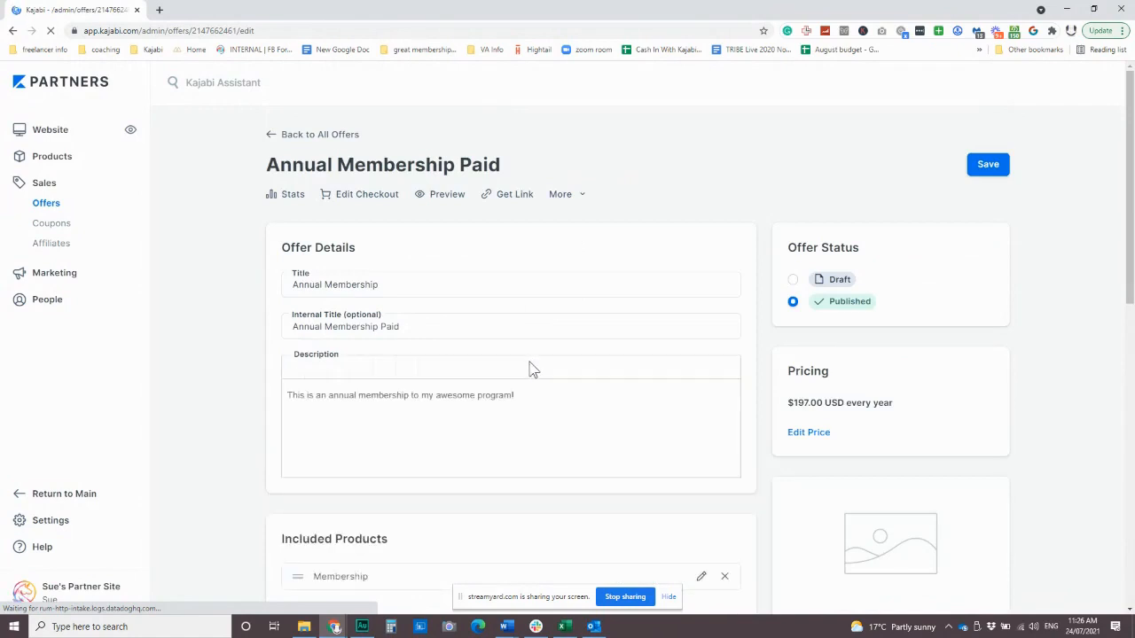
left_click(356, 198)
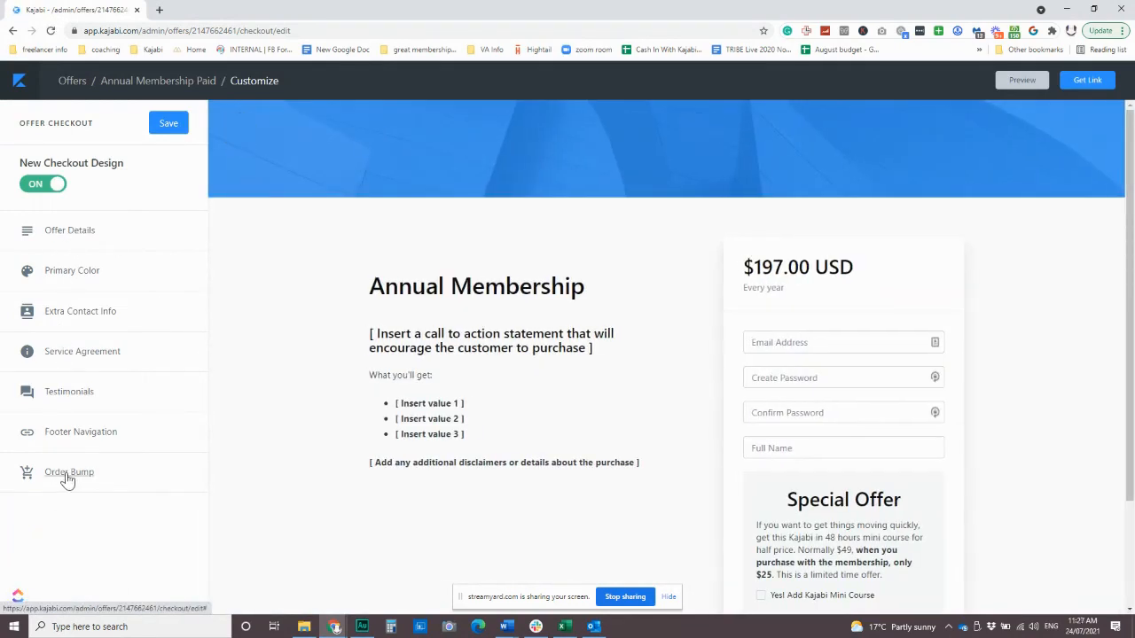
left_click(70, 472)
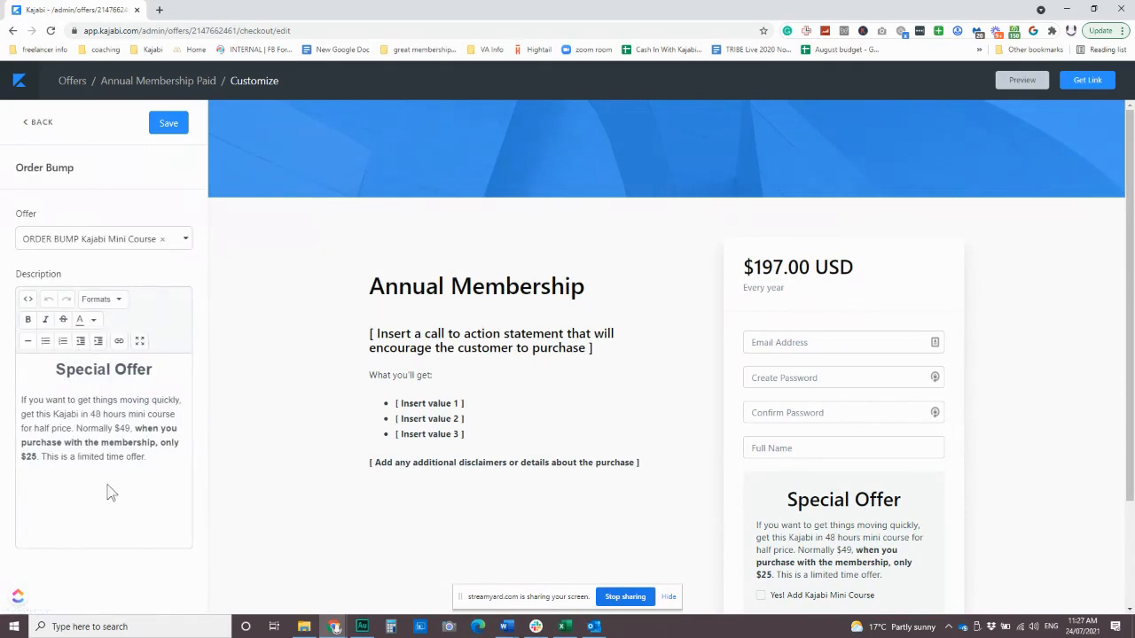
Copy and clear the order bump description, remove the selected order bump offer, and save the checkout.
left_click_drag(150, 457, 50, 371)
key("ctrl+c")
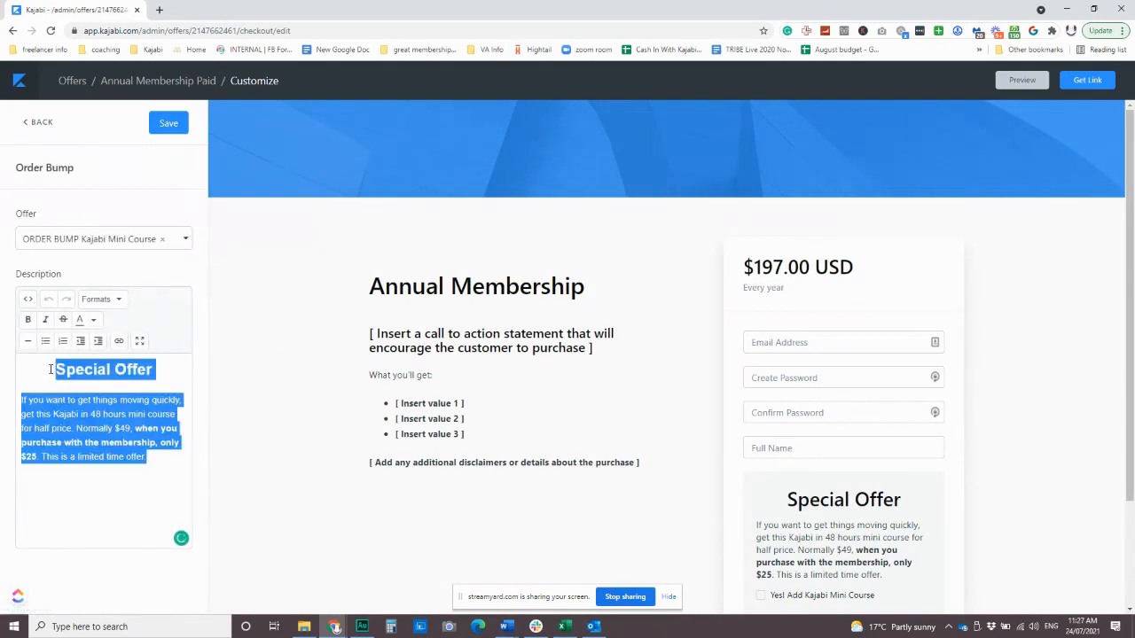
key("BackSpace")
left_click(162, 239)
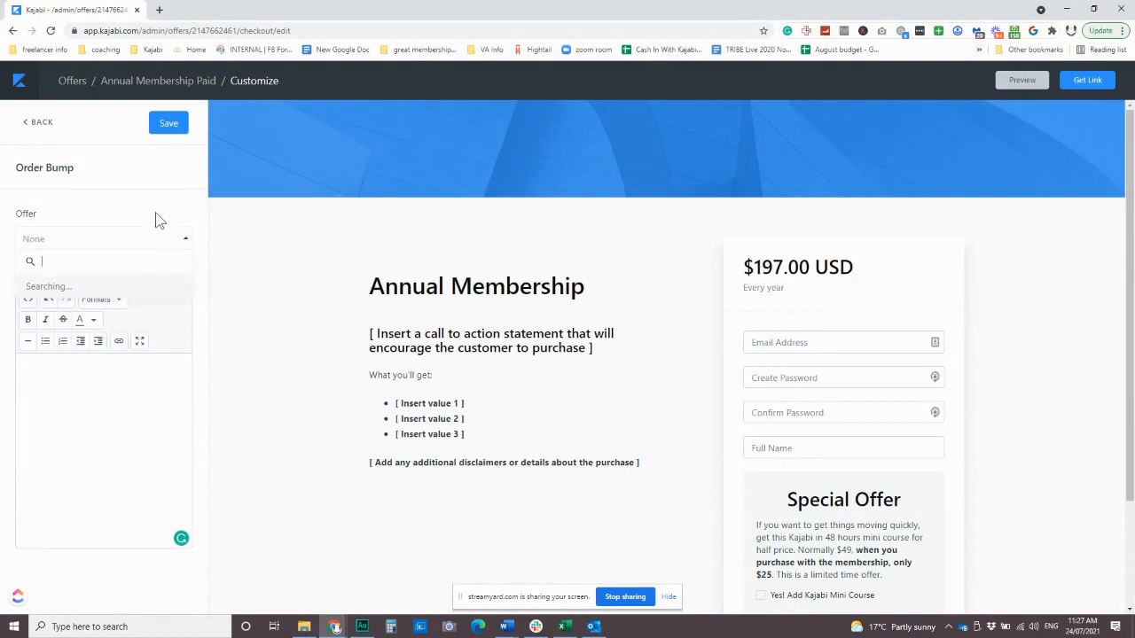
left_click(155, 211)
left_click(170, 123)
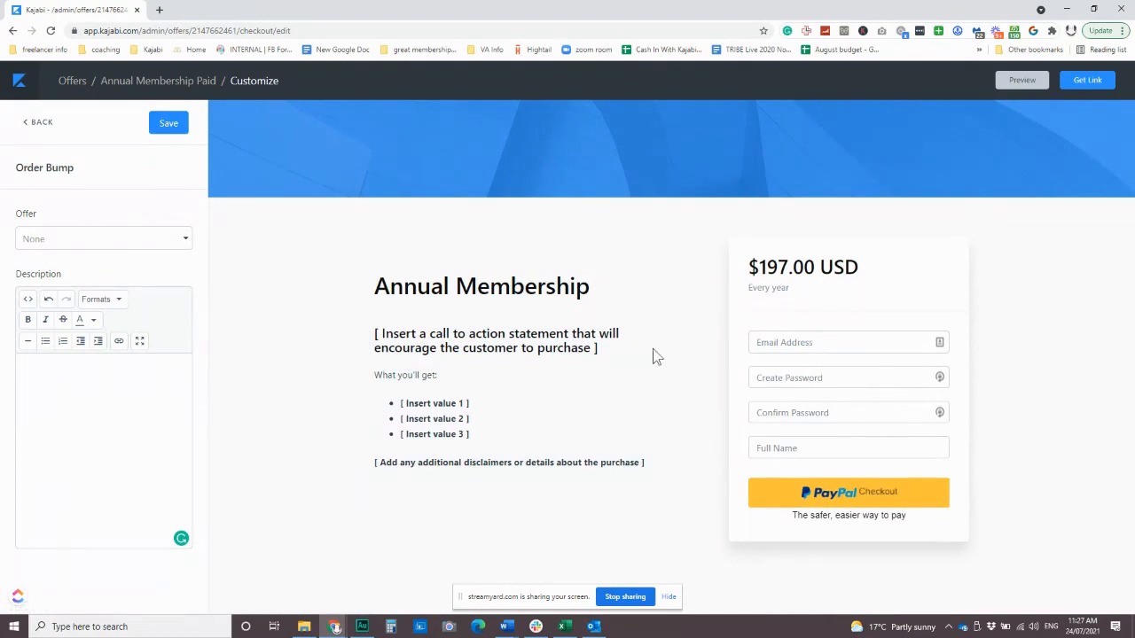
Choose ORDER BUMP Kajabi Mini Course as the order bump offer and paste the copied description text.
left_click(127, 245)
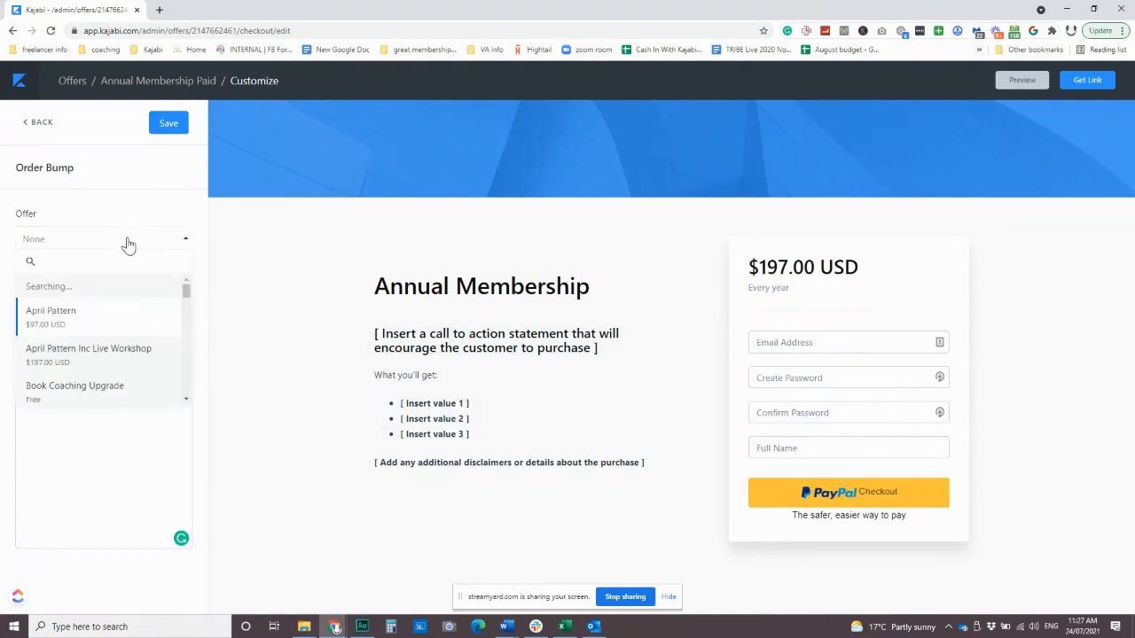
scroll(126, 365, "down", 5)
scroll(128, 359, "down", 8)
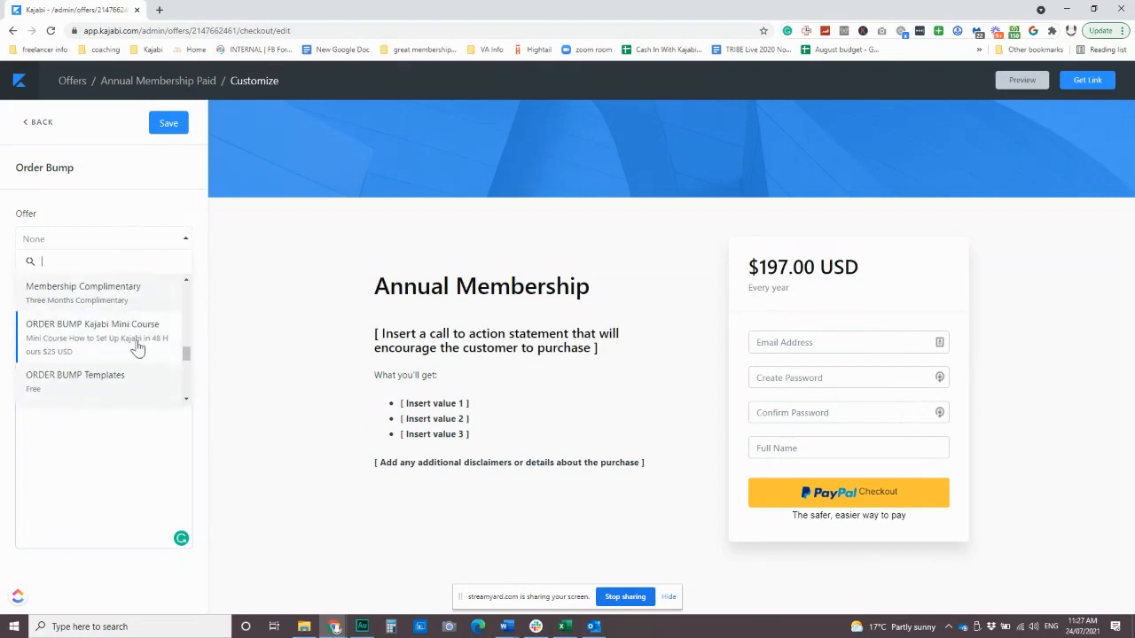
left_click(70, 344)
left_click(94, 380)
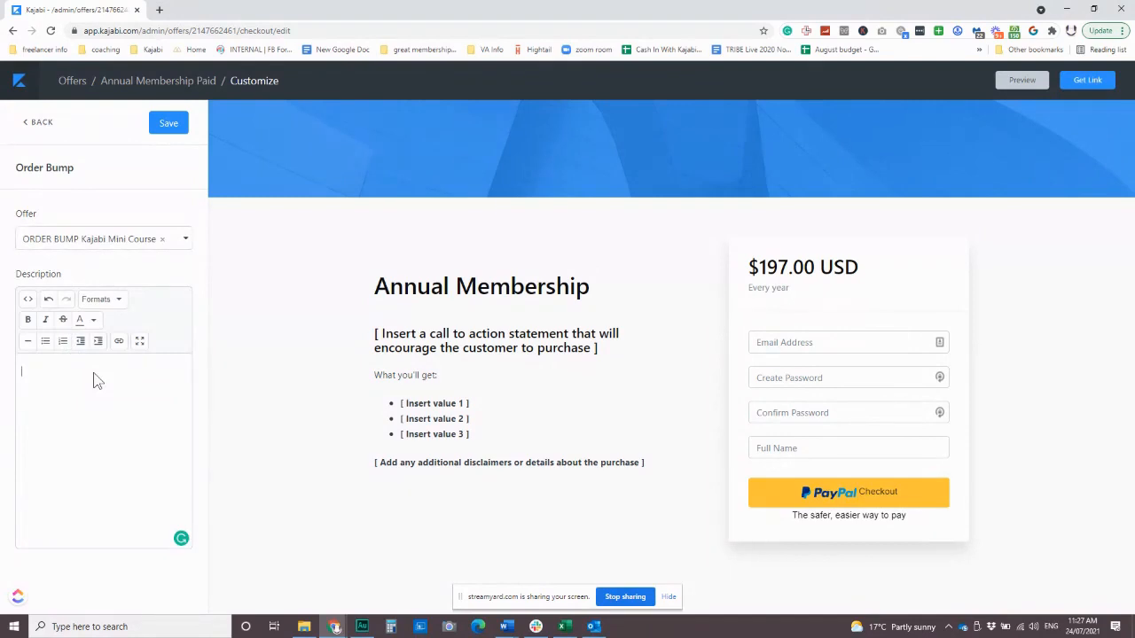
key("ctrl+v")
Format the "Special Offer" line of the order bump description as a centered Heading 2.
left_click_drag(118, 371, 21, 371)
left_click(116, 301)
mouse_move(120, 321)
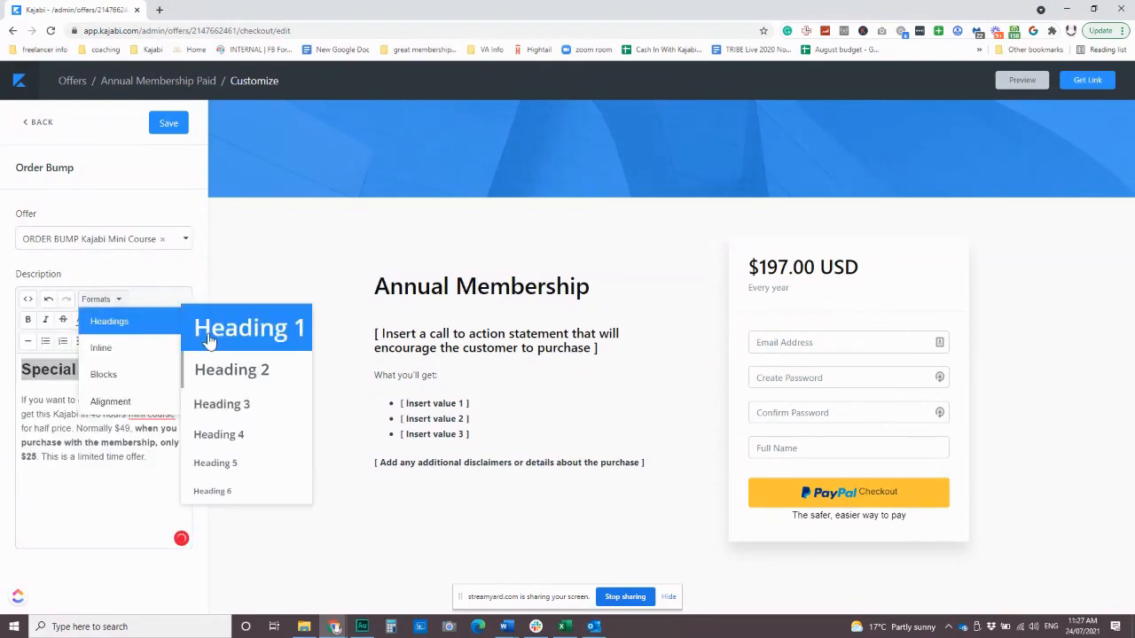
left_click(226, 373)
left_click(114, 302)
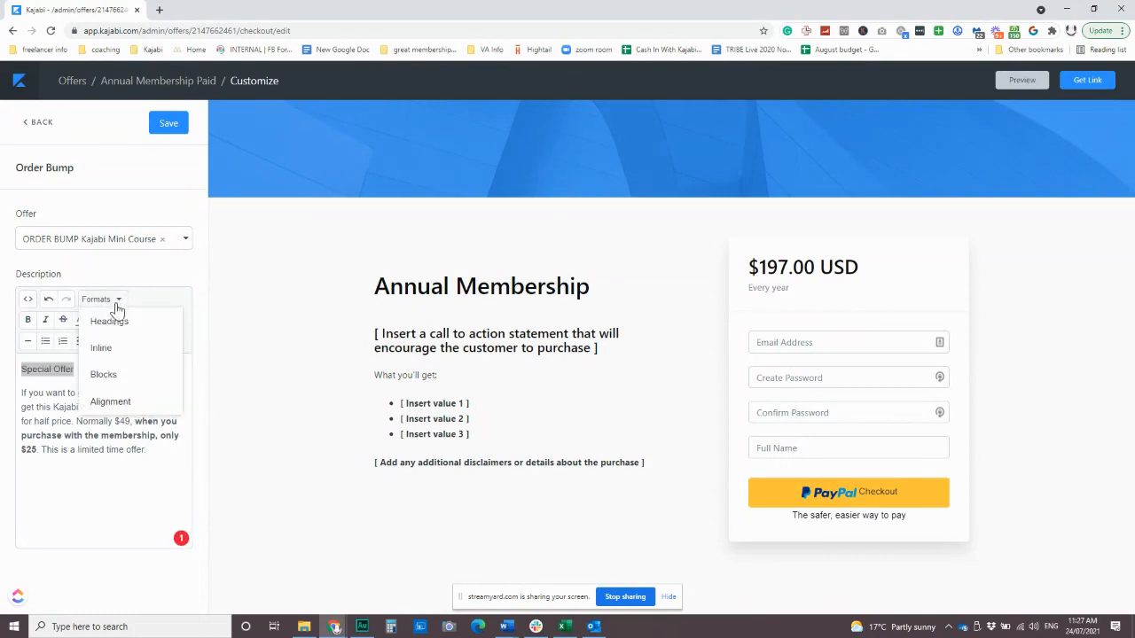
mouse_move(119, 322)
left_click(233, 372)
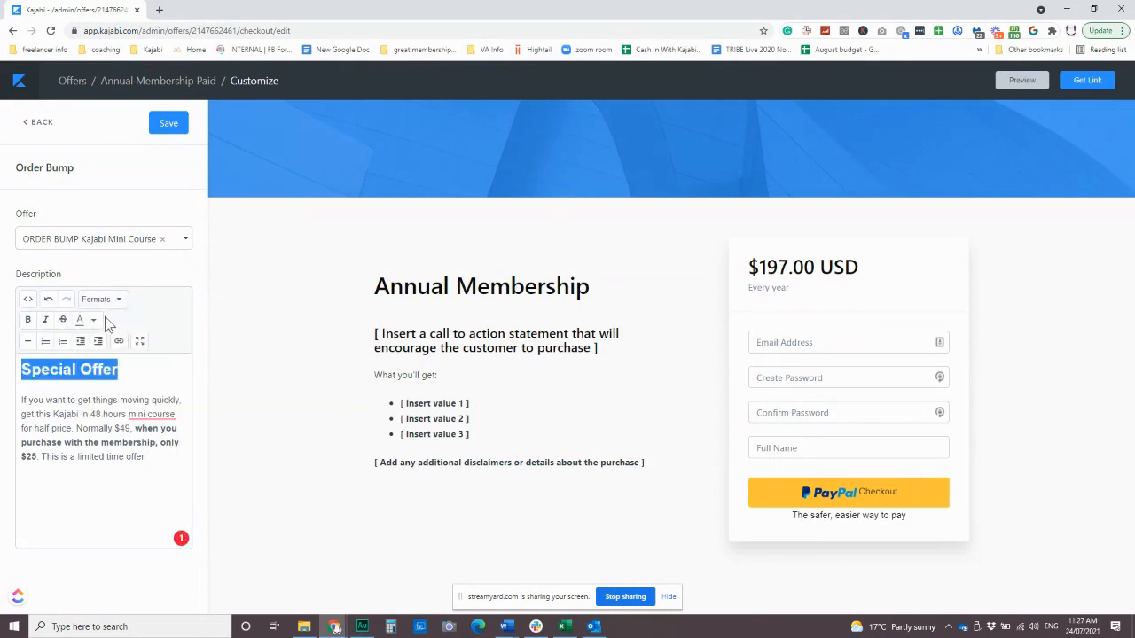
left_click(99, 301)
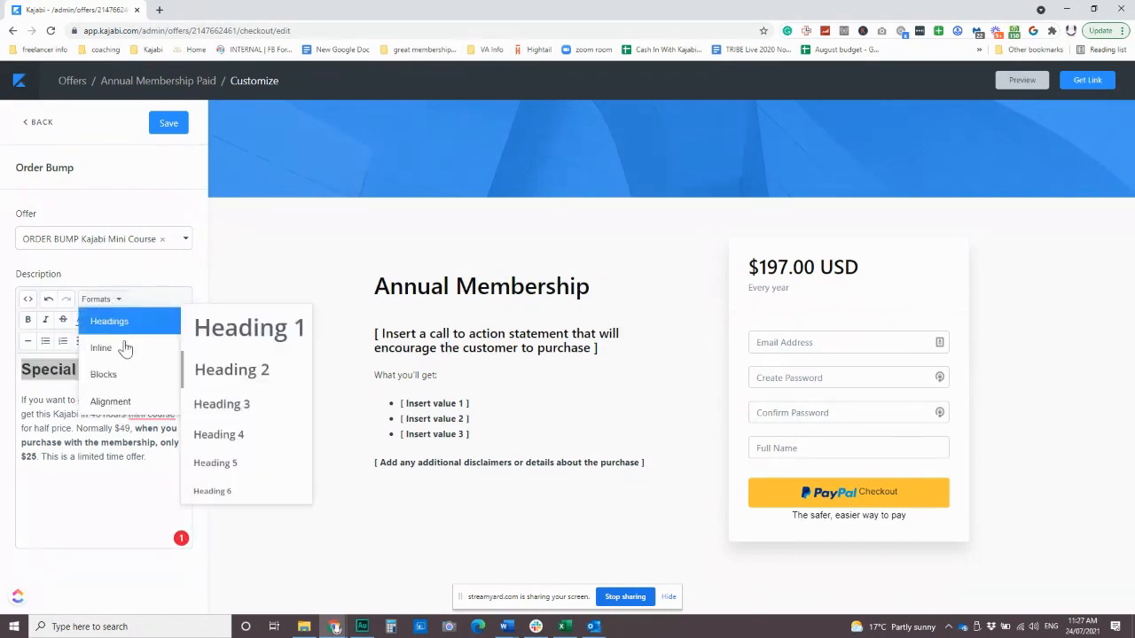
mouse_move(122, 388)
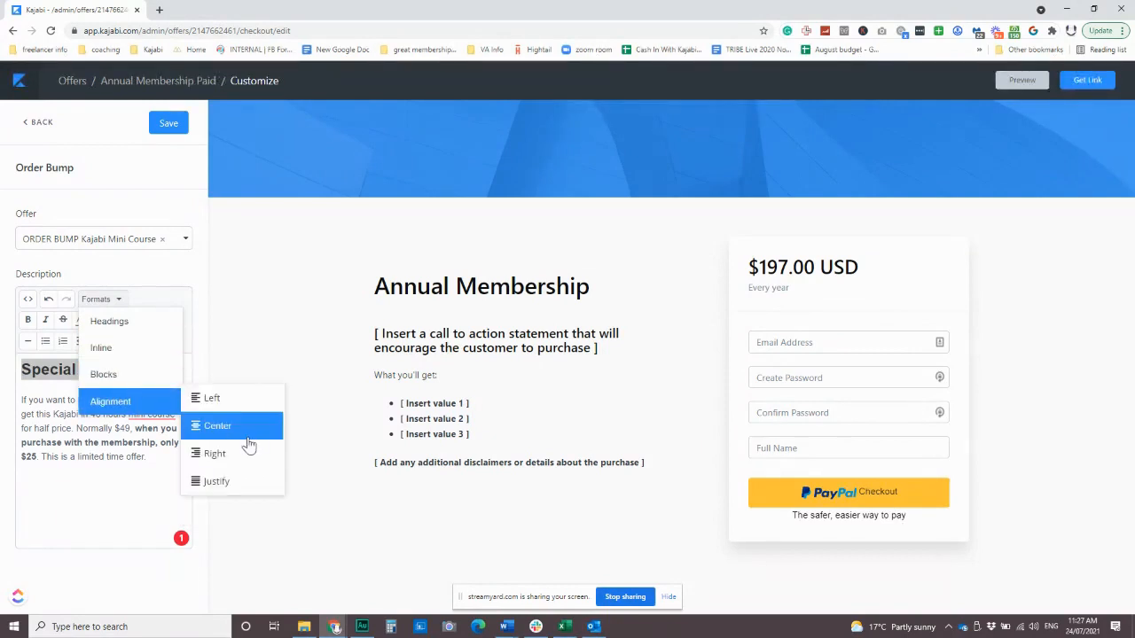
left_click(213, 426)
Accept the spelling correction of "mini course" to "mini-course" in the order bump description.
left_click(100, 400)
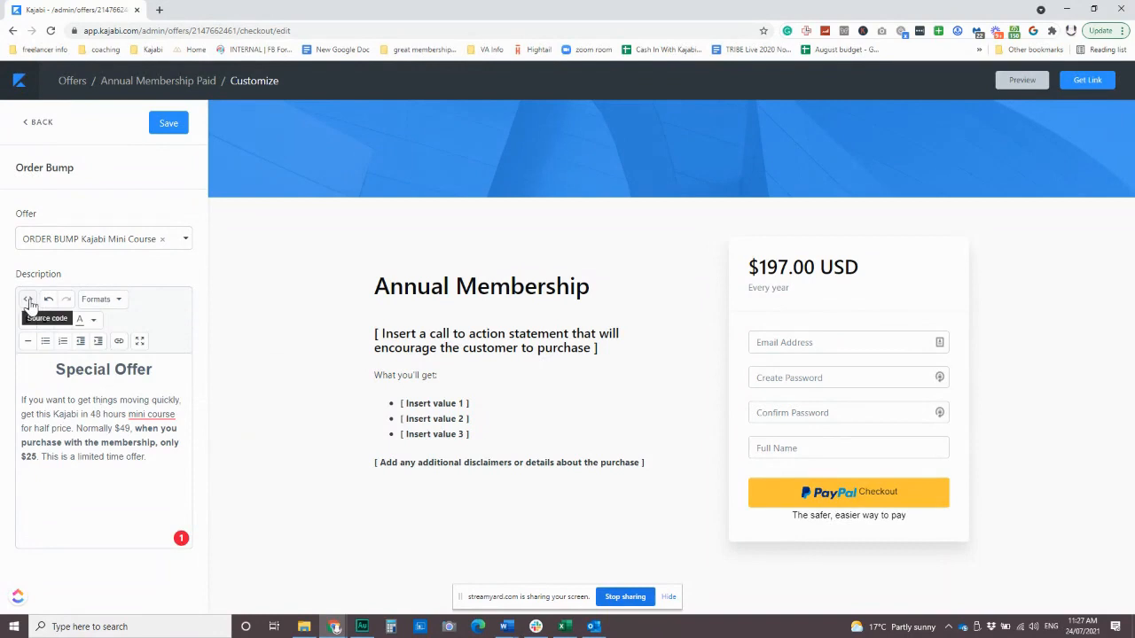
mouse_move(147, 415)
left_click(158, 434)
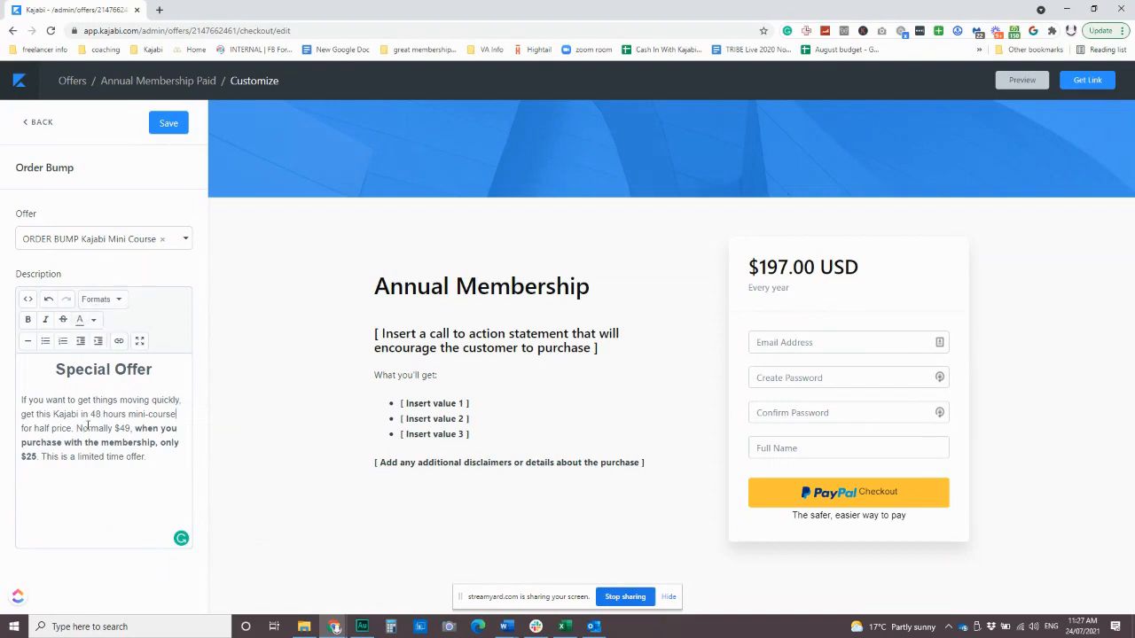
Move "This is a limited time offer" to its own line, drop its full stop, and put a sparkles emoji at each end.
left_click(41, 456)
key("Return")
key("super+period")
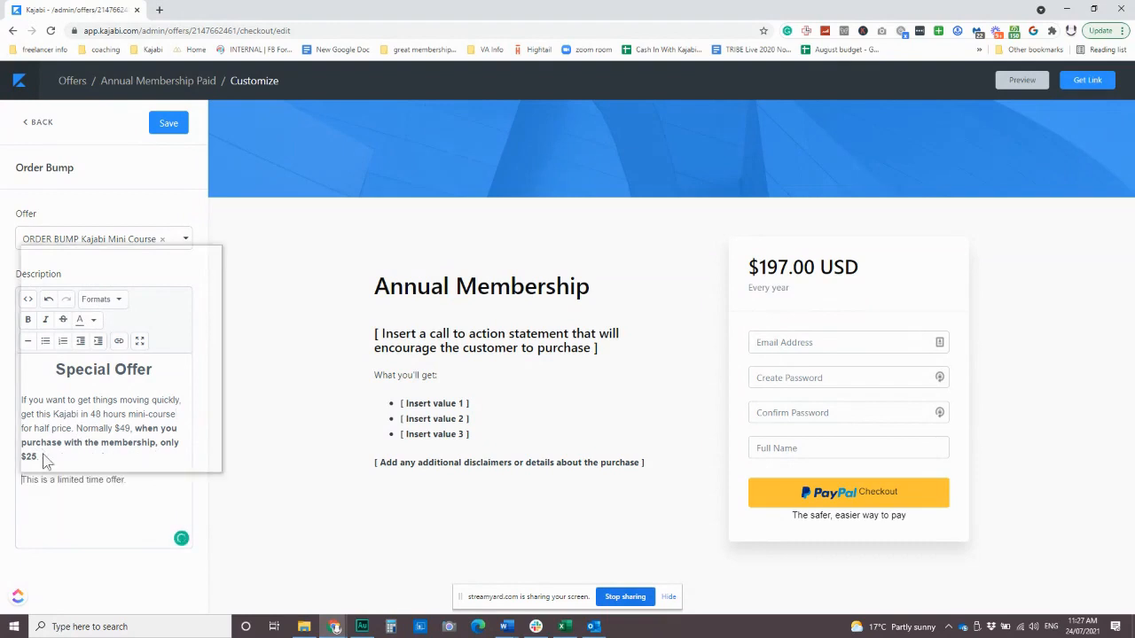
left_click(36, 316)
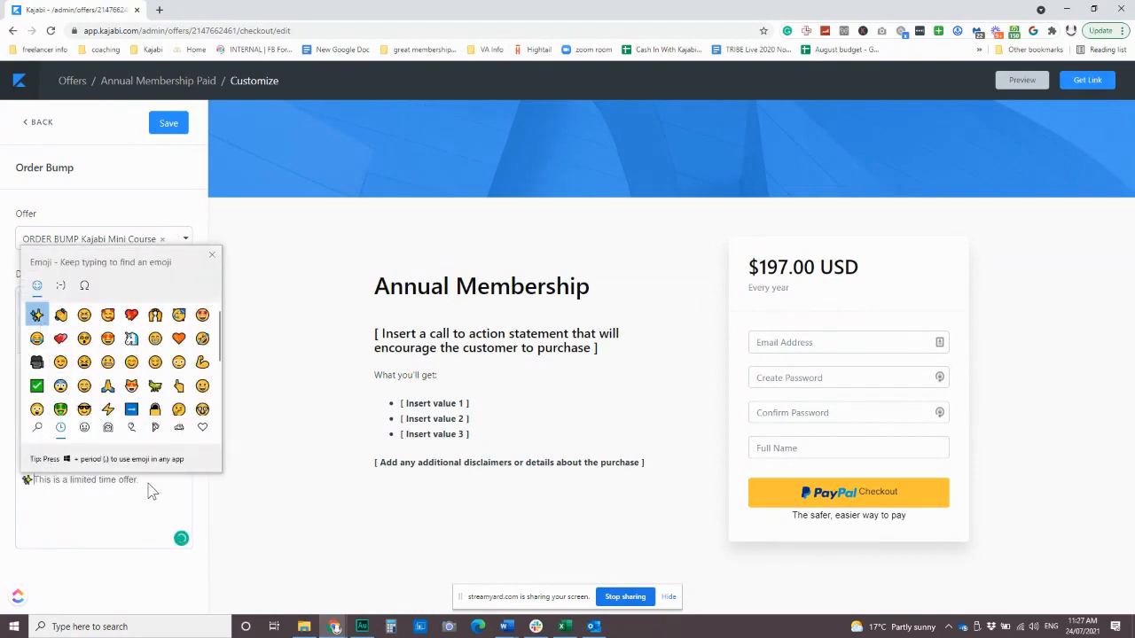
left_click(145, 479)
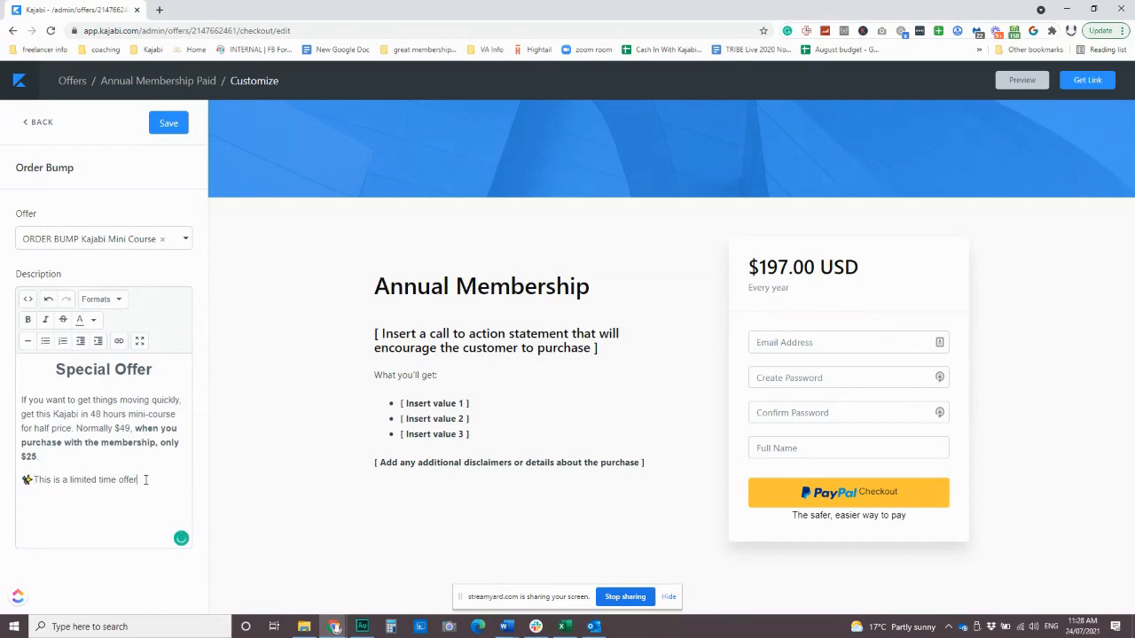
key("super+period")
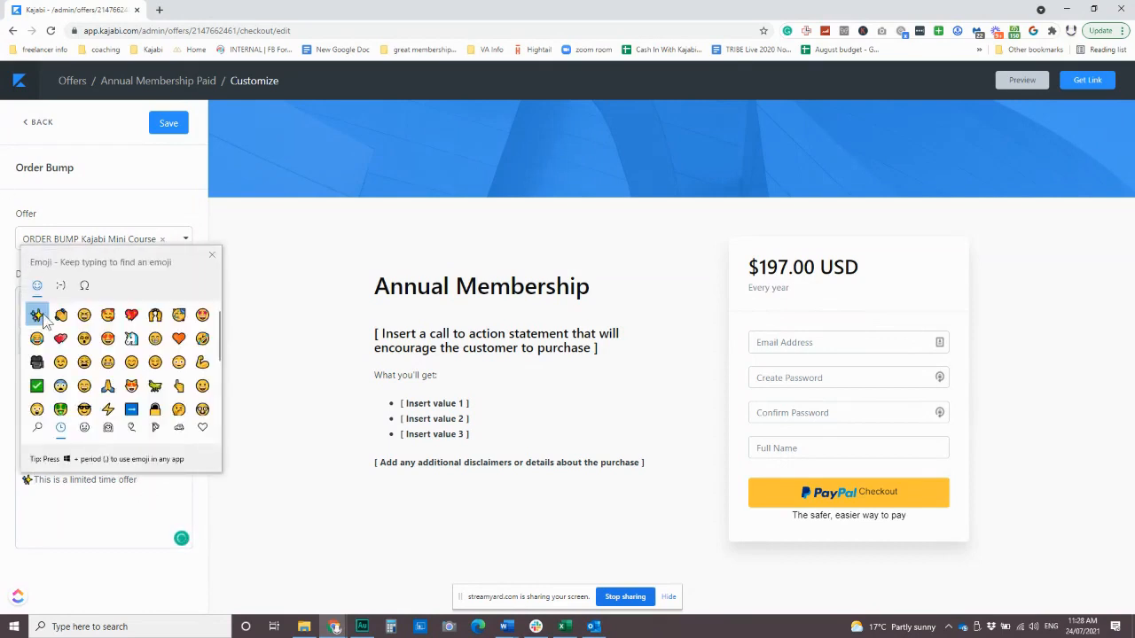
left_click(36, 315)
left_click(137, 510)
Center the limited time offer line, color it dark red, and save the checkout.
triple_click(129, 479)
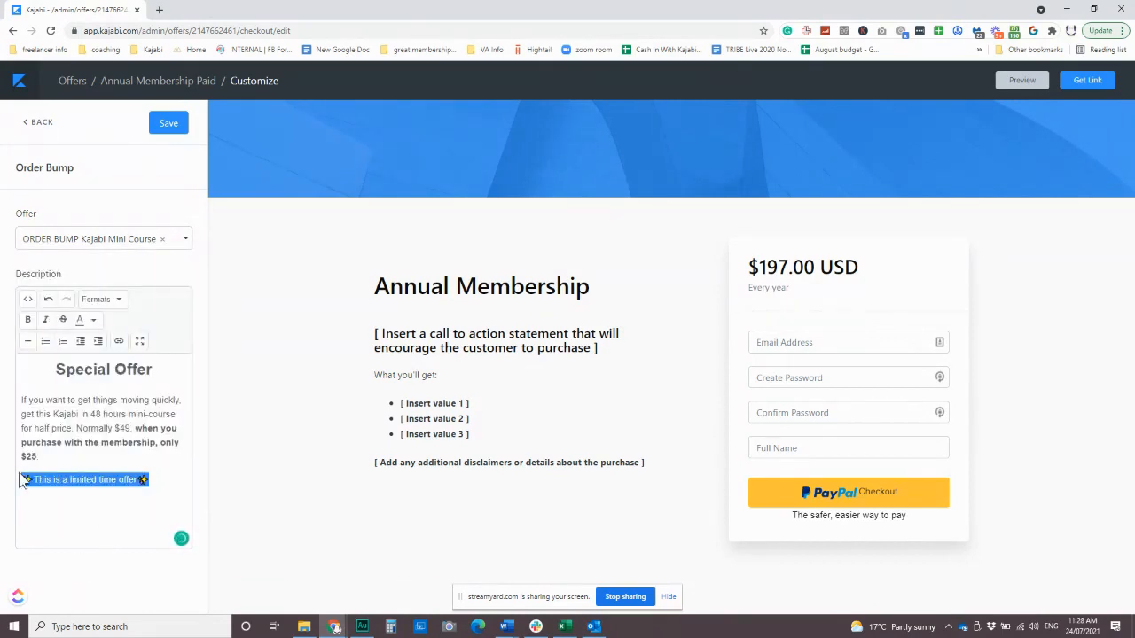
left_click(104, 301)
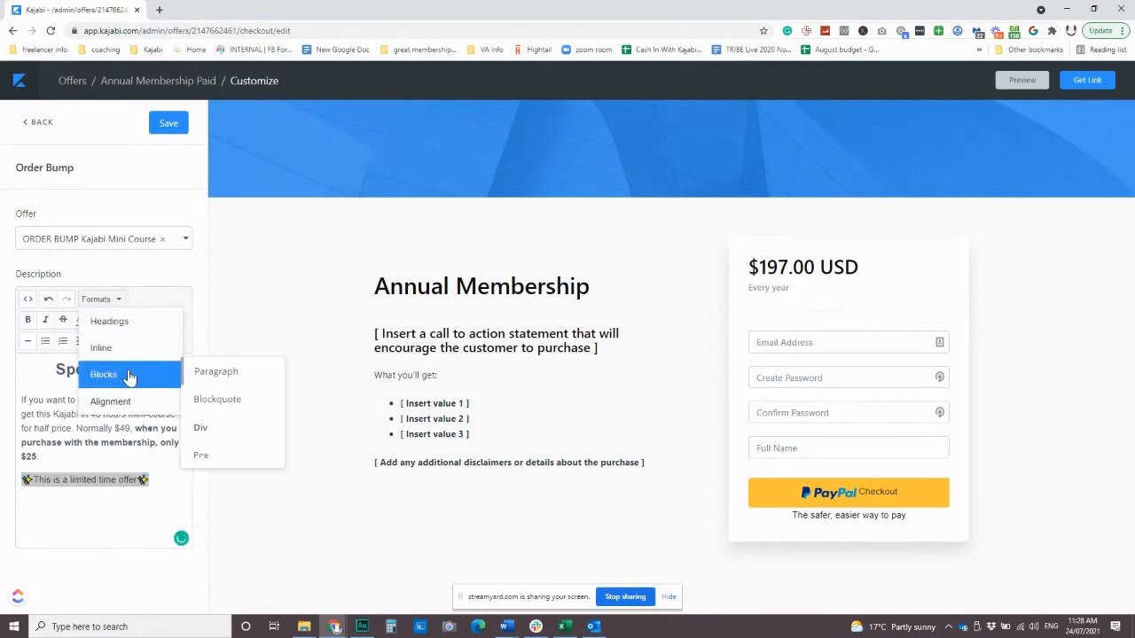
mouse_move(174, 407)
left_click(217, 425)
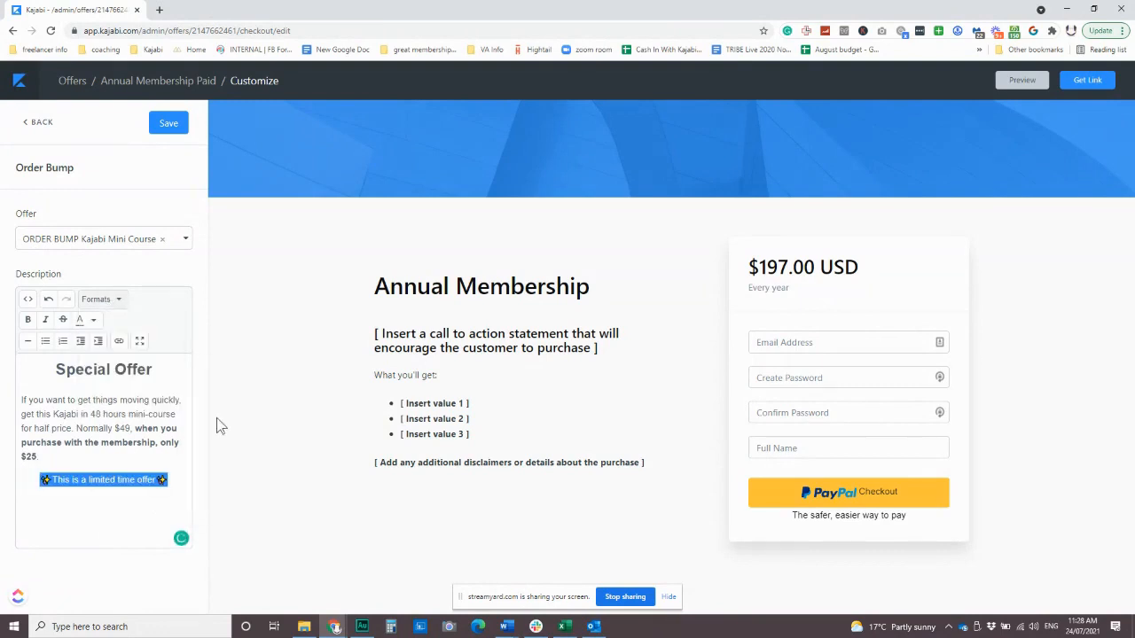
left_click(94, 321)
left_click(89, 383)
left_click(122, 523)
left_click(170, 123)
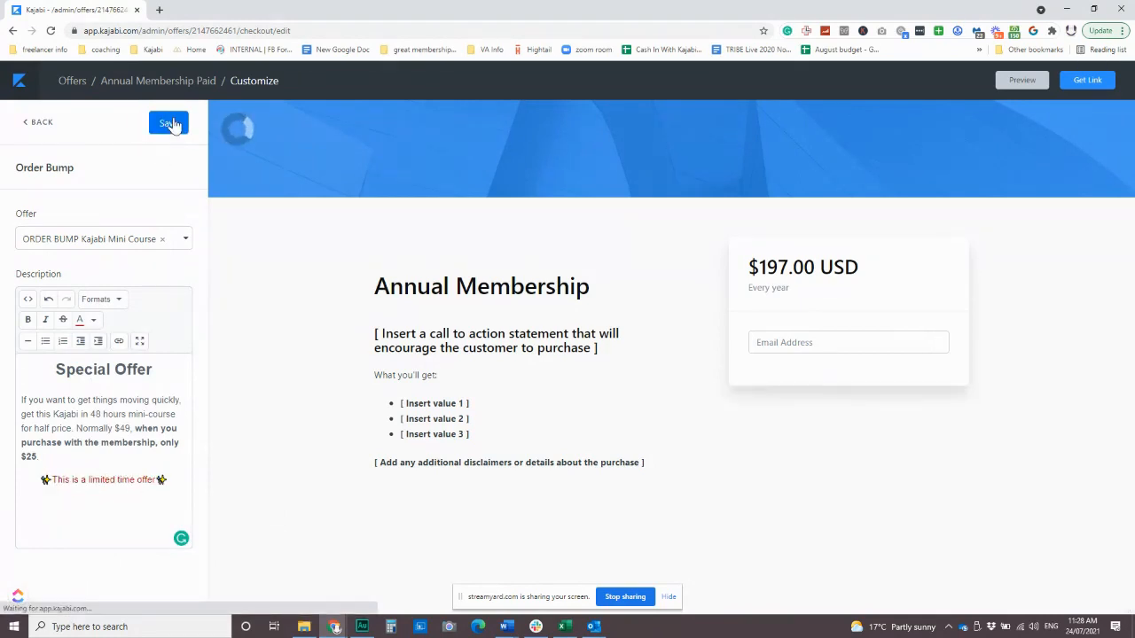
Add a blank line below the limited time offer line, save the checkout, and check the description's source code without editing it.
scroll(937, 392, "down", 2)
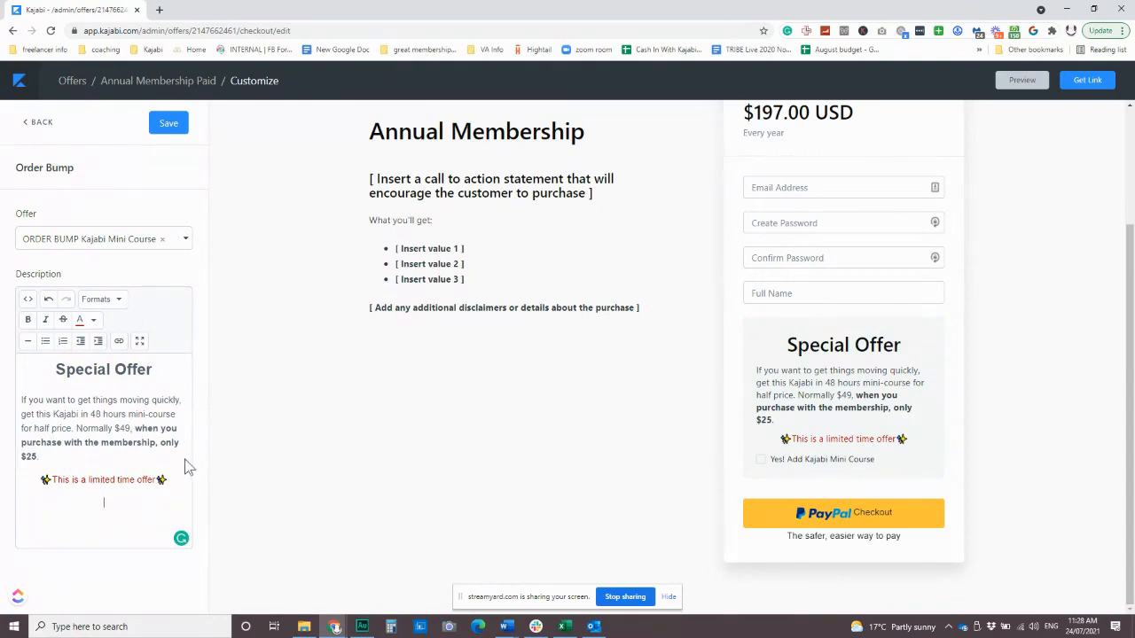
left_click(169, 124)
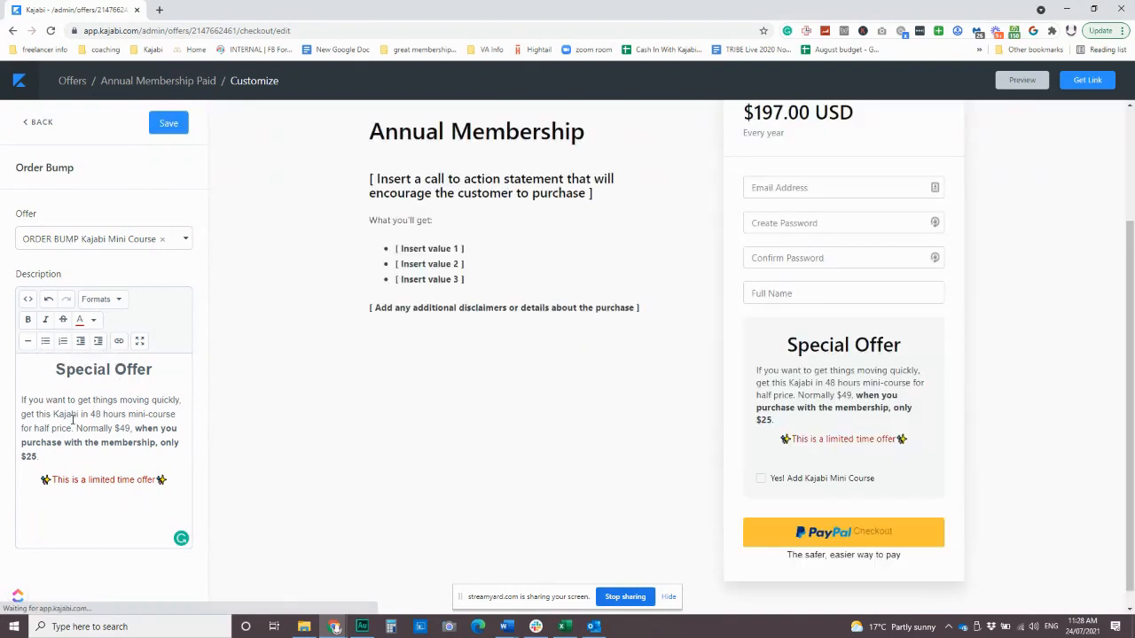
left_click(28, 300)
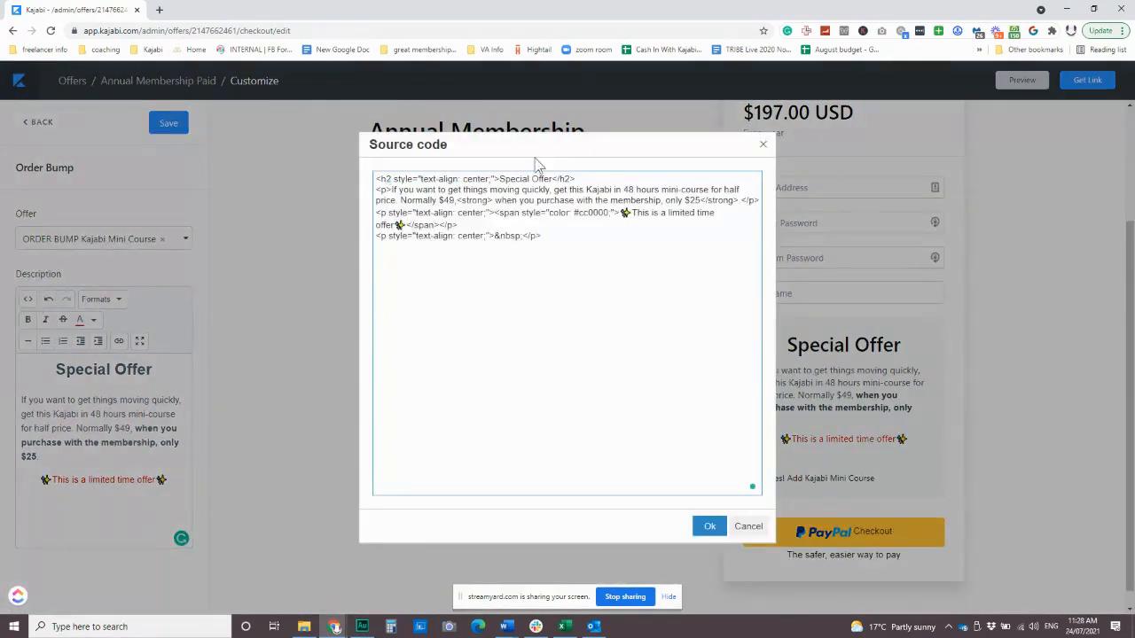
left_click(749, 528)
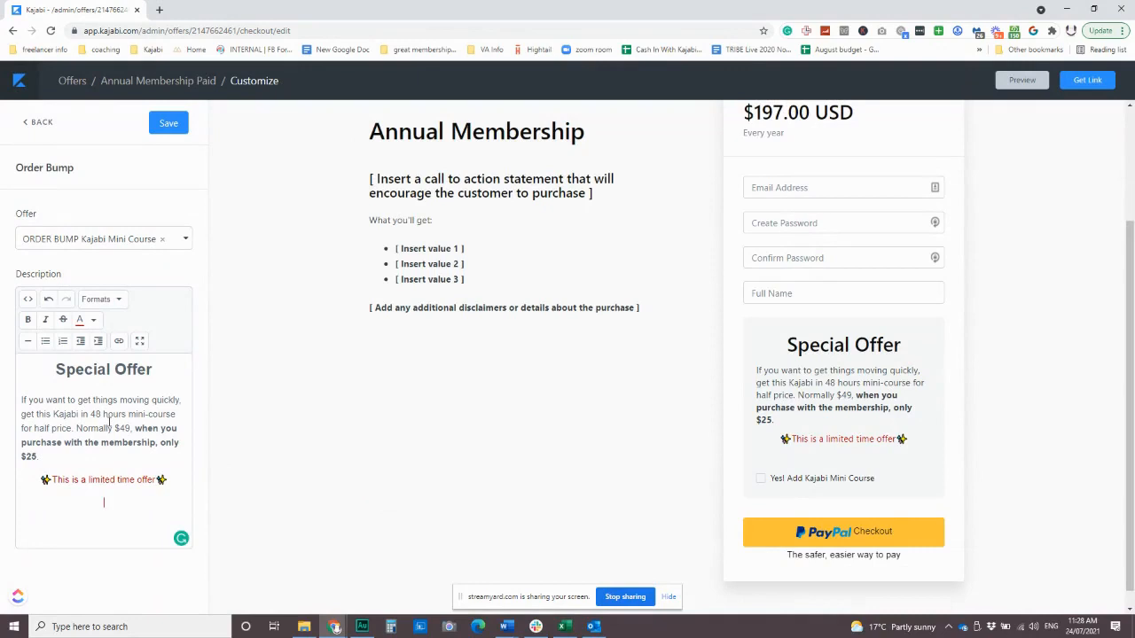
Review the Special Offer box in the checkout preview and save the checkout again.
scroll(842, 407, "up", 2)
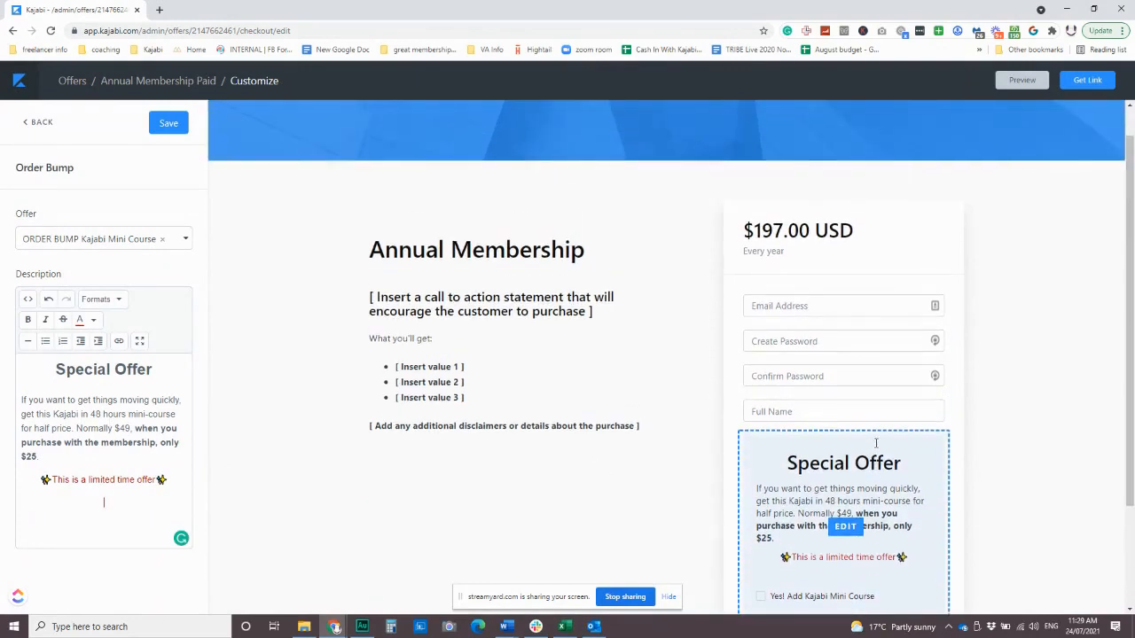
scroll(678, 480, "down", 1)
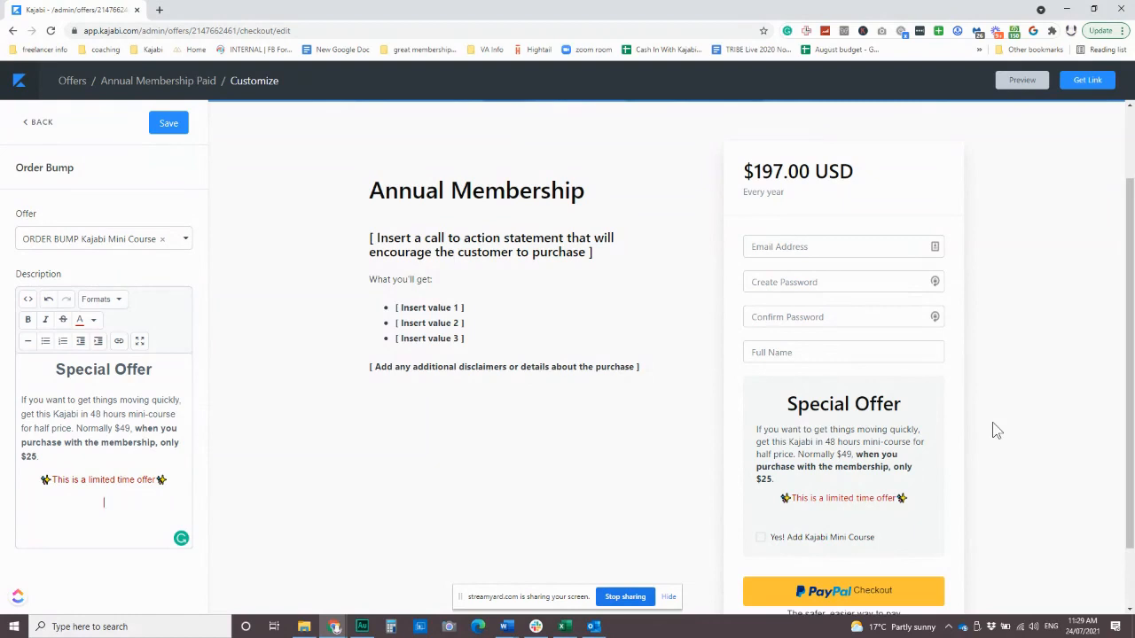
left_click(167, 122)
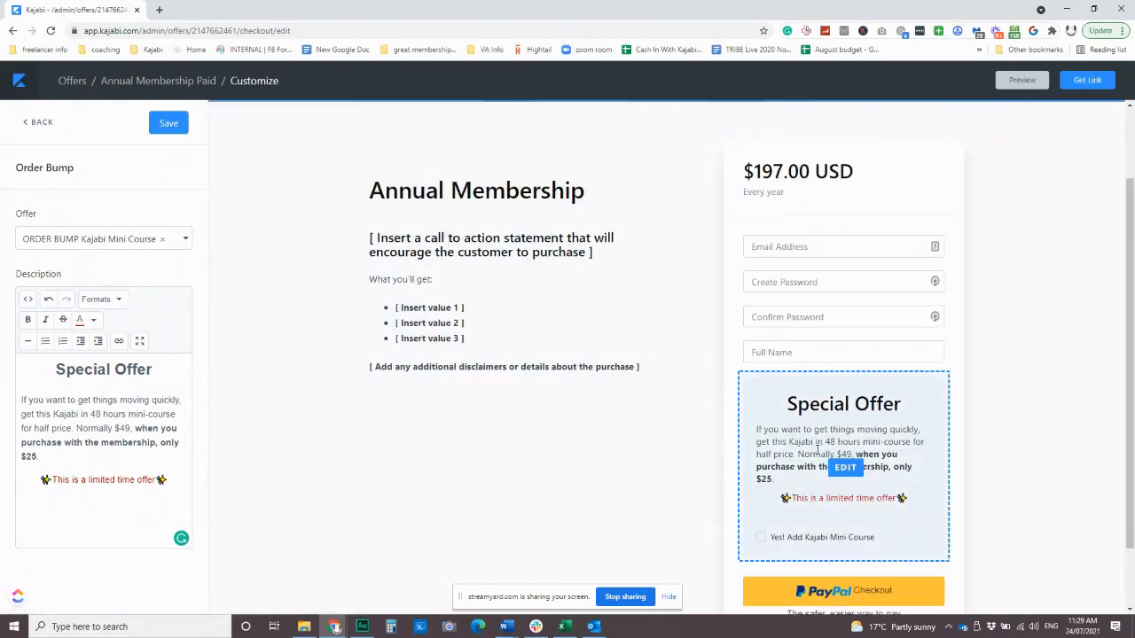
scroll(510, 373, "down", 2)
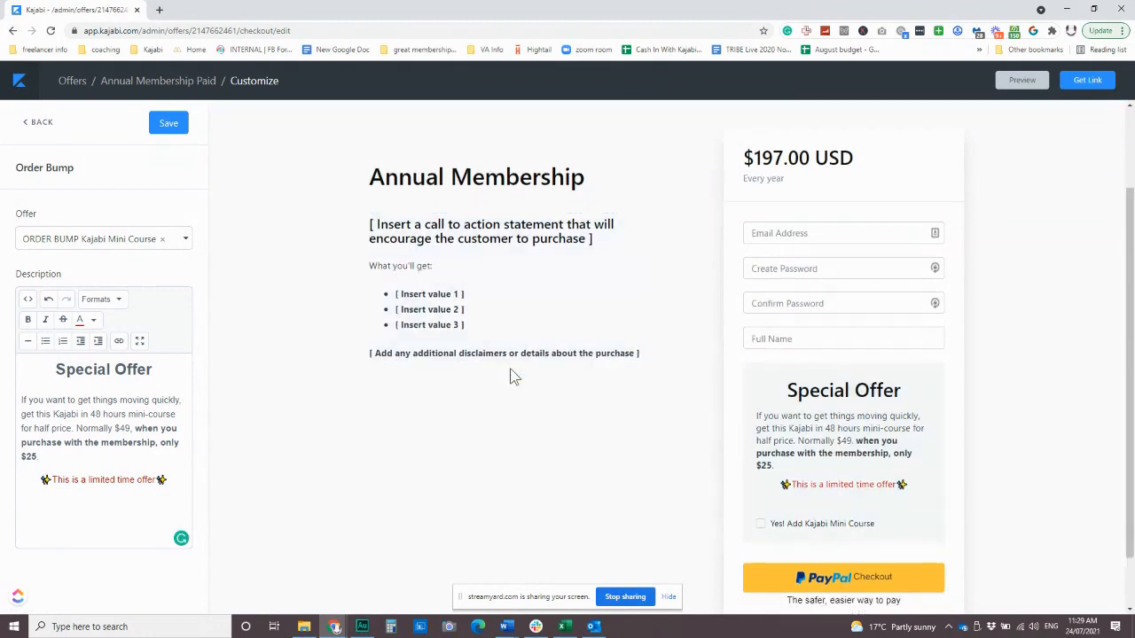
scroll(512, 393, "up", 4)
scroll(717, 417, "down", 3)
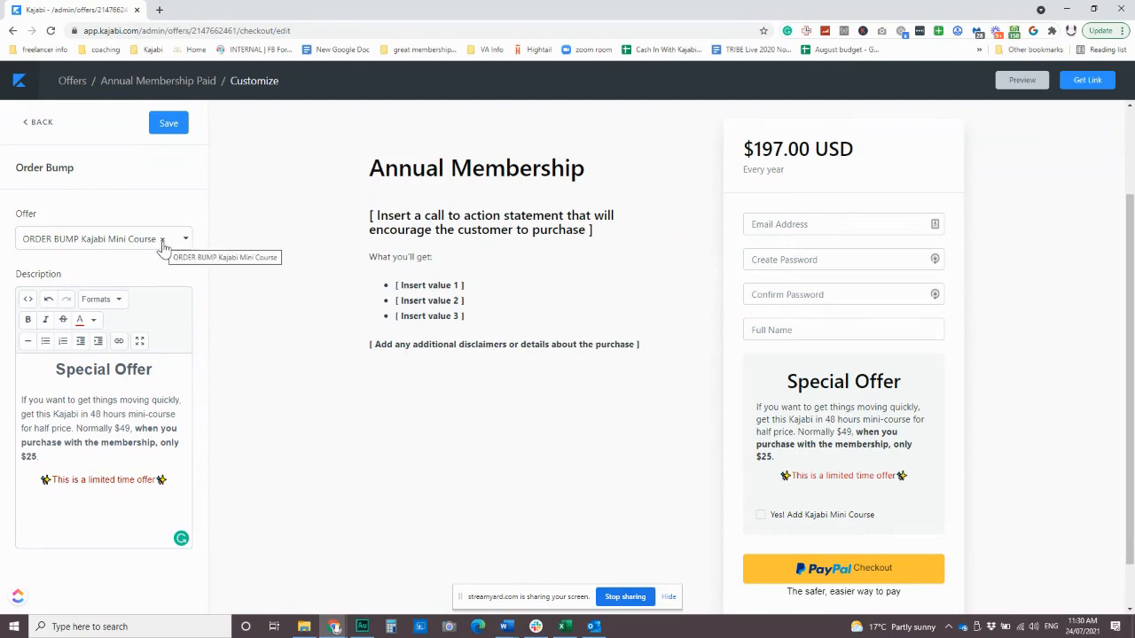
Leave the order bump settings, look over the whole checkout page, and return to the Annual Membership Paid offer.
left_click(36, 122)
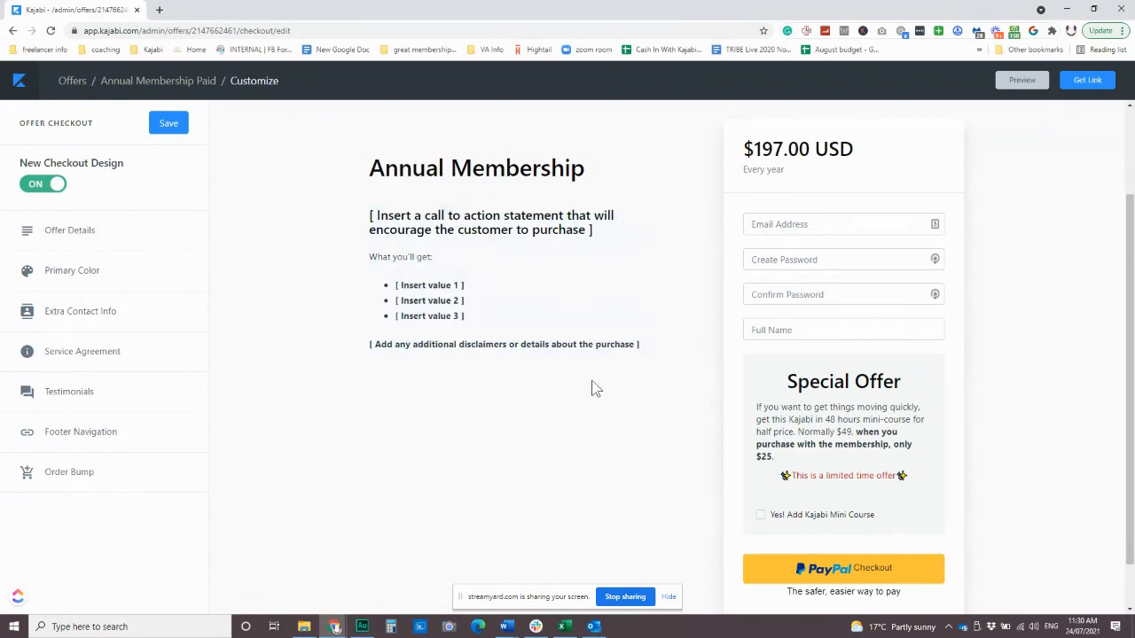
scroll(593, 387, "up", 2)
scroll(645, 398, "down", 3)
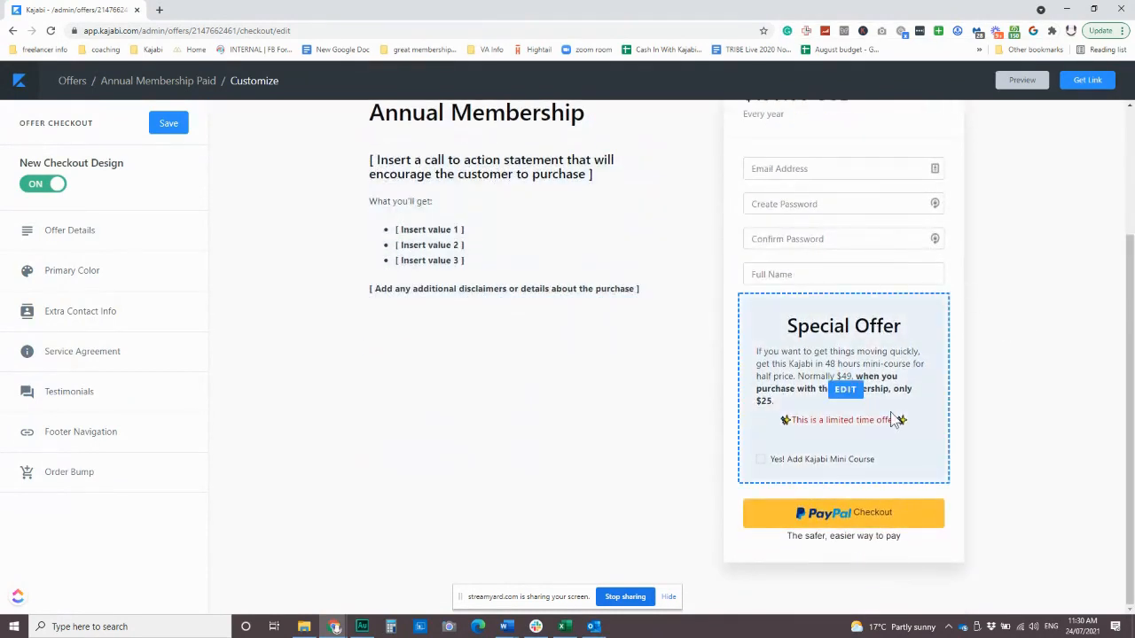
scroll(896, 417, "up", 3)
scroll(919, 454, "down", 3)
left_click(20, 80)
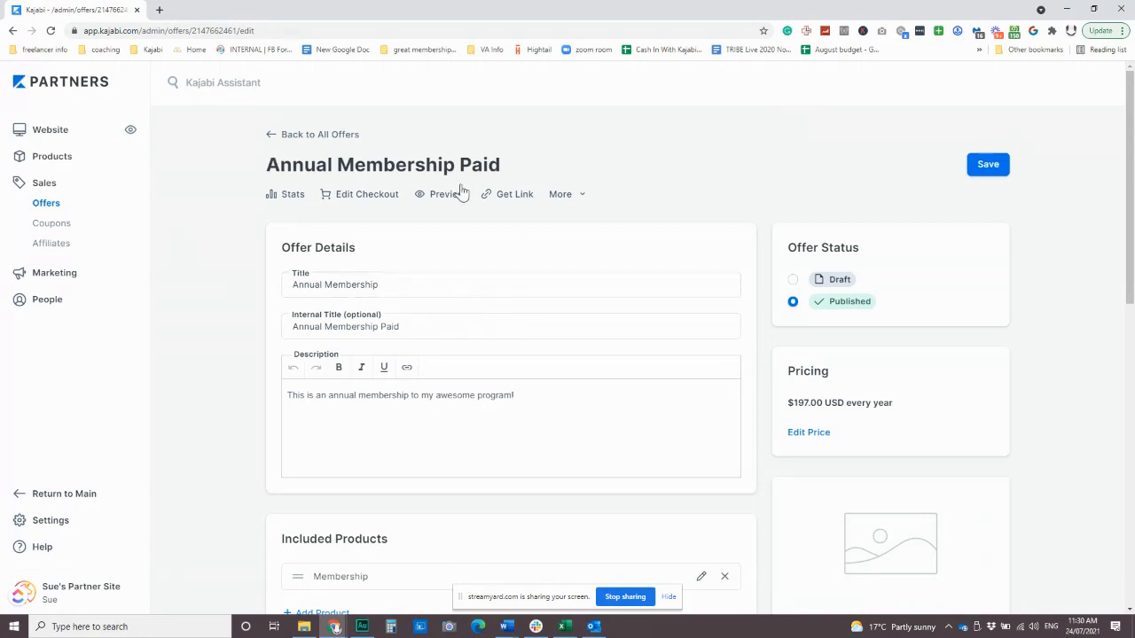
Check the status options of the Coaching Call upsell without changing them, and open the upsell's settings to review them.
scroll(567, 301, "down", 6)
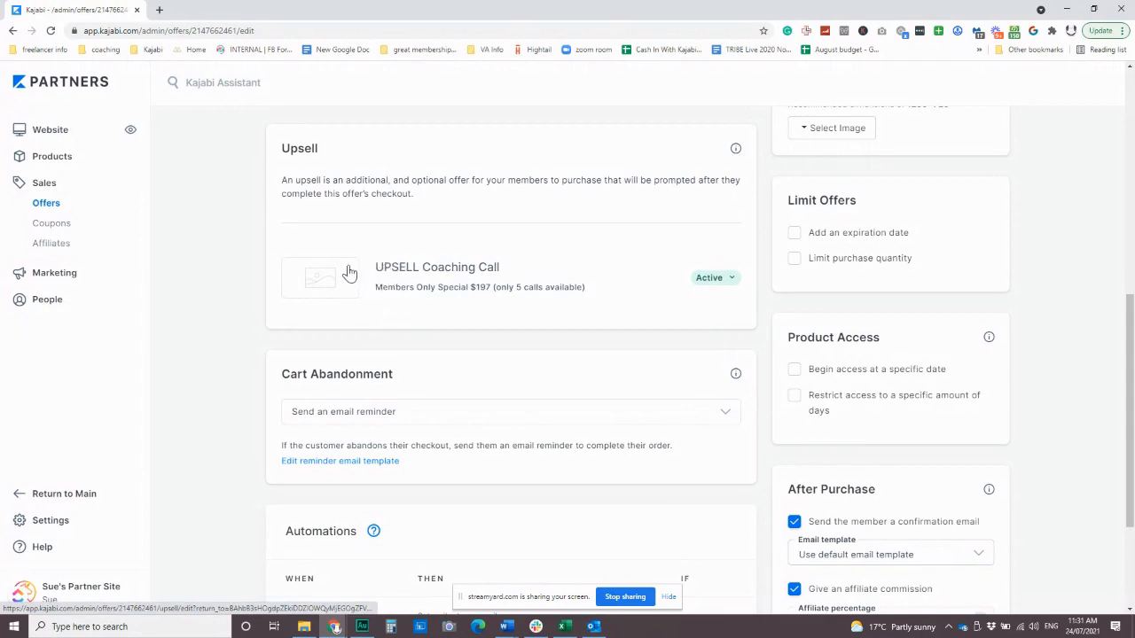
left_click(724, 282)
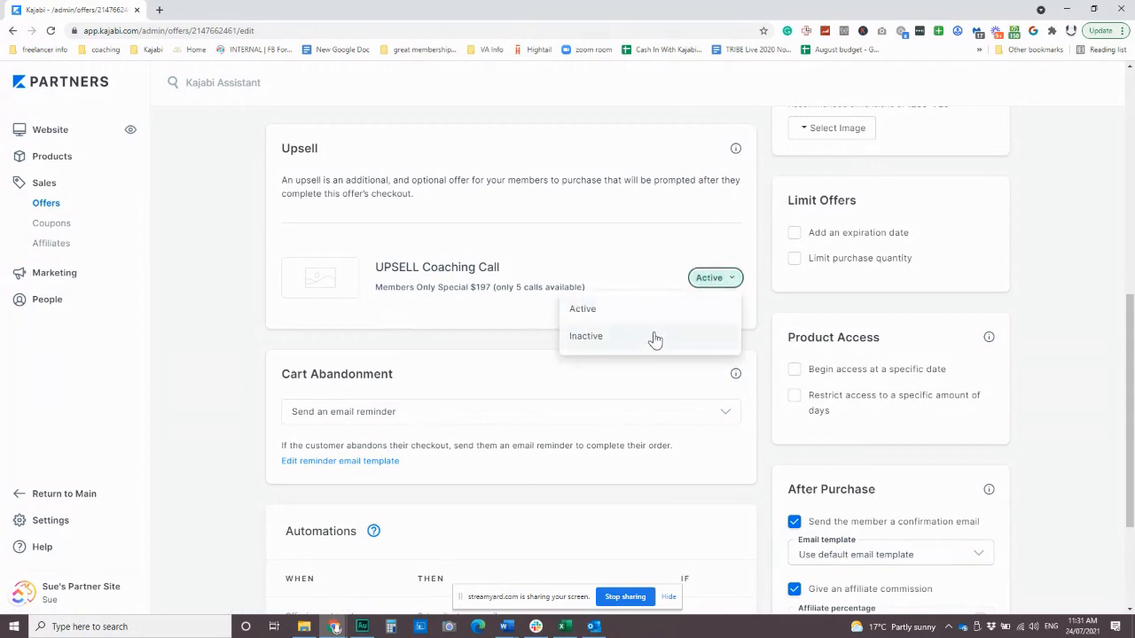
left_click(661, 205)
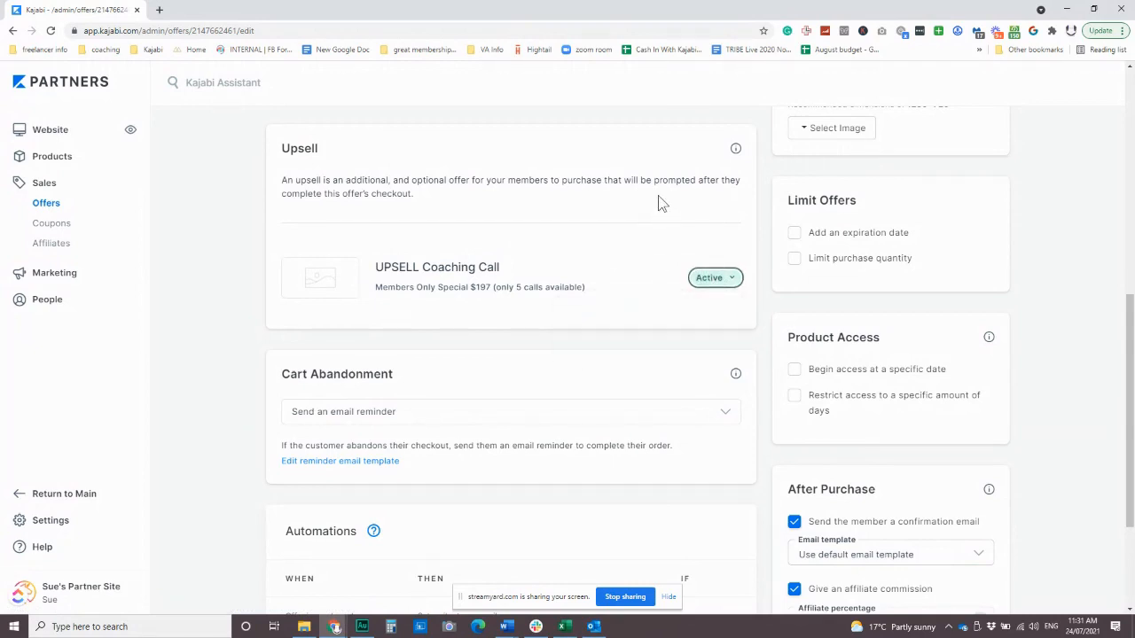
left_click(460, 273)
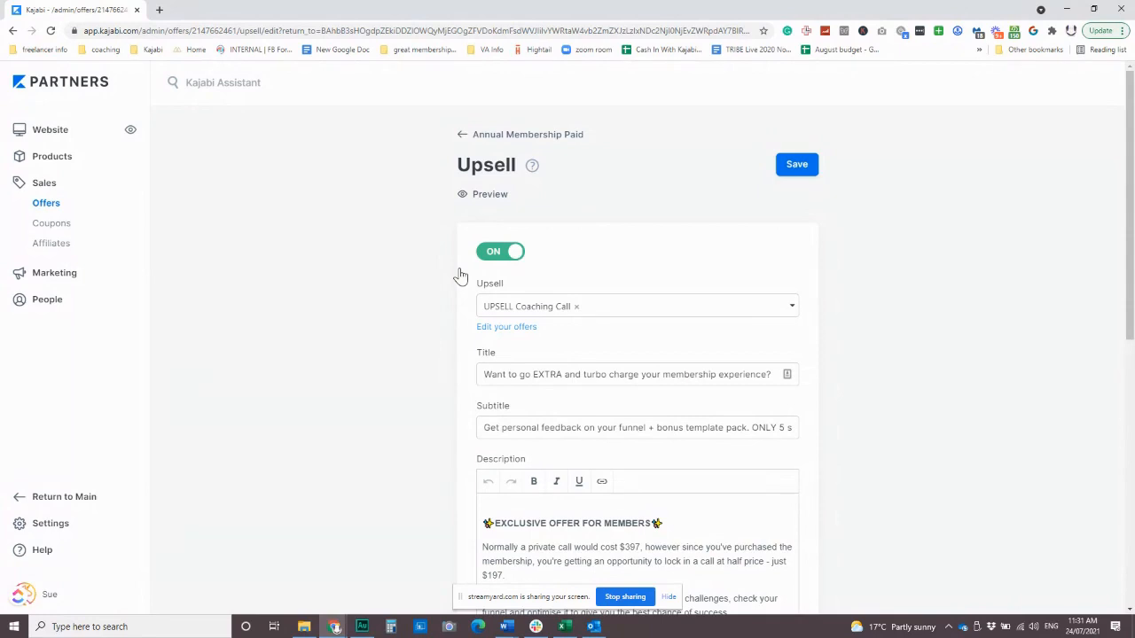
scroll(393, 285, "down", 1)
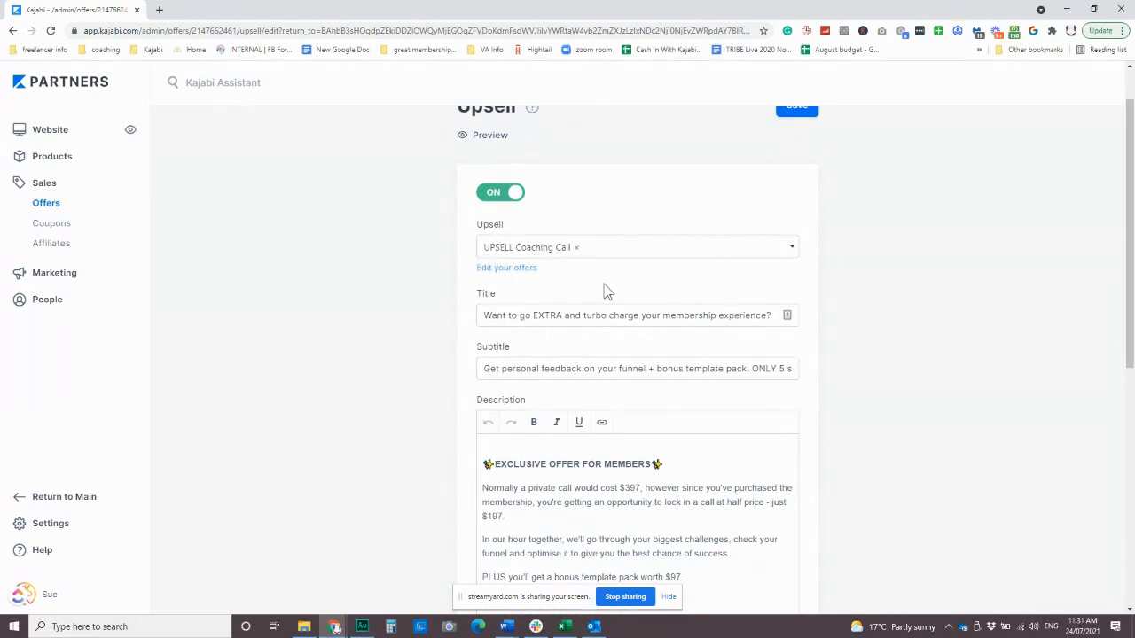
Review the Coaching Call upsell's title, subtitle, description, button texts and video options, and save the upsell.
scroll(594, 271, "down", 1)
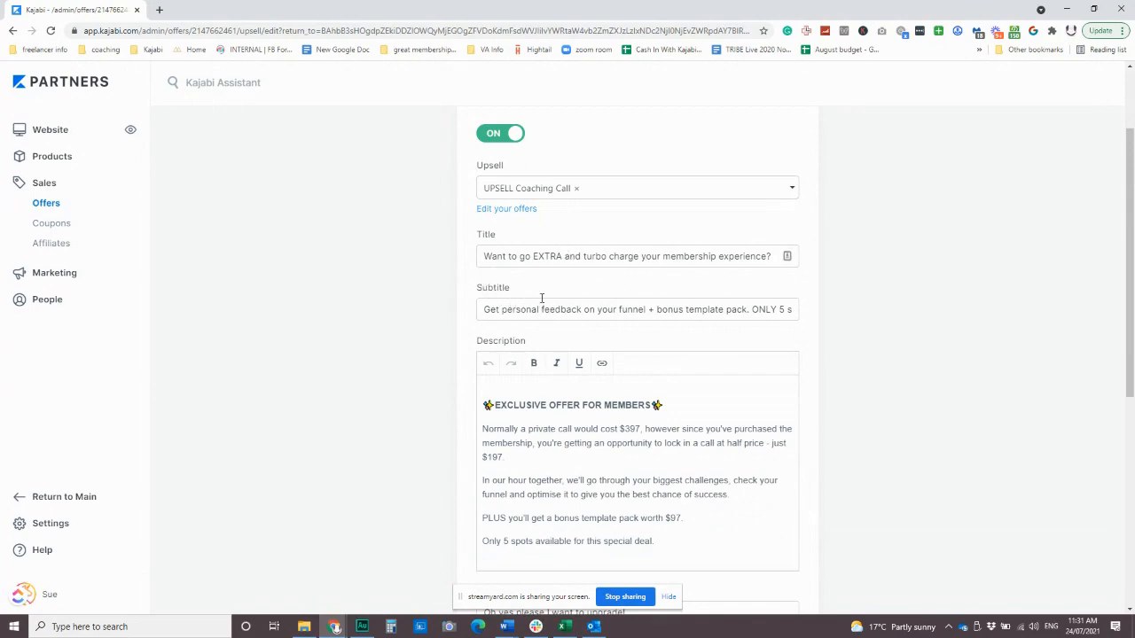
scroll(550, 283, "down", 2)
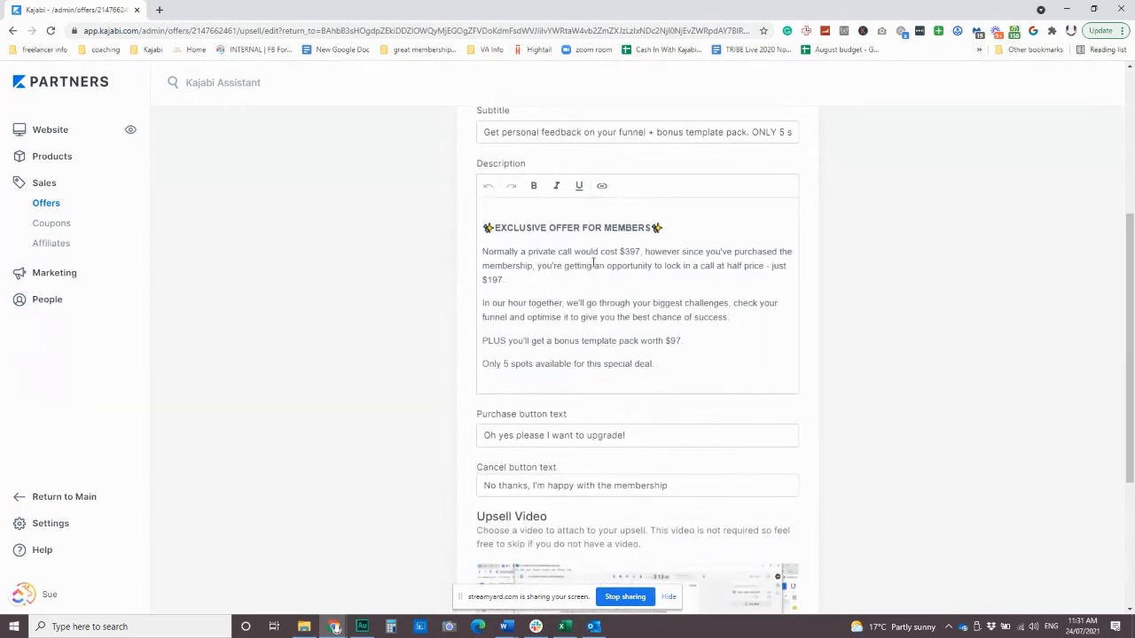
scroll(580, 266, "down", 3)
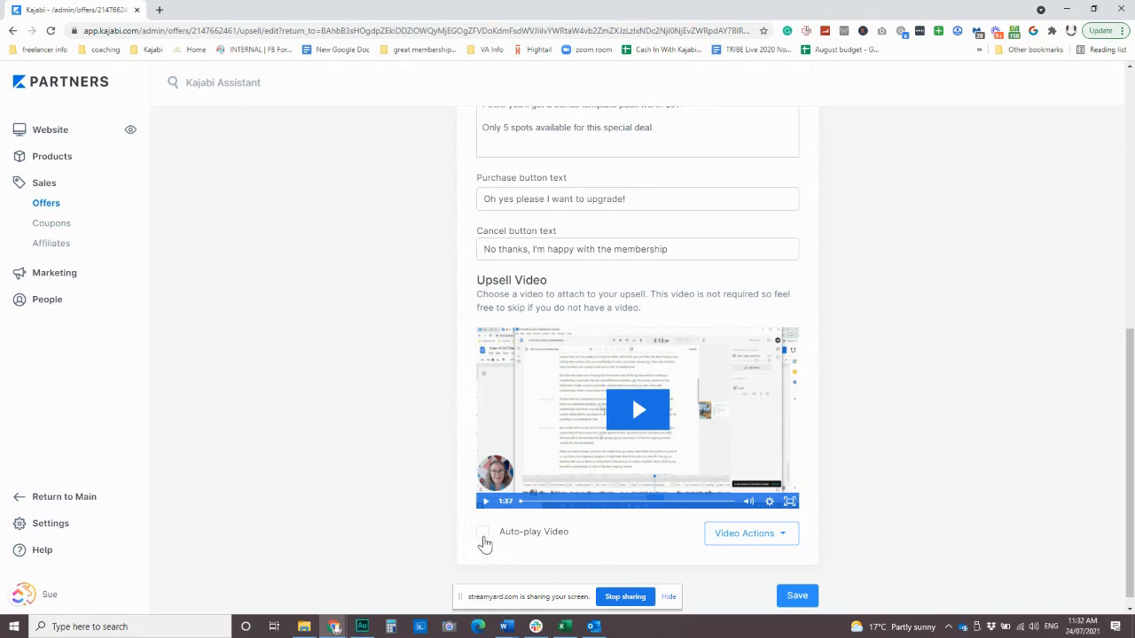
scroll(560, 532, "up", 2)
scroll(560, 532, "up", 5)
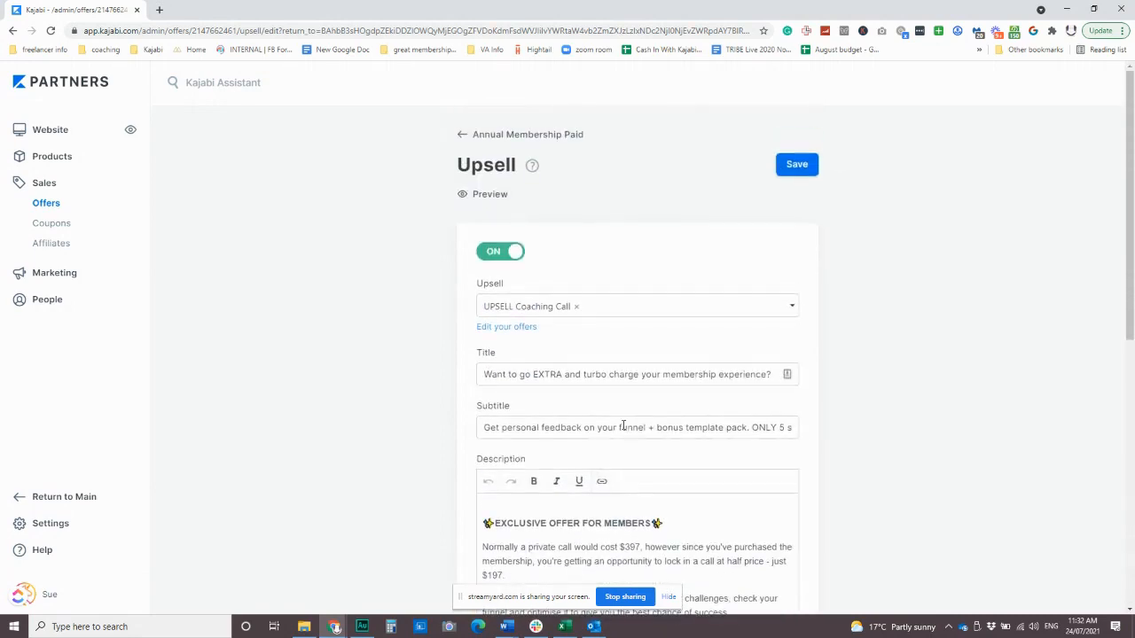
left_click(797, 165)
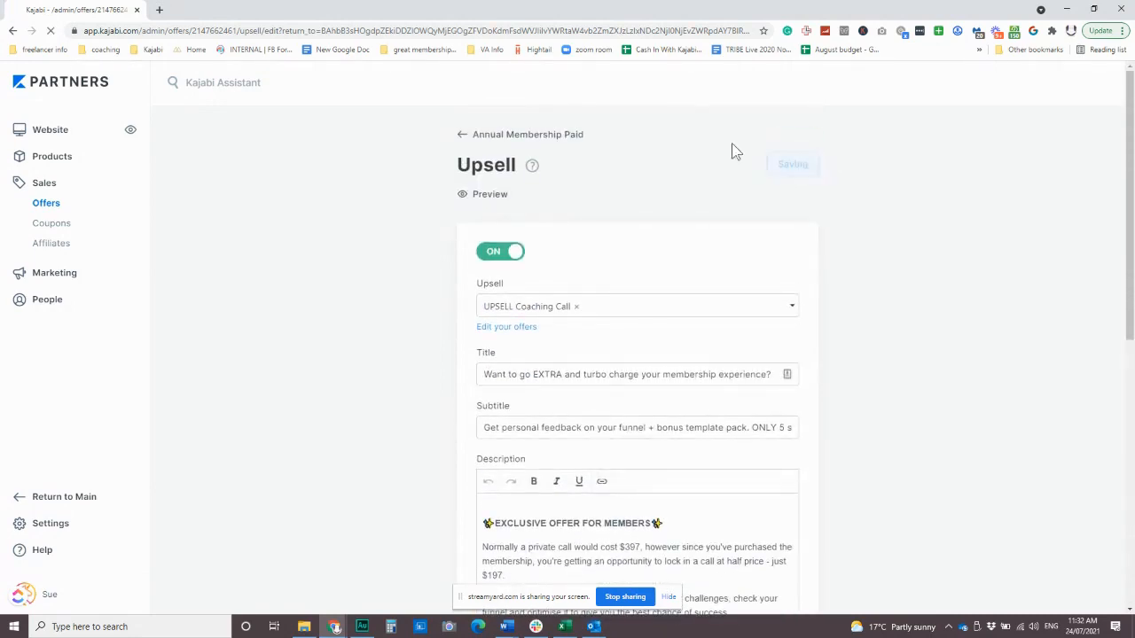
Preview the upsell page and examine its headline, Members Only Special box, purchase and decline options, and description.
left_click(492, 197)
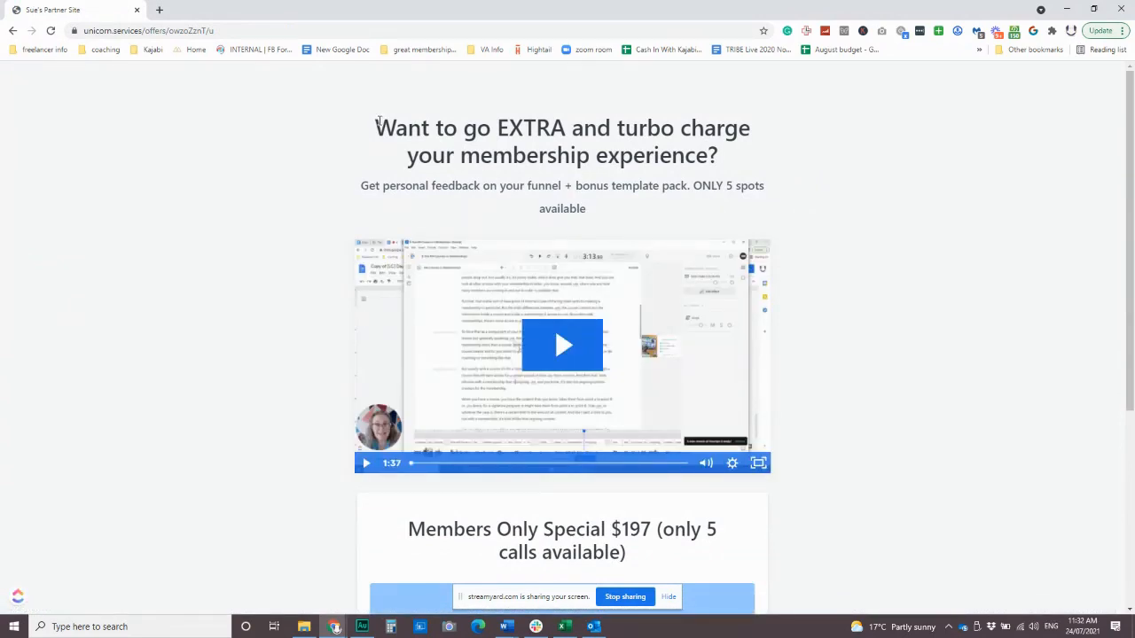
left_click_drag(378, 124, 742, 154)
left_click(605, 140)
scroll(625, 210, "down", 1)
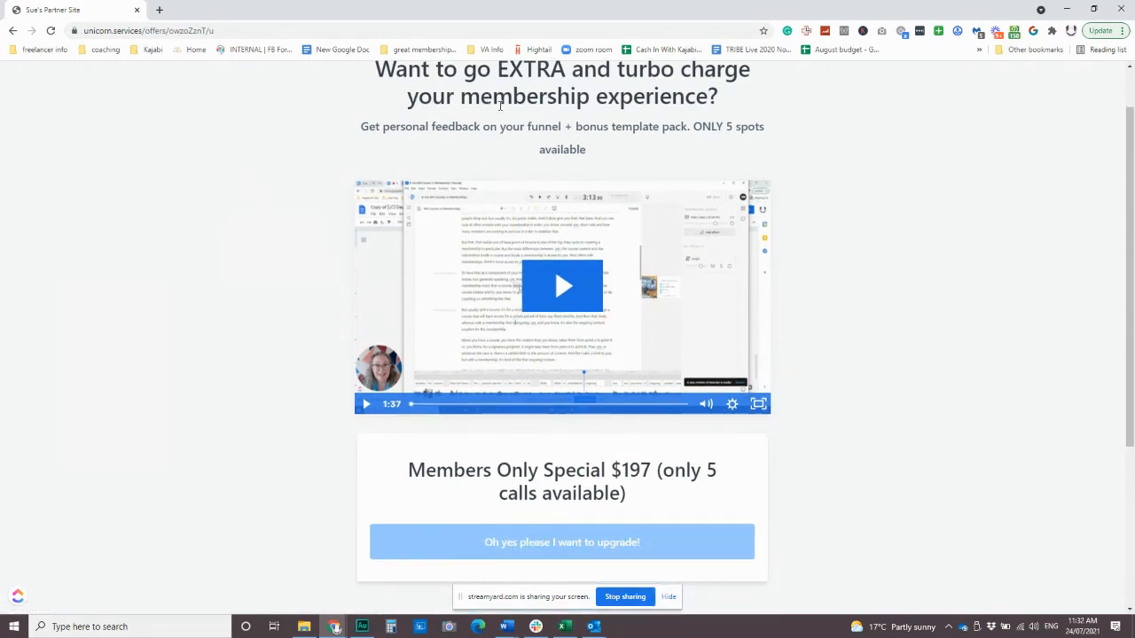
scroll(608, 479, "down", 1)
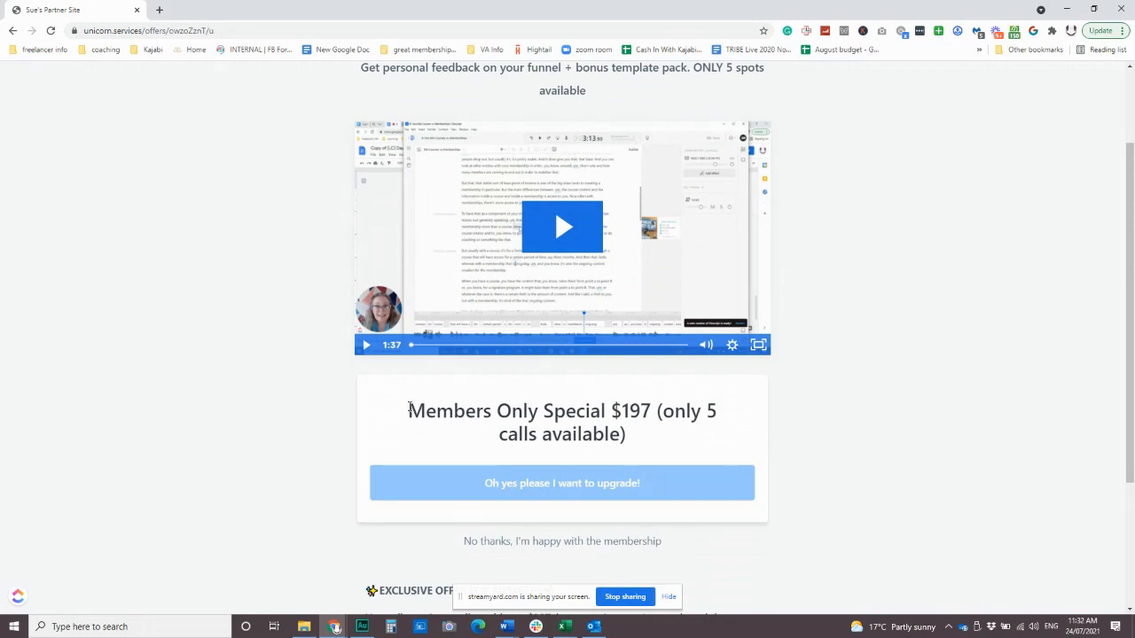
left_click_drag(410, 408, 675, 434)
left_click(531, 412)
scroll(605, 412, "down", 1)
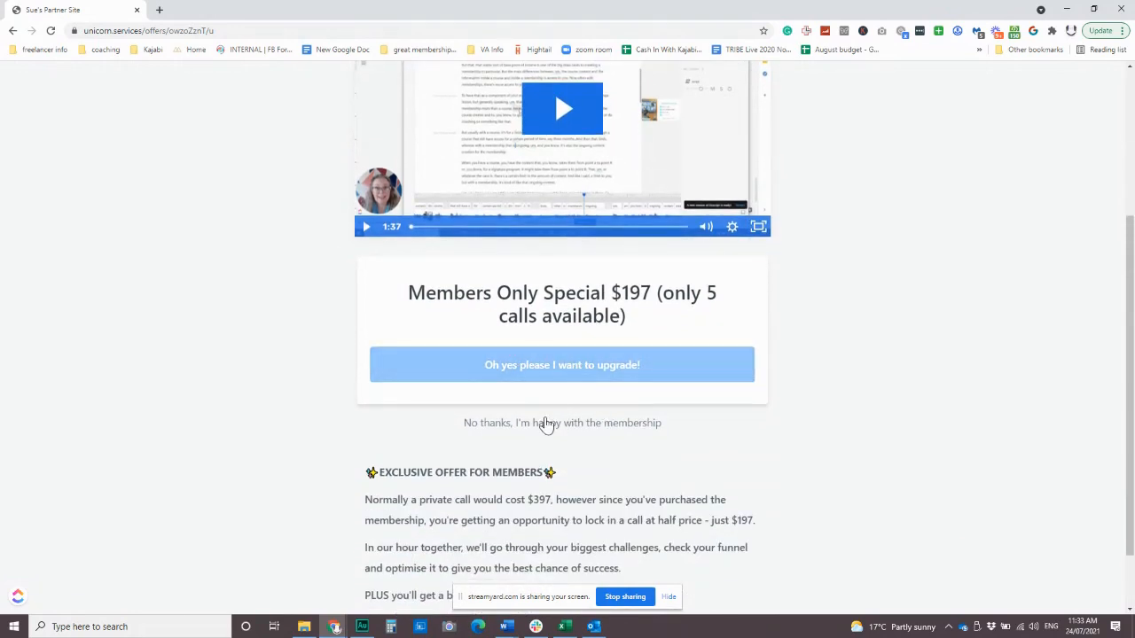
scroll(545, 426, "down", 1)
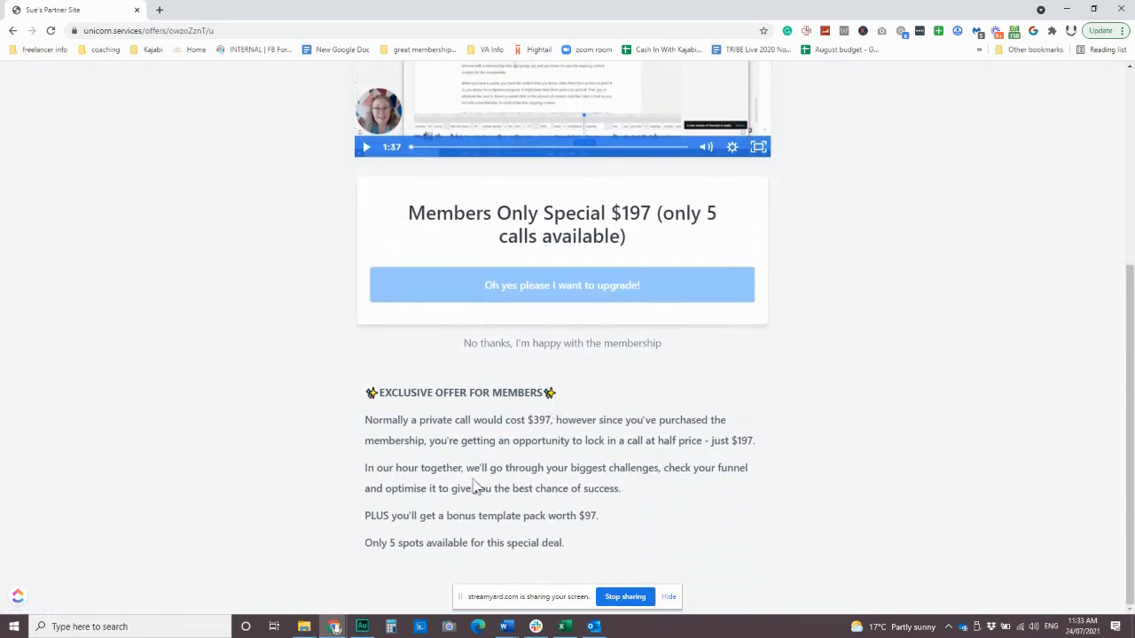
scroll(525, 461, "up", 4)
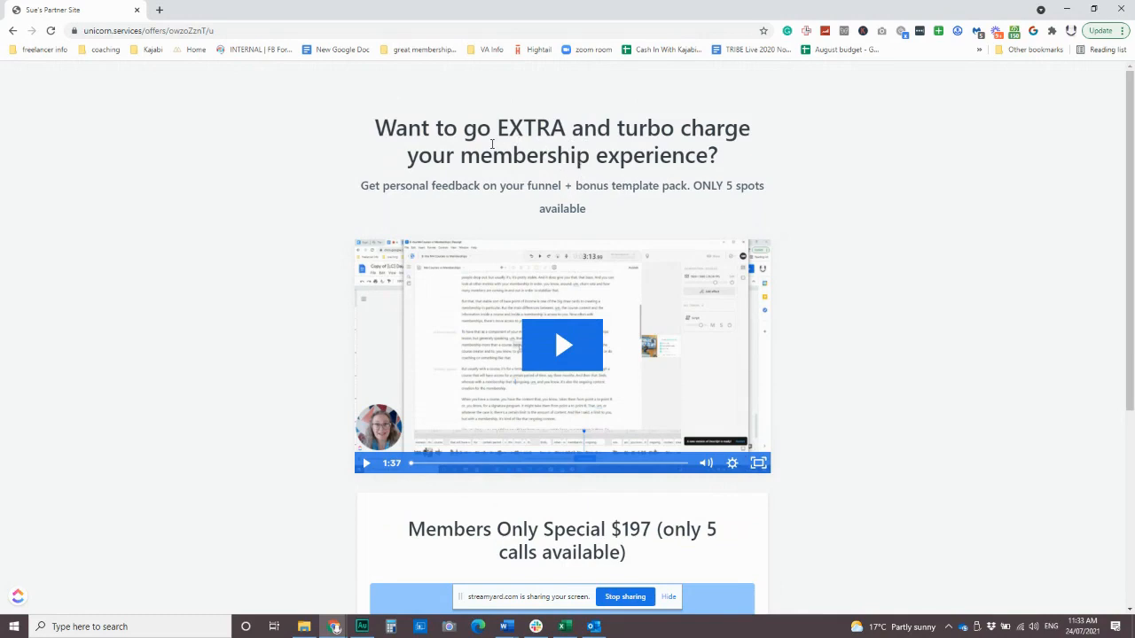
Play the upsell video briefly in the page preview and pause it.
scroll(490, 169, "down", 1)
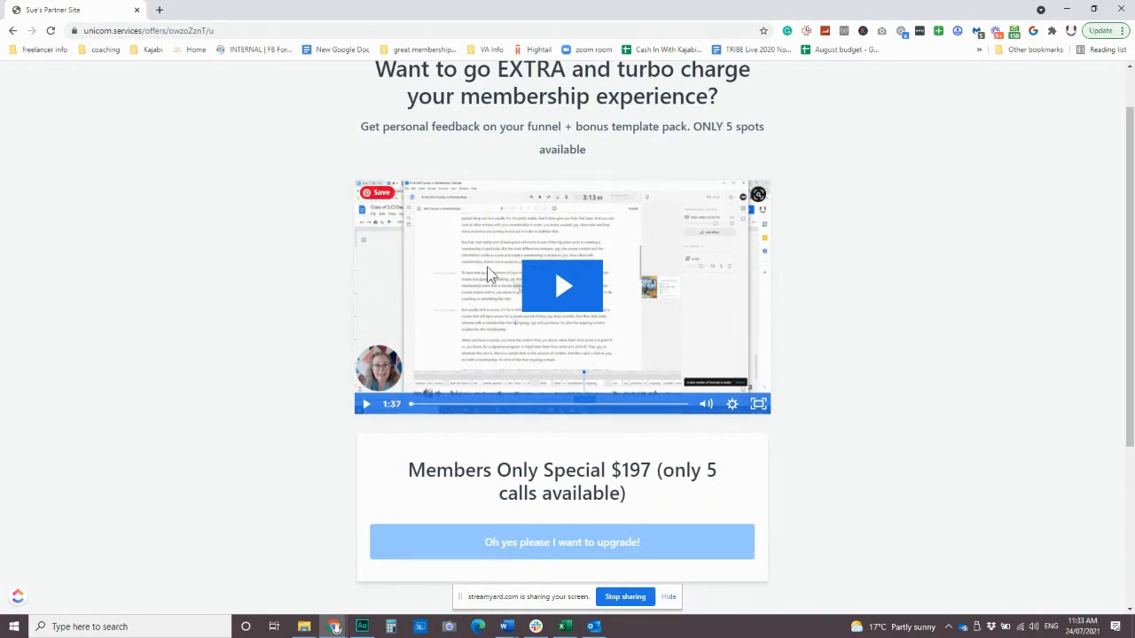
left_click(560, 282)
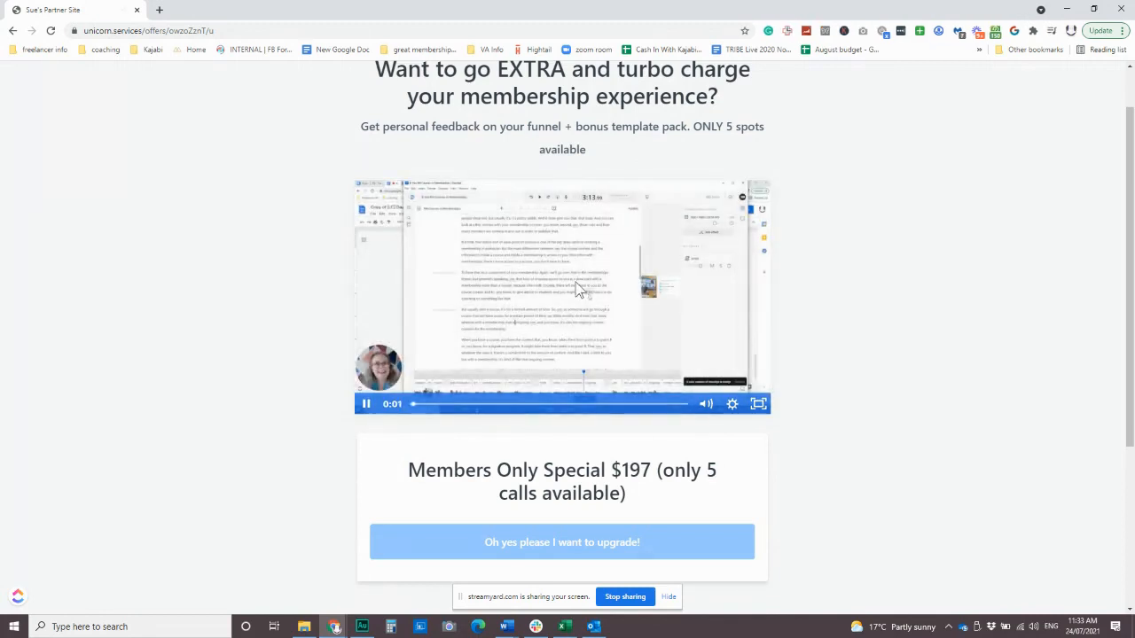
left_click(570, 278)
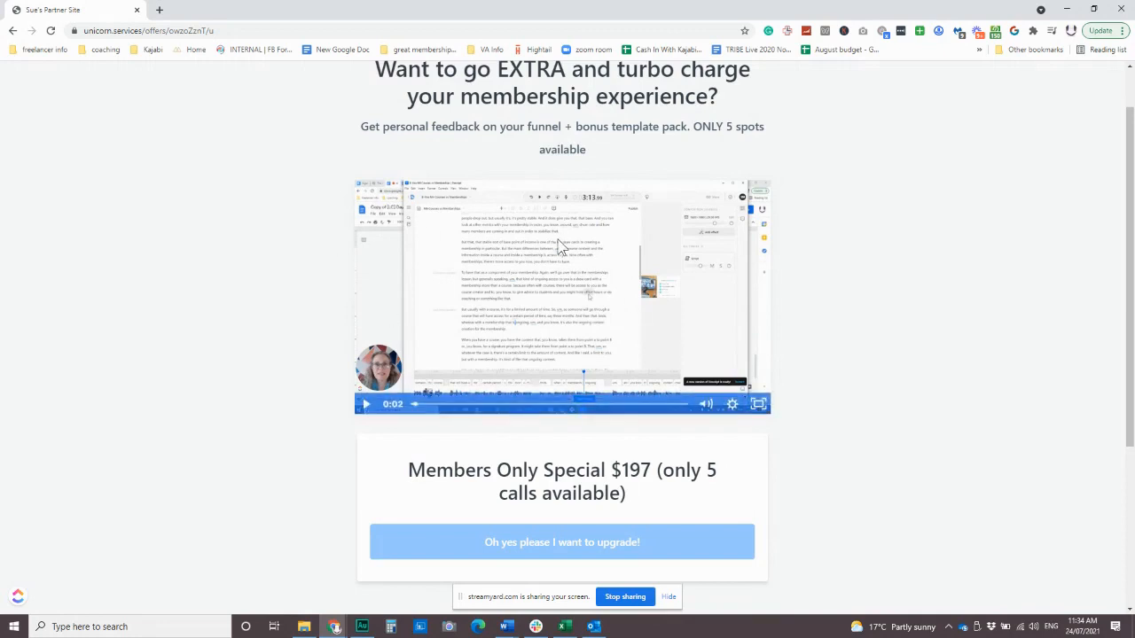
Look over the previewed upsell page again, from the headline and video to the exclusive offer description.
scroll(567, 257, "up", 1)
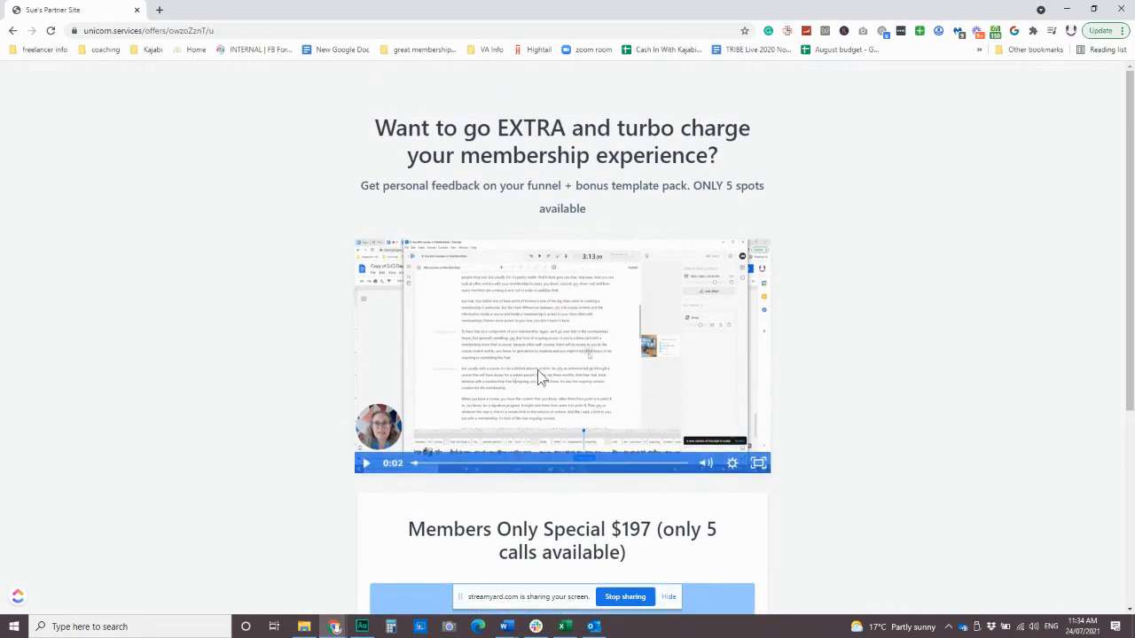
scroll(537, 369, "down", 1)
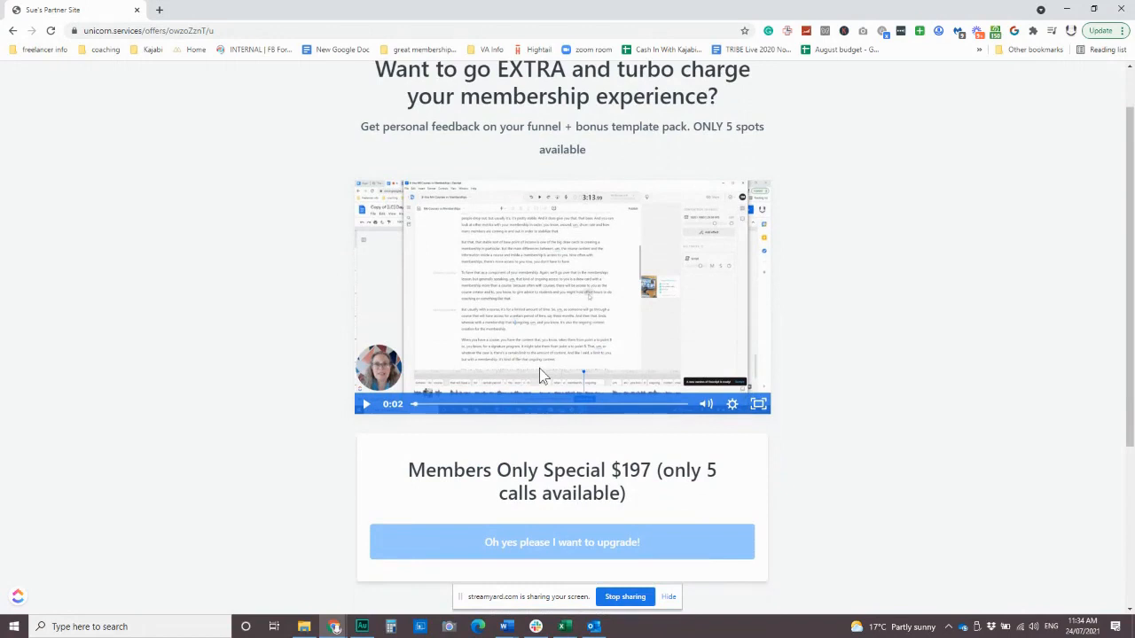
scroll(514, 366, "up", 1)
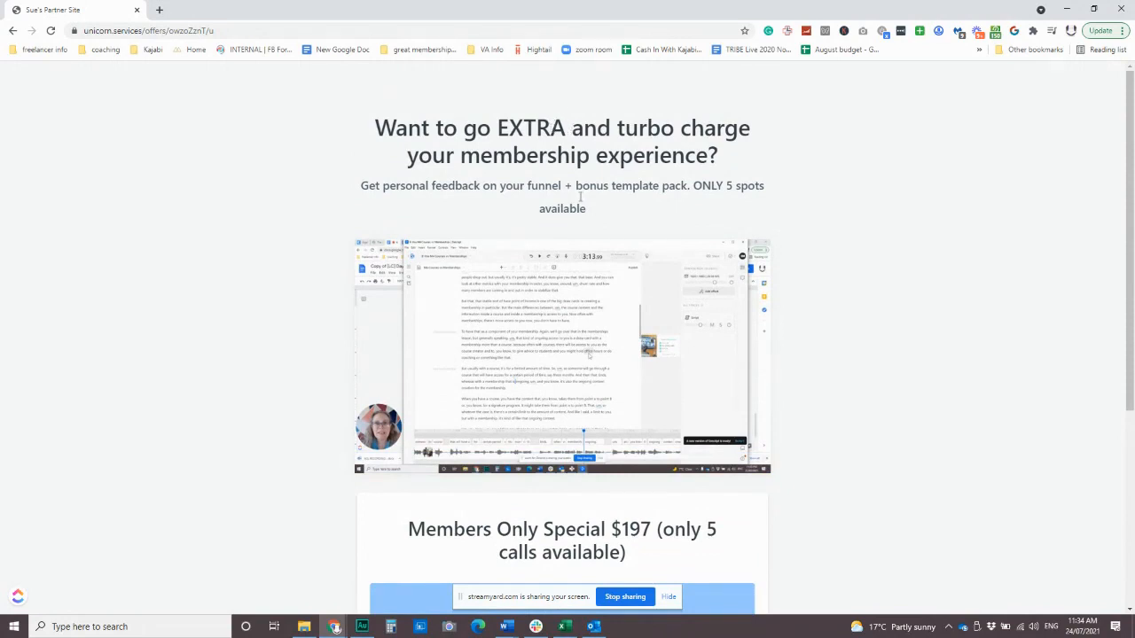
mouse_move(729, 301)
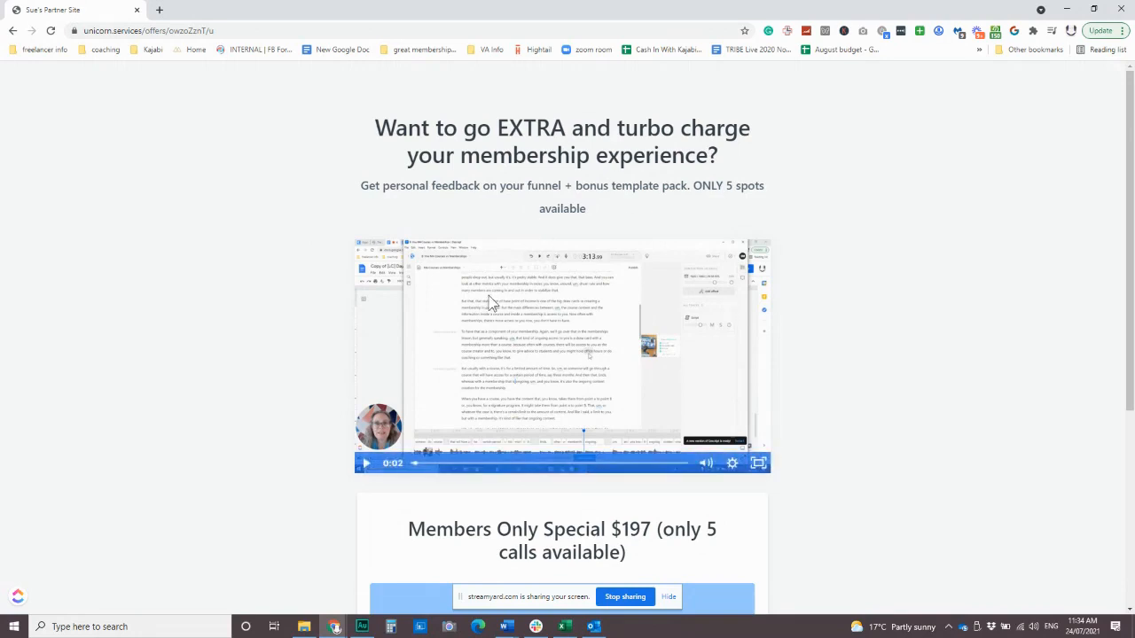
scroll(488, 297, "down", 3)
scroll(487, 298, "down", 1)
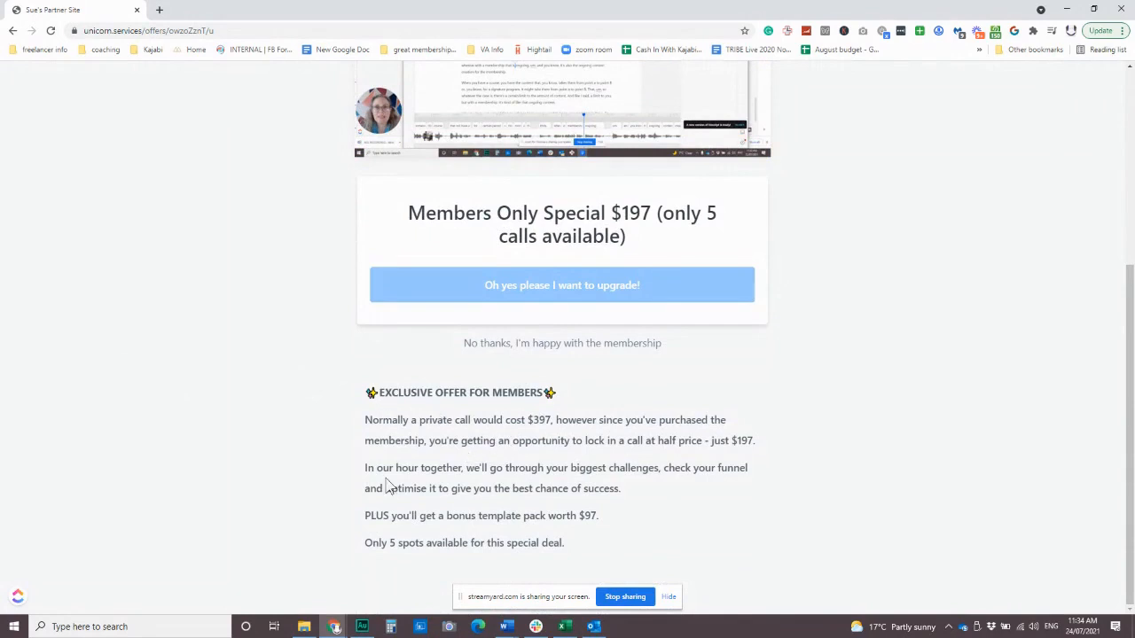
scroll(478, 465, "up", 2)
scroll(476, 465, "up", 2)
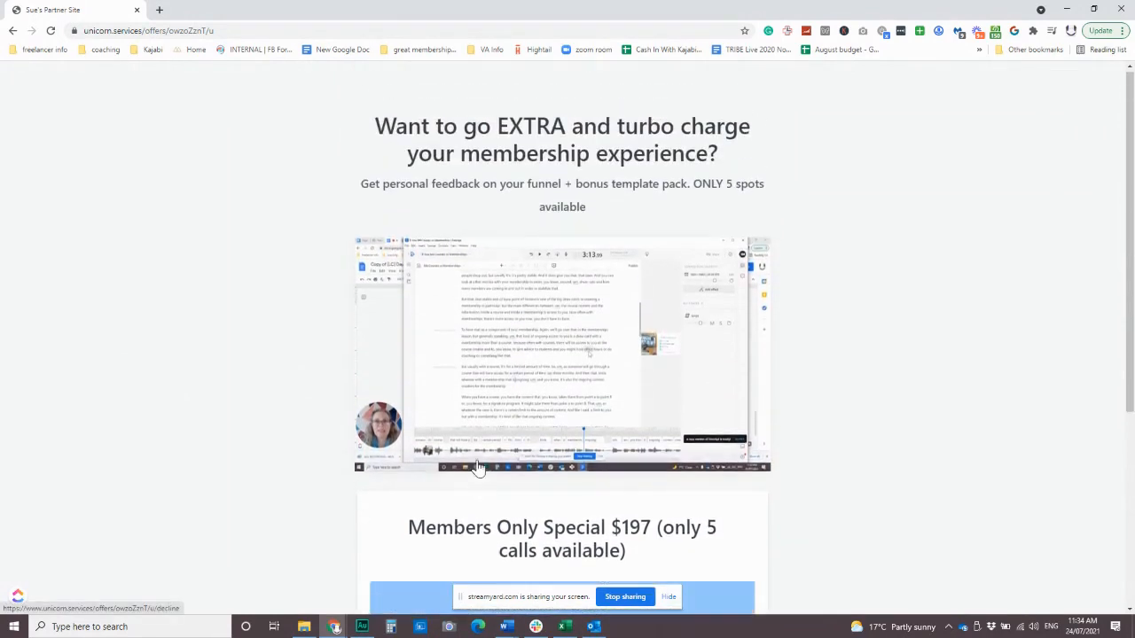
scroll(476, 466, "down", 2)
scroll(479, 465, "up", 1)
scroll(479, 464, "up", 2)
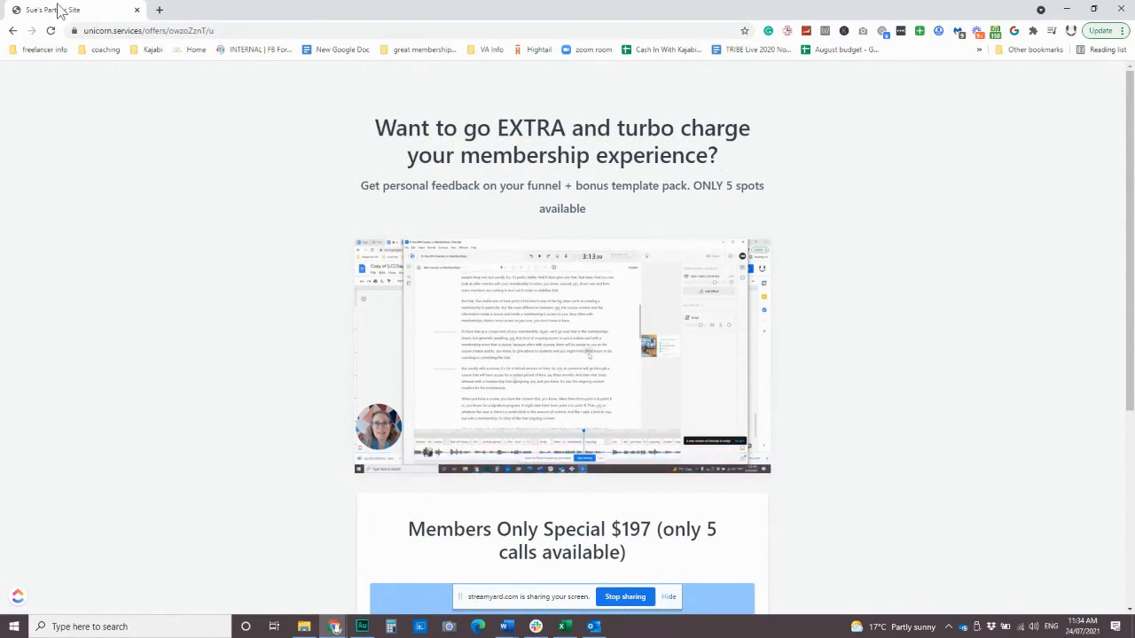
Leave the preview, recheck and save the upsell settings without changing them, and return to the Annual Membership Paid offer.
left_click(12, 30)
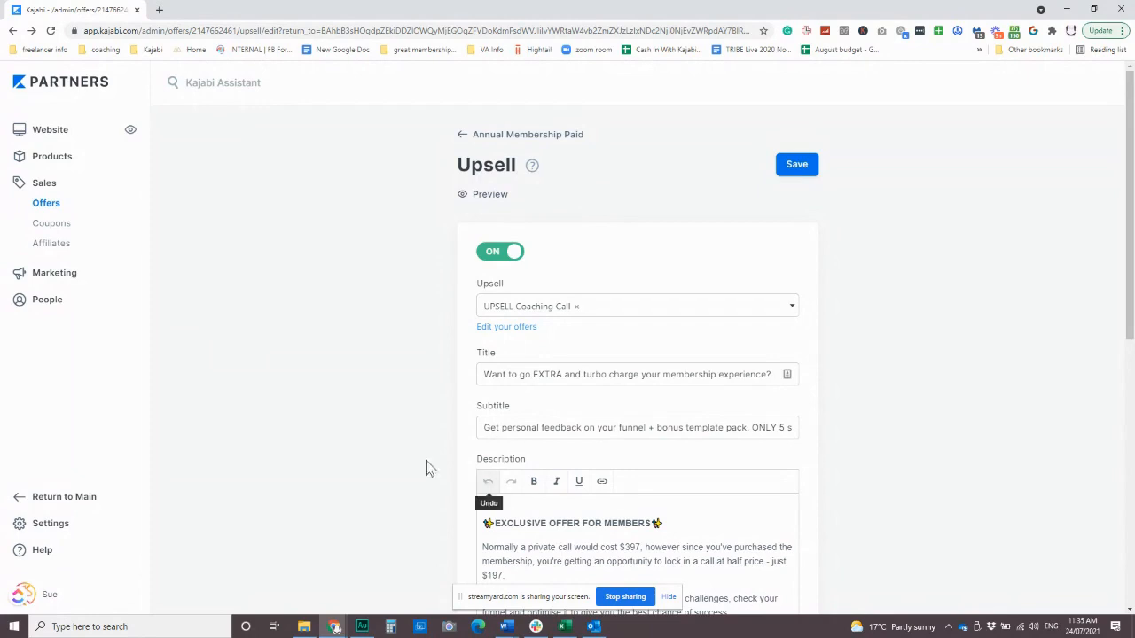
scroll(371, 427, "down", 2)
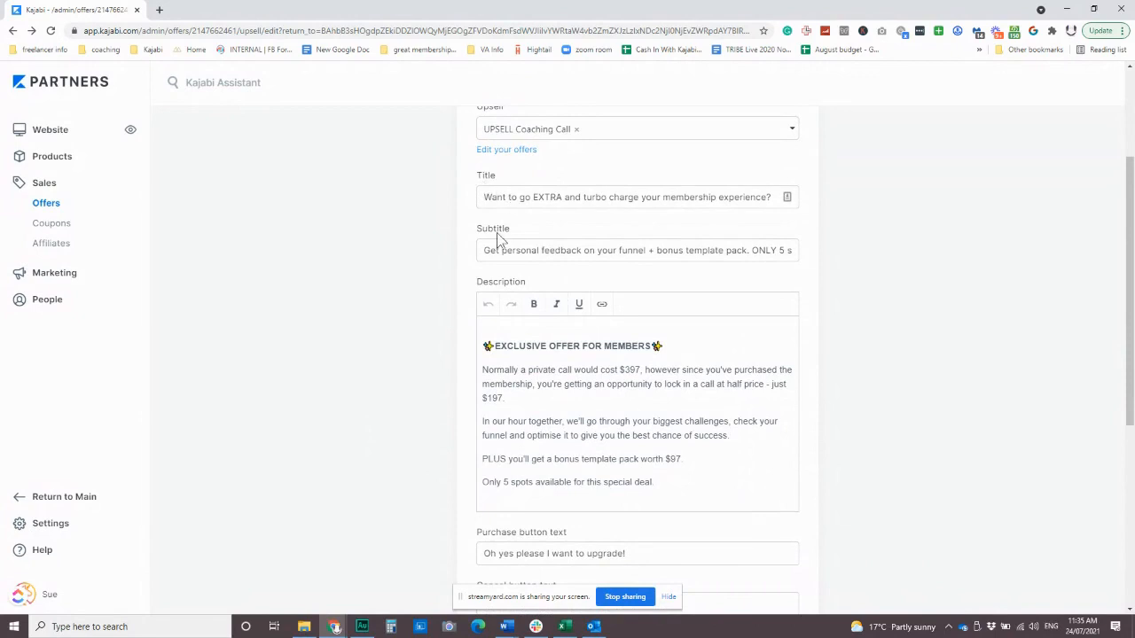
scroll(536, 293, "down", 1)
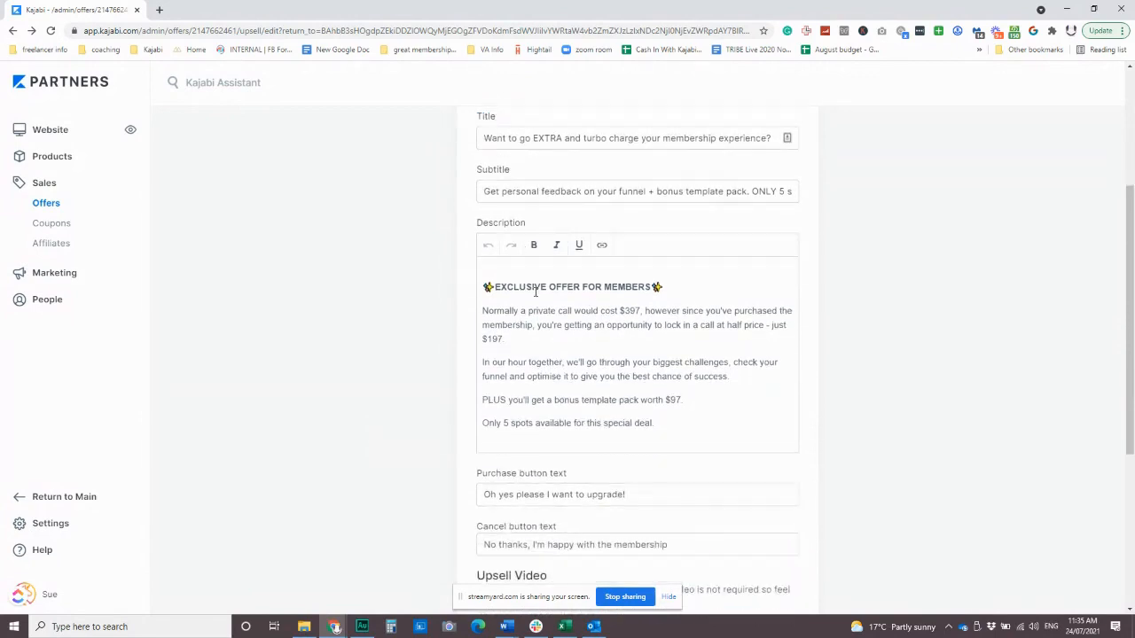
scroll(361, 426, "down", 4)
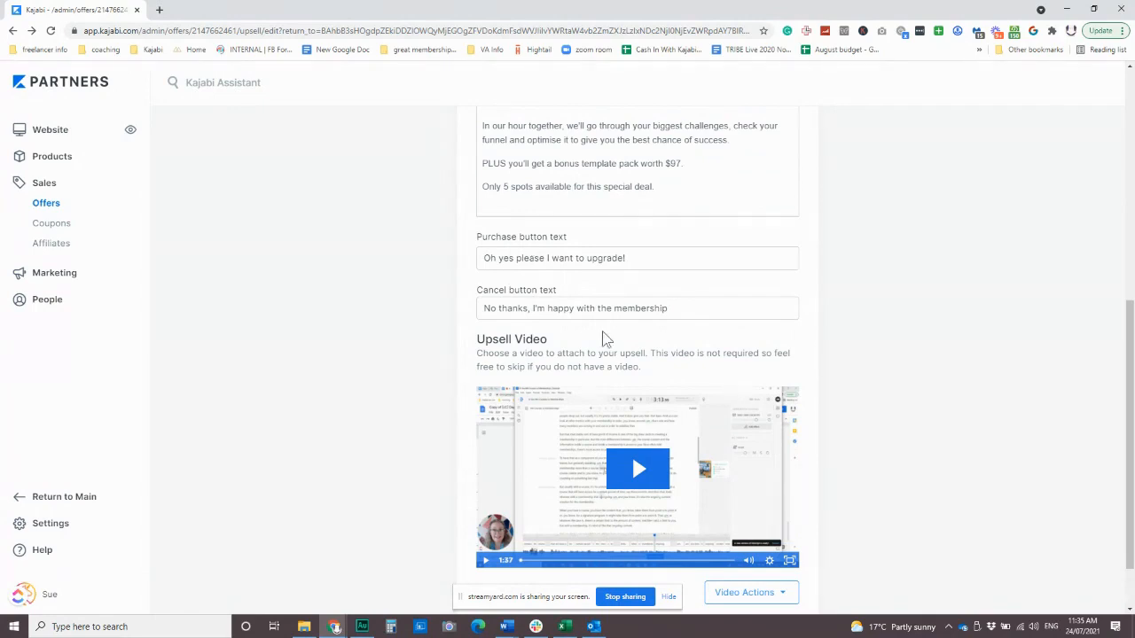
scroll(633, 395, "down", 2)
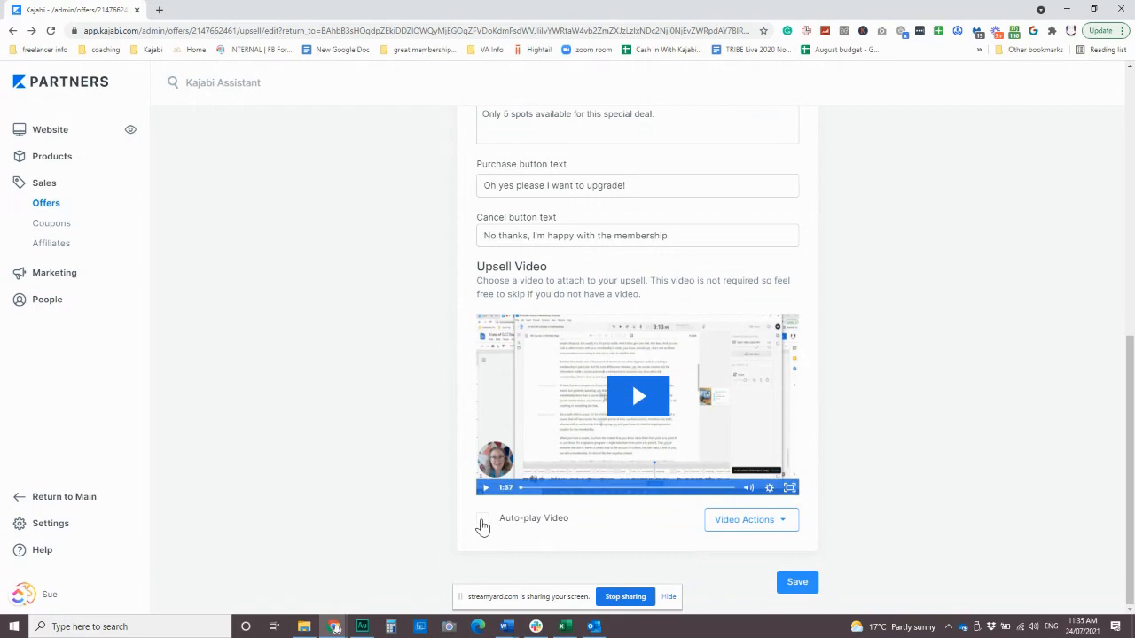
left_click(797, 582)
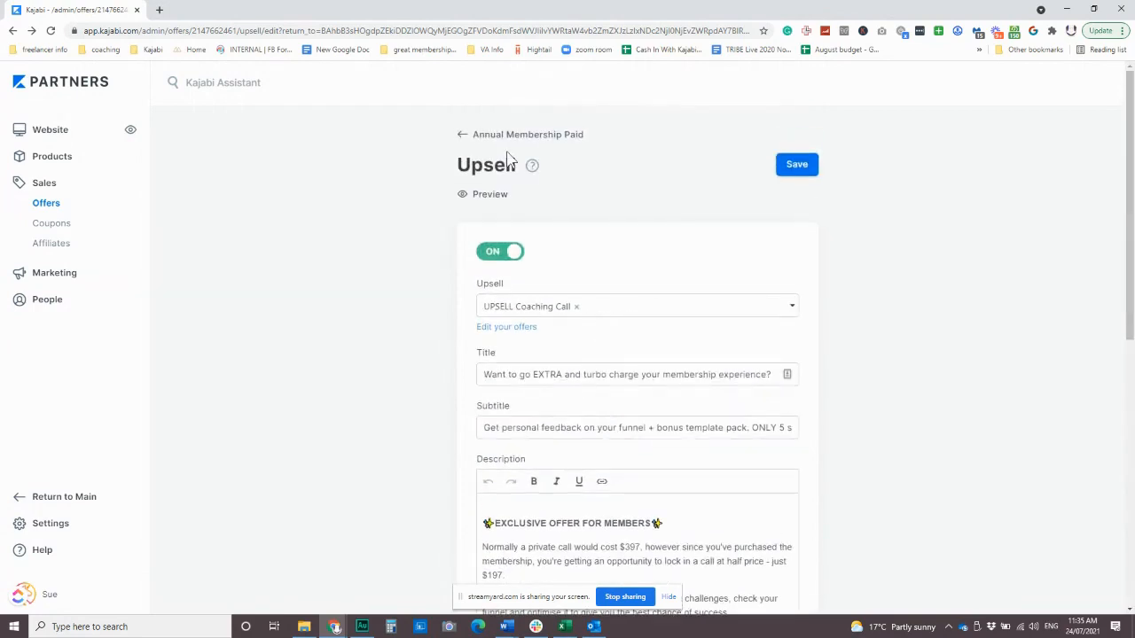
left_click(462, 138)
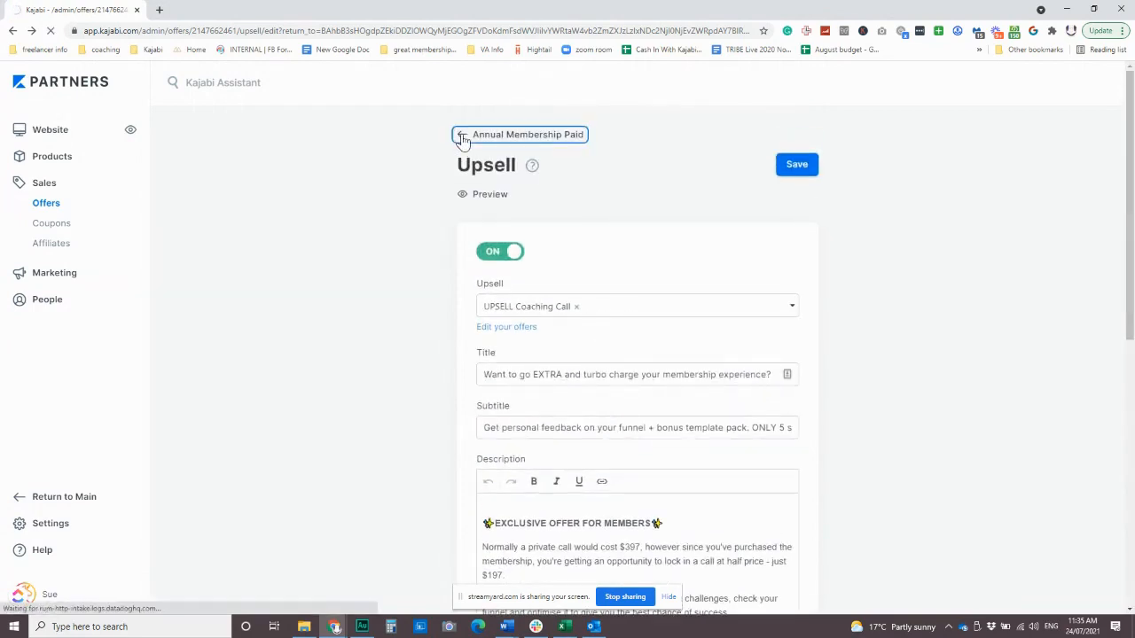